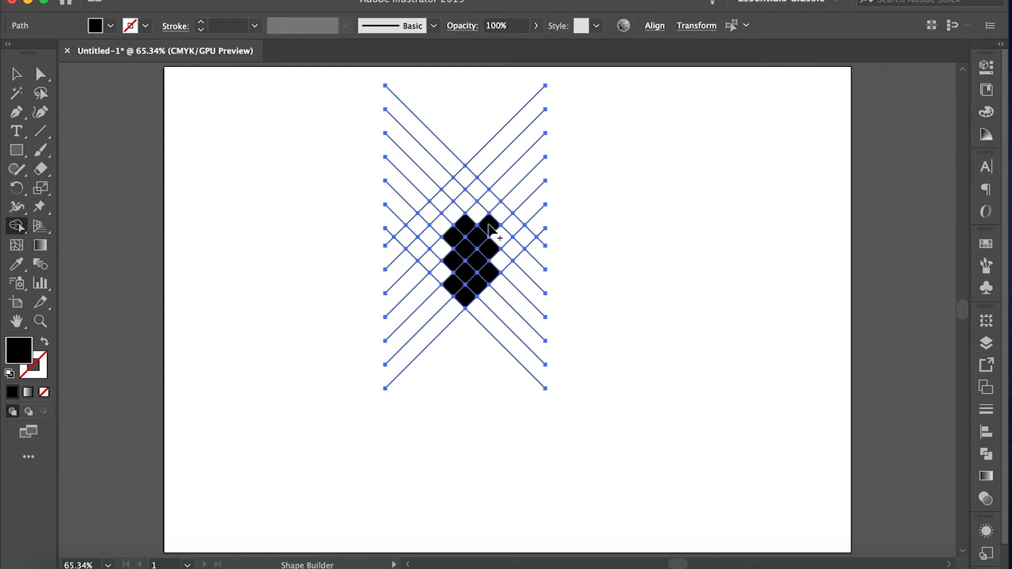
Step: Build the remaining upper diamond cells of the line grid as filled shapes with Shape Builder, up to the topmost intersection
mouse_move(444, 272)
mouse_down()
mouse_move(437, 230)
mouse_move(467, 208)
mouse_up()
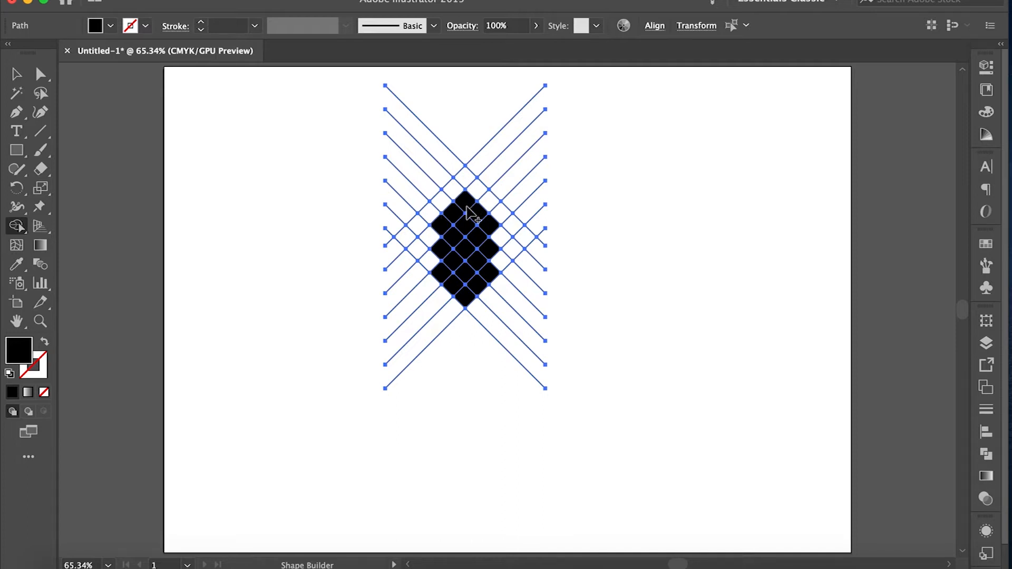
click(490, 208)
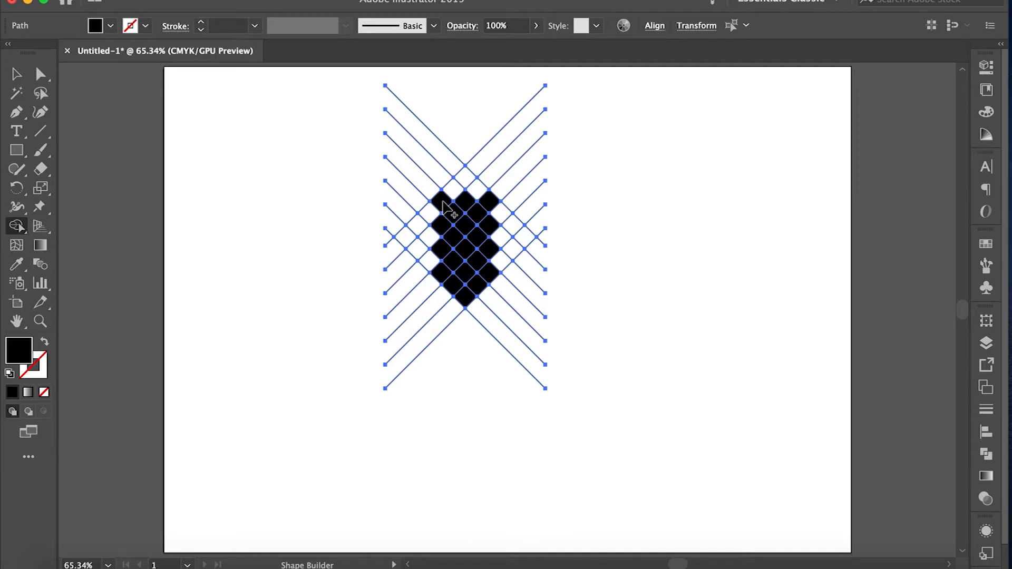
drag(466, 177, 454, 189)
Step: Select all the artwork and remove the line segments extending from the right side of the black cluster with Shape Builder
key(v)
drag(464, 122, 517, 361)
drag(362, 111, 546, 294)
click(21, 219)
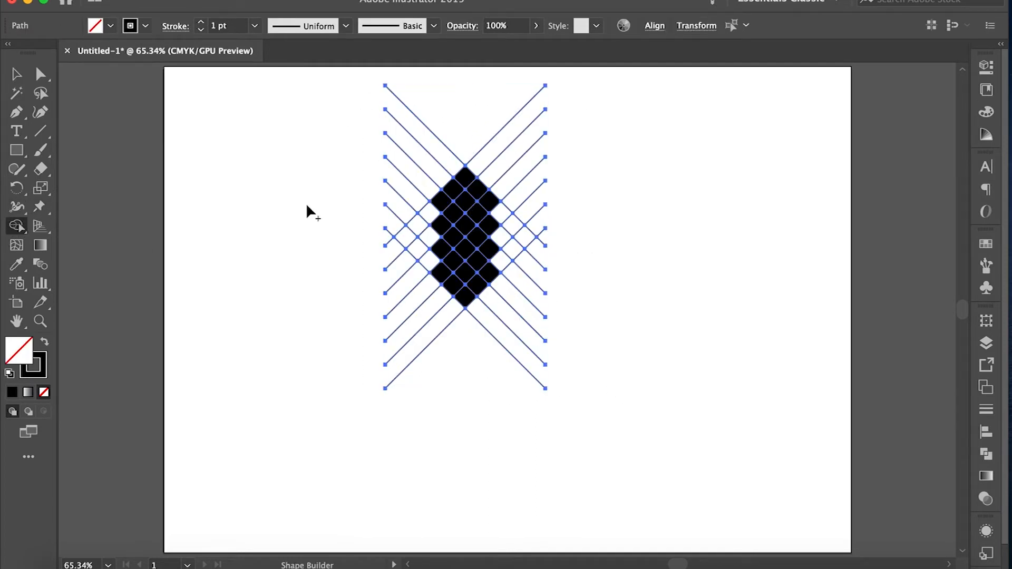
drag(518, 236, 501, 270)
drag(481, 343, 538, 237)
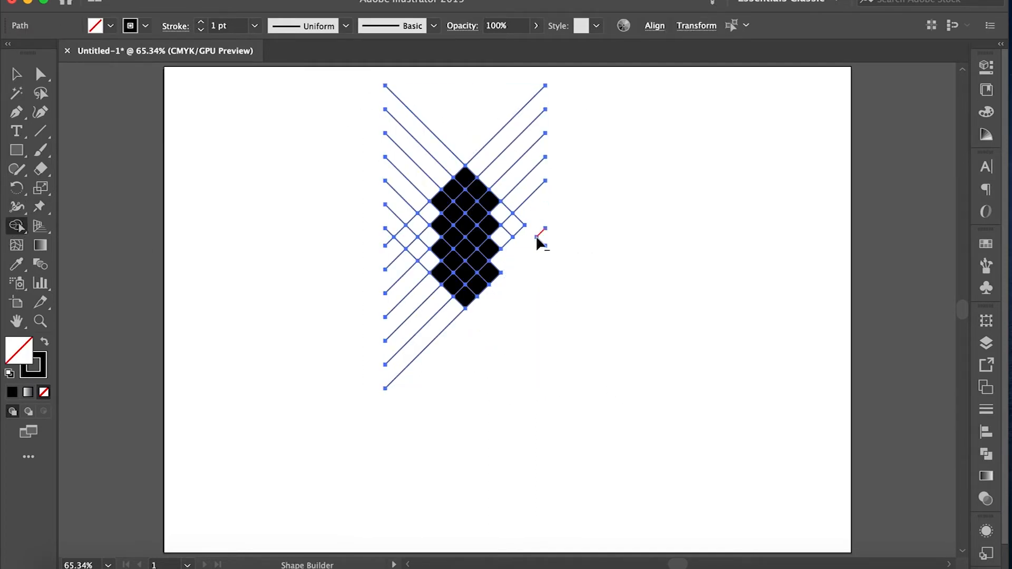
drag(538, 106, 449, 121)
click(514, 206)
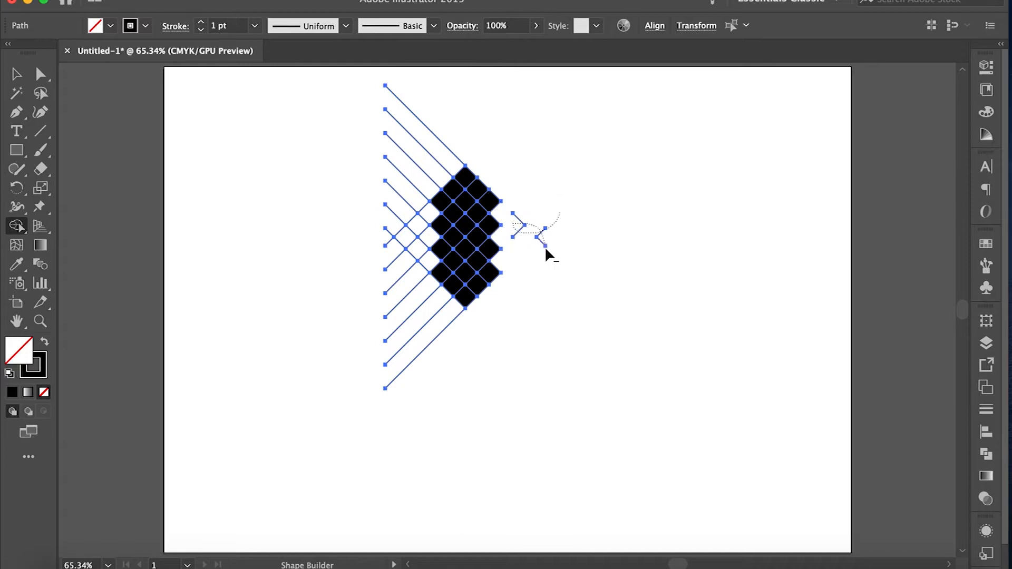
Step: Remove the leftover line segments on the left side of the diamond cluster with Shape Builder
drag(422, 211, 428, 287)
drag(467, 346, 414, 275)
drag(407, 212, 461, 140)
Step: Give all the diamond cells no fill and a 3 pt black stroke
click(17, 73)
click(380, 385)
key(super+a)
key(slash)
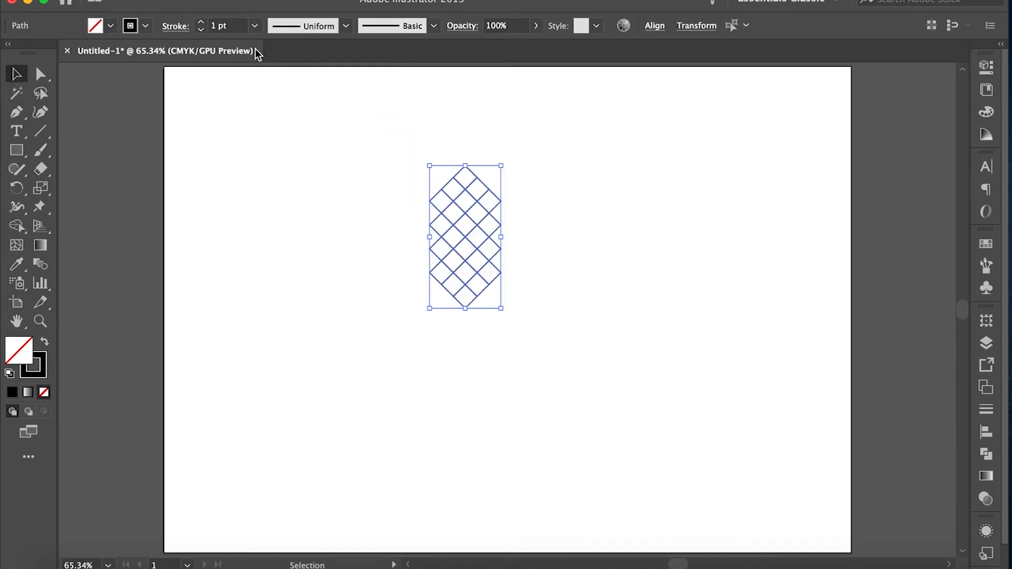
click(201, 22)
click(201, 22)
Step: Round the outward-pointing corners of the cells along the cluster's left and right edges
click(37, 75)
scroll(460, 197, up, 5)
click(370, 146)
drag(371, 146, 557, 348)
click(559, 265)
drag(568, 192, 546, 416)
drag(373, 177, 399, 412)
drag(402, 265, 456, 272)
drag(434, 337, 414, 324)
click(607, 363)
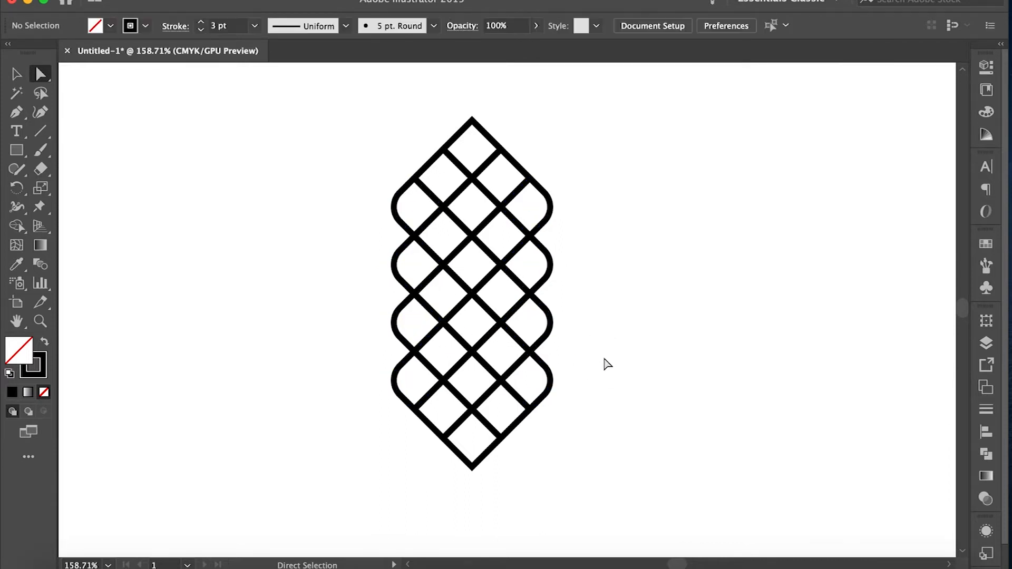
click(16, 75)
drag(366, 118, 564, 369)
click(318, 343)
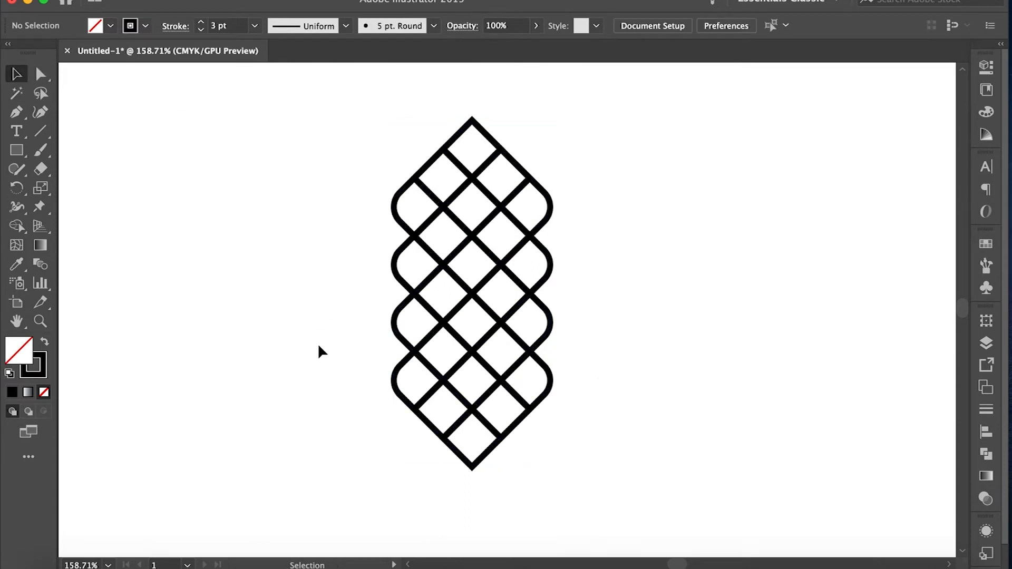
Step: Draw a short vertical line segment just above the tip of the topmost diamond
scroll(319, 347, down, 2)
click(40, 131)
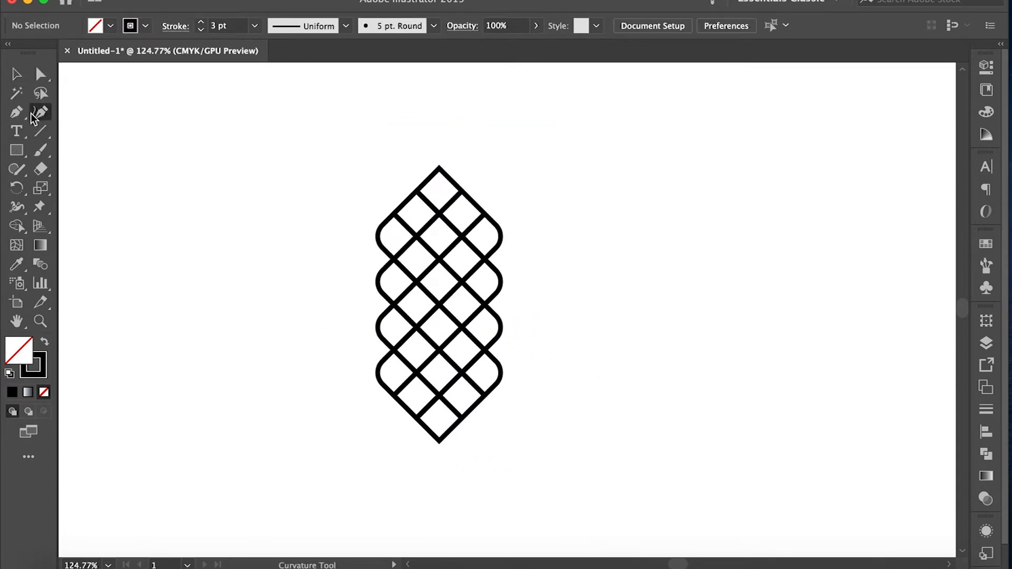
click(439, 155)
click(479, 324)
drag(440, 154, 440, 101)
key(a)
Step: Apply a Zig Zag effect to the vertical line with 15% relative size, 2 ridges per segment and smooth points
click(328, 0)
mouse_move(382, 120)
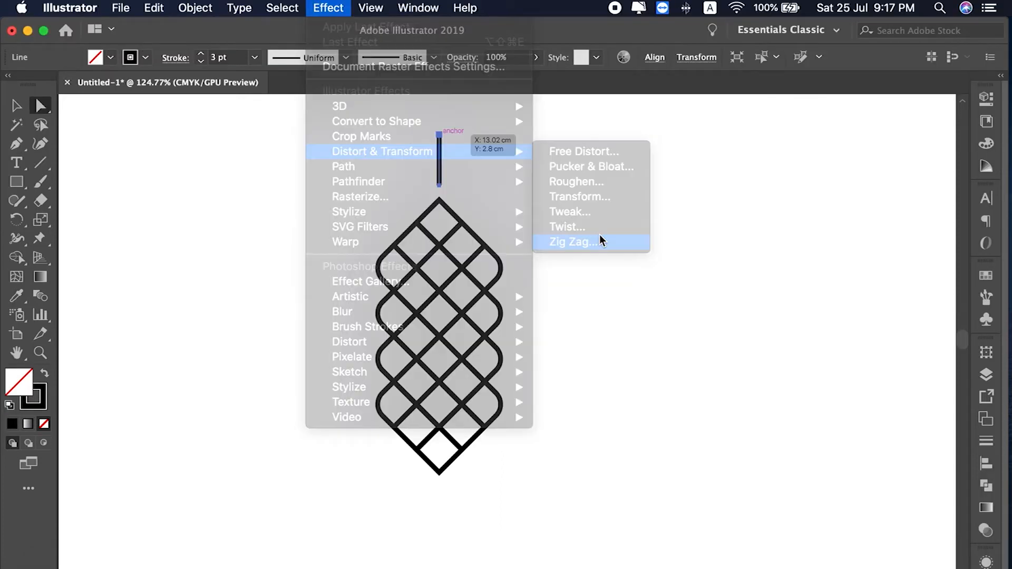
click(603, 241)
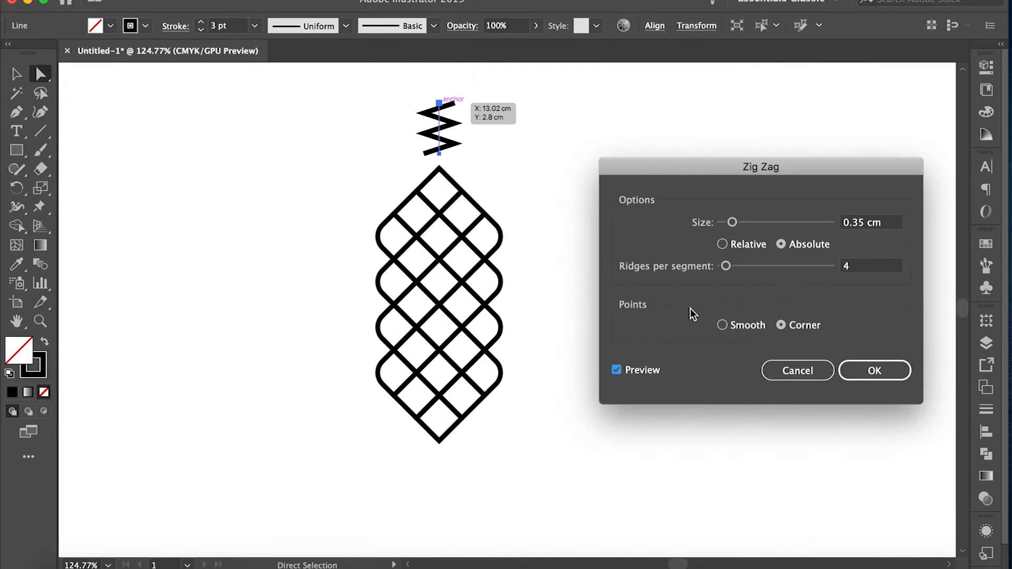
click(733, 247)
click(780, 243)
mouse_move(727, 266)
mouse_down()
mouse_move(753, 266)
mouse_move(721, 266)
mouse_up()
click(746, 326)
click(745, 244)
drag(733, 222, 738, 222)
key(Tab)
text(2)
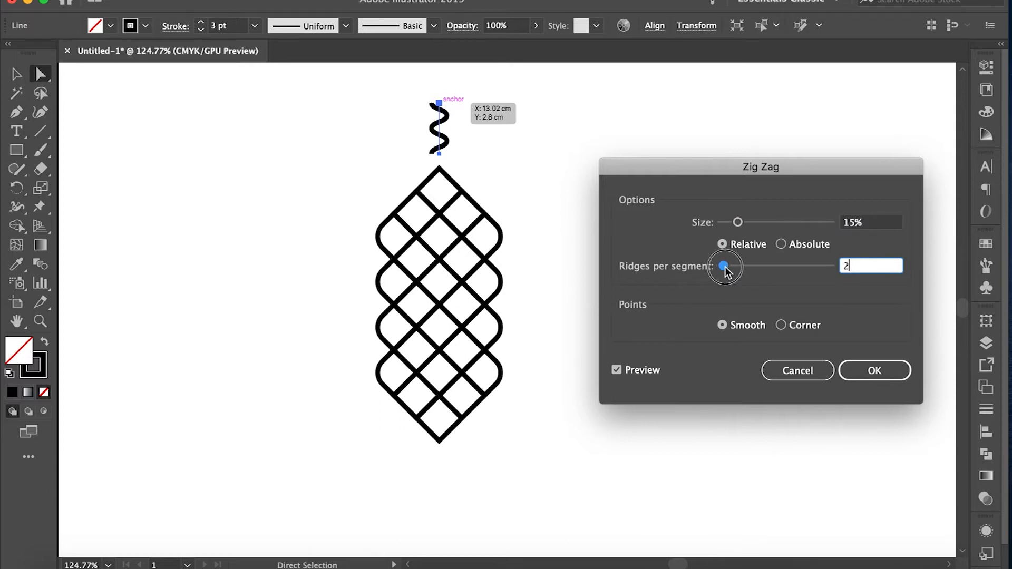
click(860, 372)
Step: Move the wavy line slightly right and down so its lower end lines up with the top diamond's tip
mouse_move(438, 150)
mouse_down()
mouse_move(440, 87)
mouse_move(445, 143)
mouse_up()
key(Right)
key(Right)
key(Right)
key(Right)
key(Right)
key(Down)
key(Down)
key(Down)
Step: Give the wavy stem round stroke caps and nudge it slightly up from the top diamond
click(176, 26)
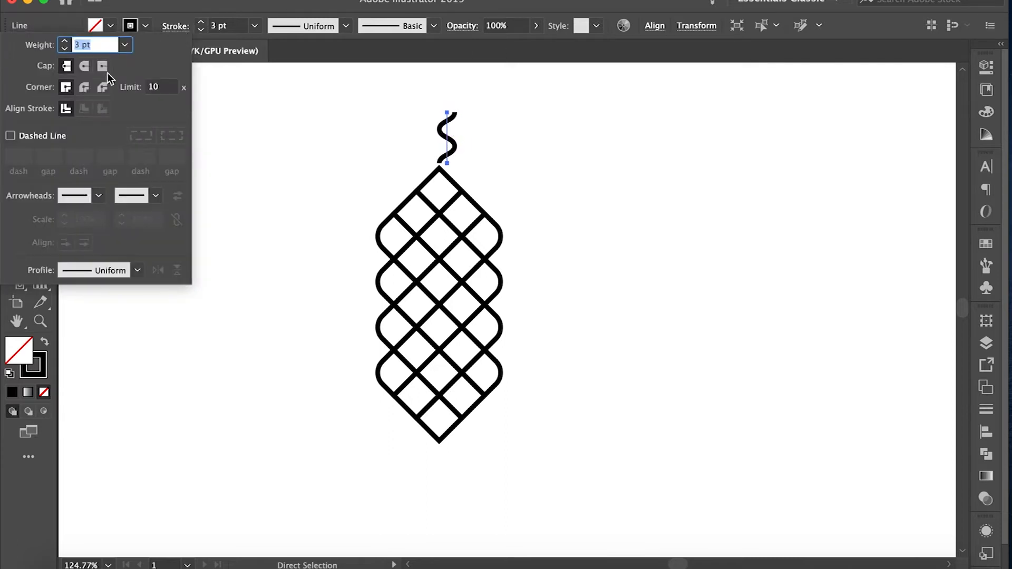
click(387, 136)
click(450, 140)
key(Up)
key(Up)
click(308, 194)
Step: Select all the diamond cells and fill them with purple 8914AF
key(v)
click(349, 214)
drag(349, 213, 349, 212)
double_click(19, 350)
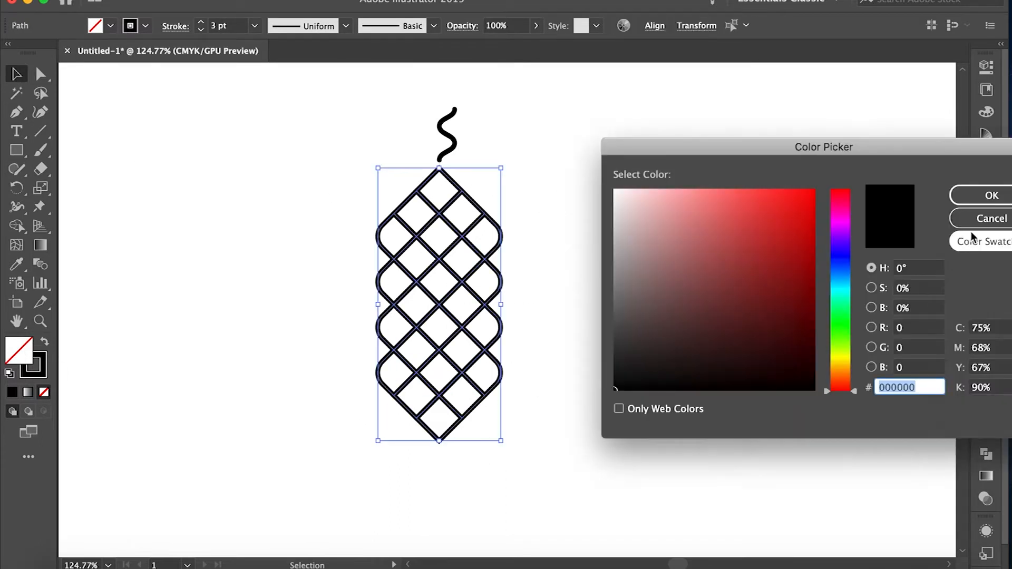
click(841, 228)
drag(793, 233, 791, 251)
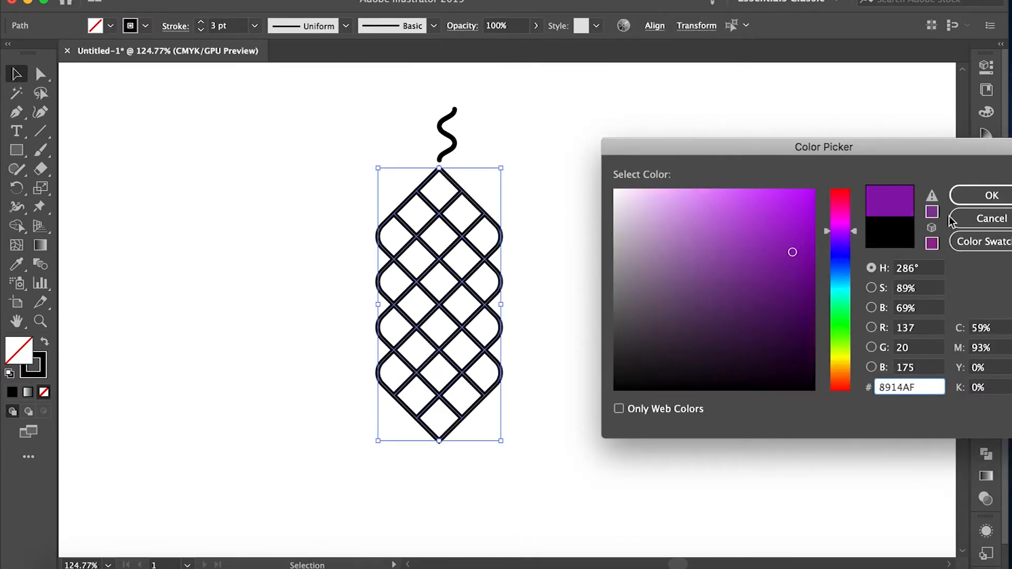
key(Return)
Step: Reselect all the diamond cells and fill them with bright red
click(671, 271)
drag(517, 195, 296, 443)
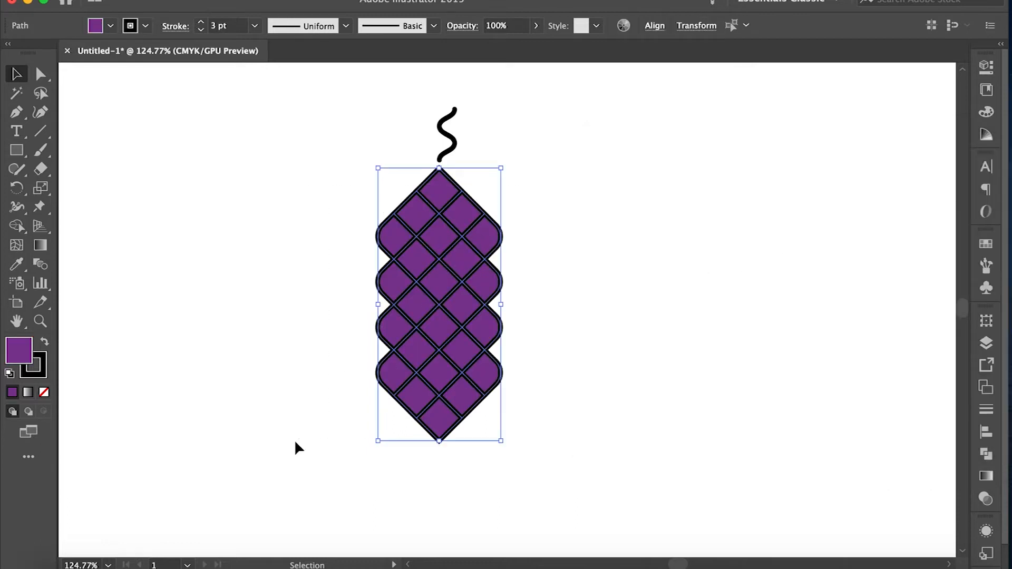
double_click(18, 350)
mouse_move(841, 234)
mouse_down()
mouse_move(841, 189)
mouse_move(815, 190)
mouse_up()
click(803, 203)
key(Return)
Step: Enlarge the colour spectrum and pick dark crimson 961A46 as the fill of the diamond cells
click(993, 114)
click(987, 244)
click(987, 112)
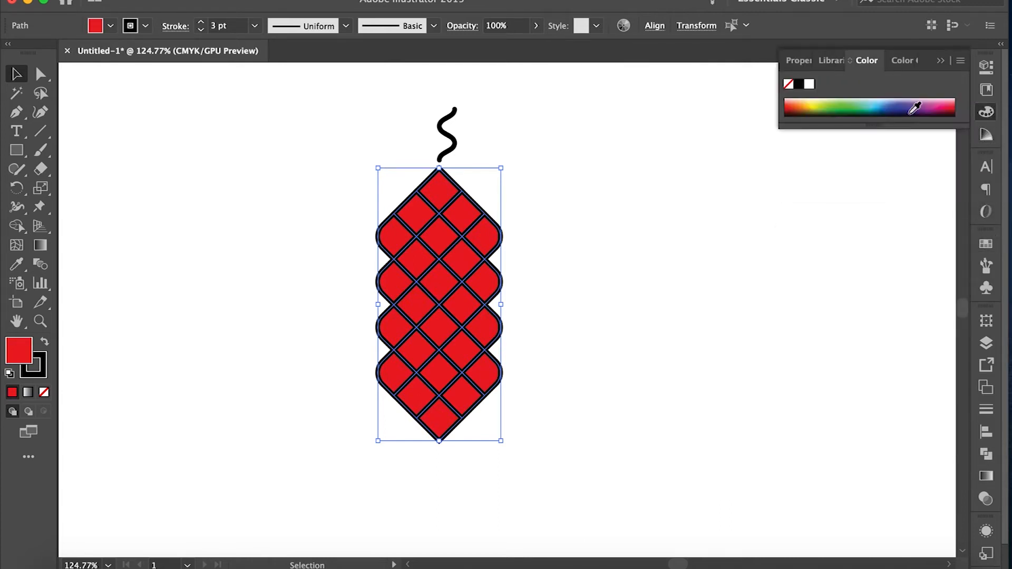
drag(875, 127, 879, 282)
drag(926, 189, 947, 212)
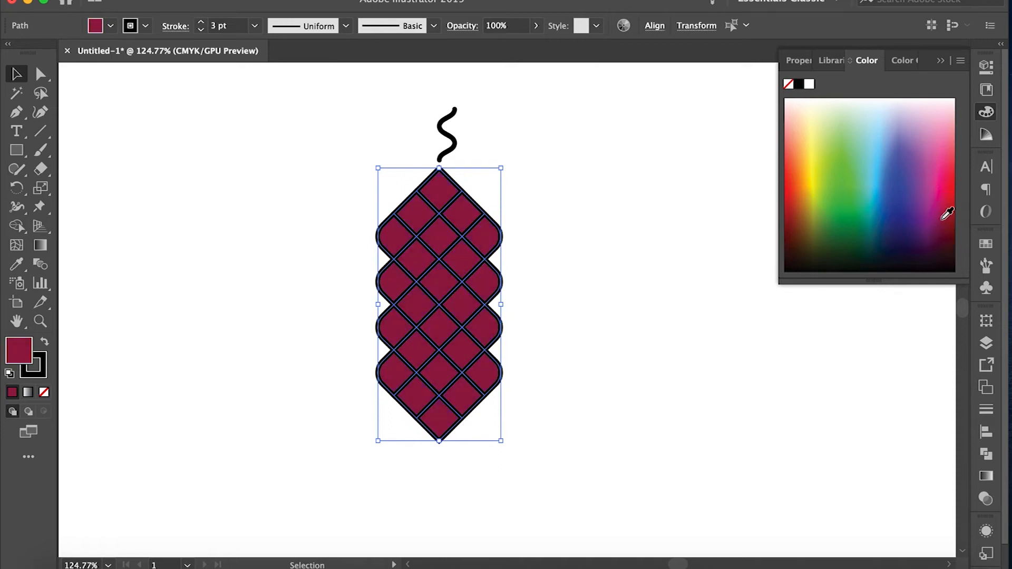
Step: Change the stroke of the diamond cells to white and deselect them
key(x)
click(810, 93)
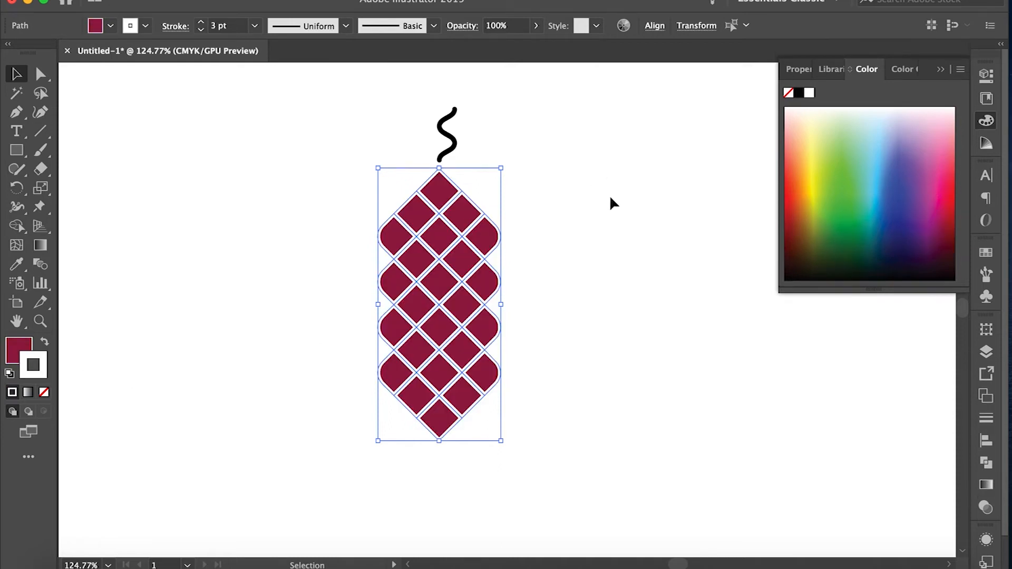
click(580, 203)
Step: Colour the wavy stem's stroke with the dark green swatch
click(449, 135)
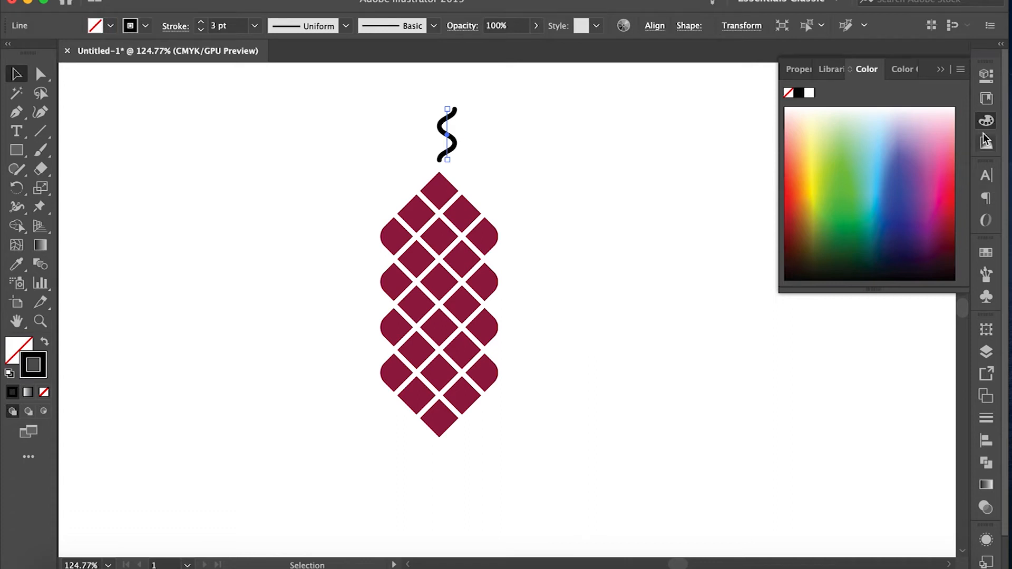
click(987, 252)
click(846, 307)
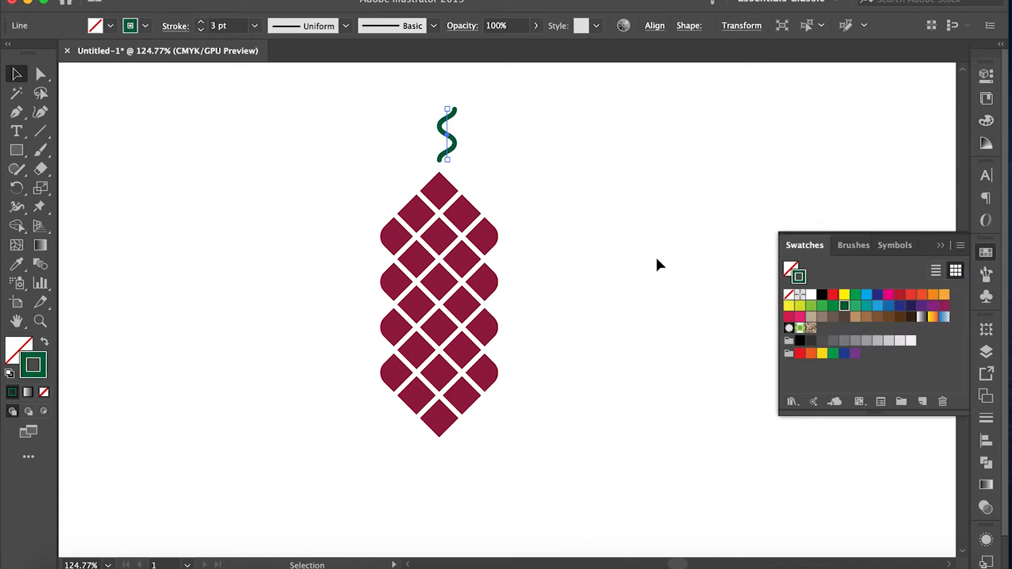
click(606, 232)
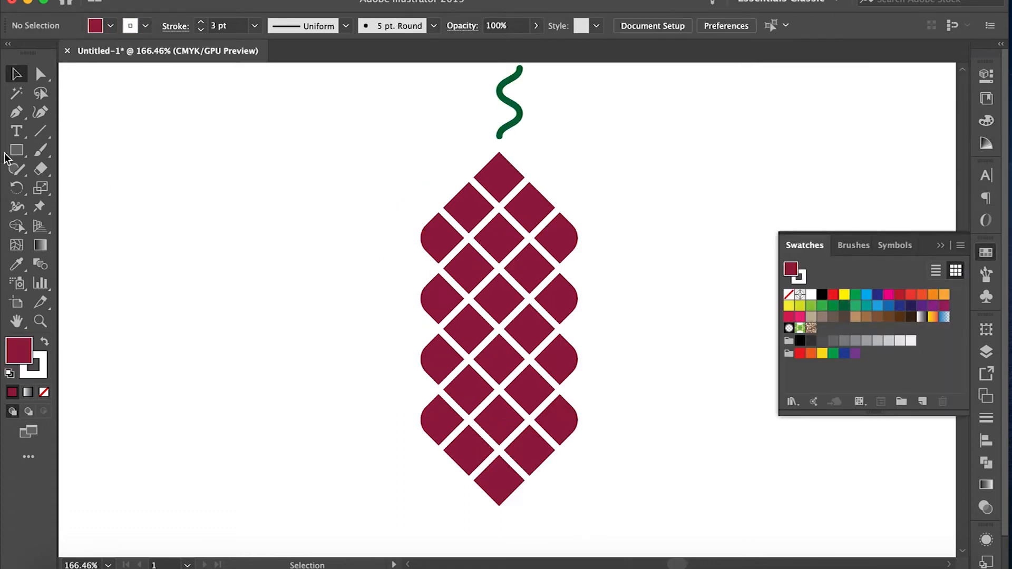
Step: Draw a small square in the empty area left of the cluster and copy its fill's hex code
key(m)
drag(253, 252, 267, 266)
click(40, 246)
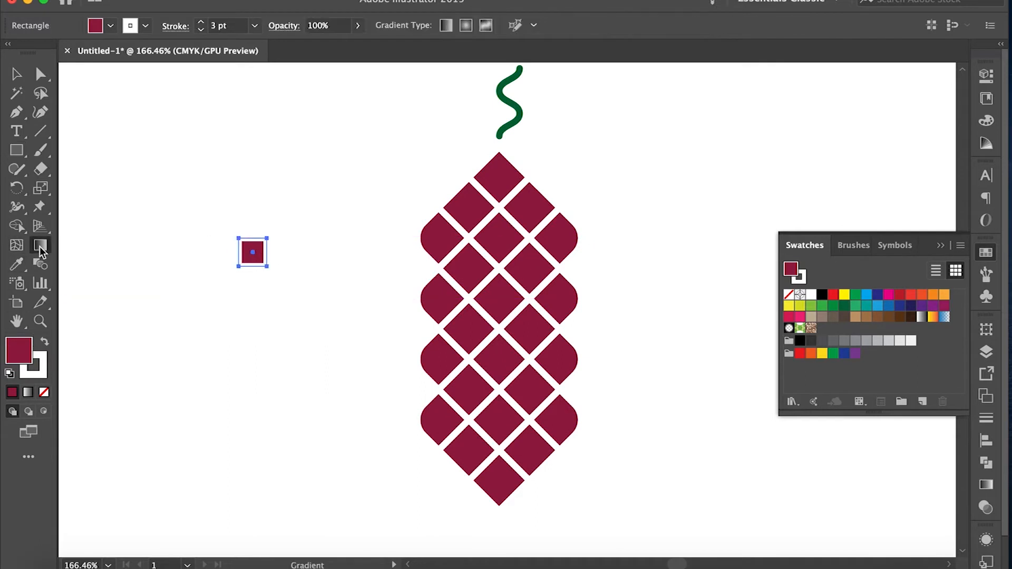
double_click(19, 350)
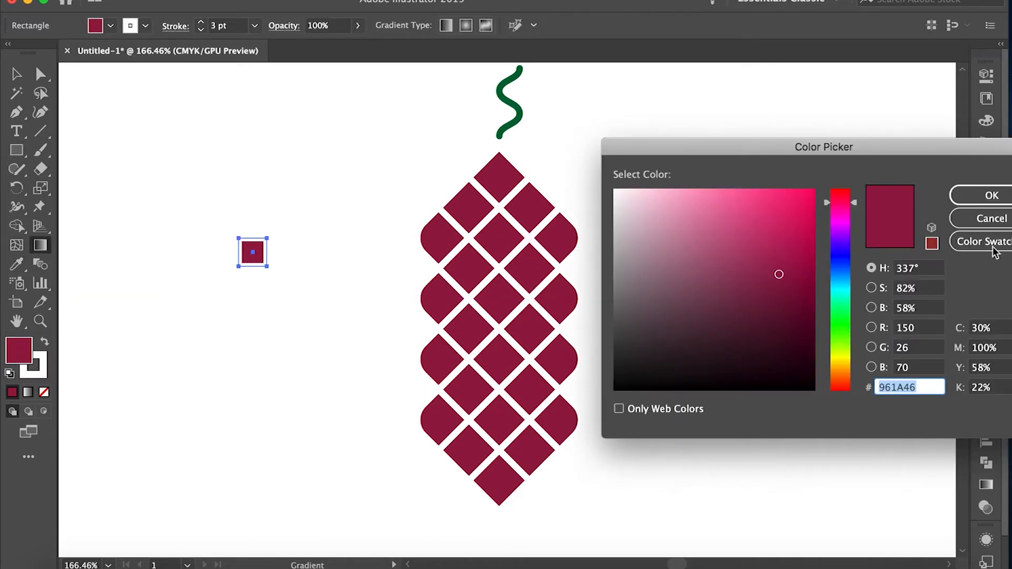
click(976, 195)
Step: Give the small square a linear gradient fill and set the end colour stop to 961A46 in RGB mode
click(987, 485)
click(793, 453)
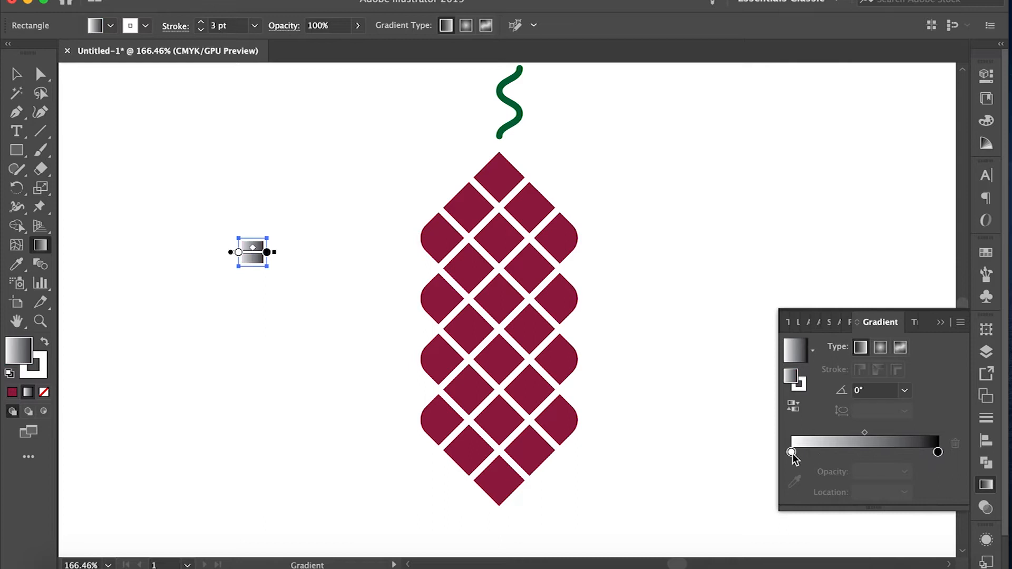
double_click(938, 453)
click(935, 265)
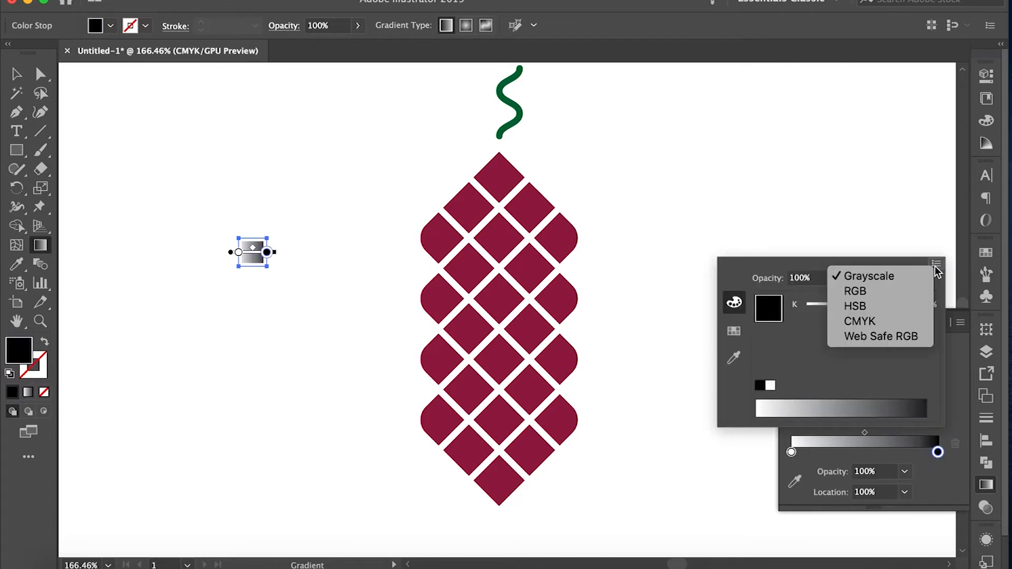
click(898, 297)
key(super+v)
key(Return)
key(Return)
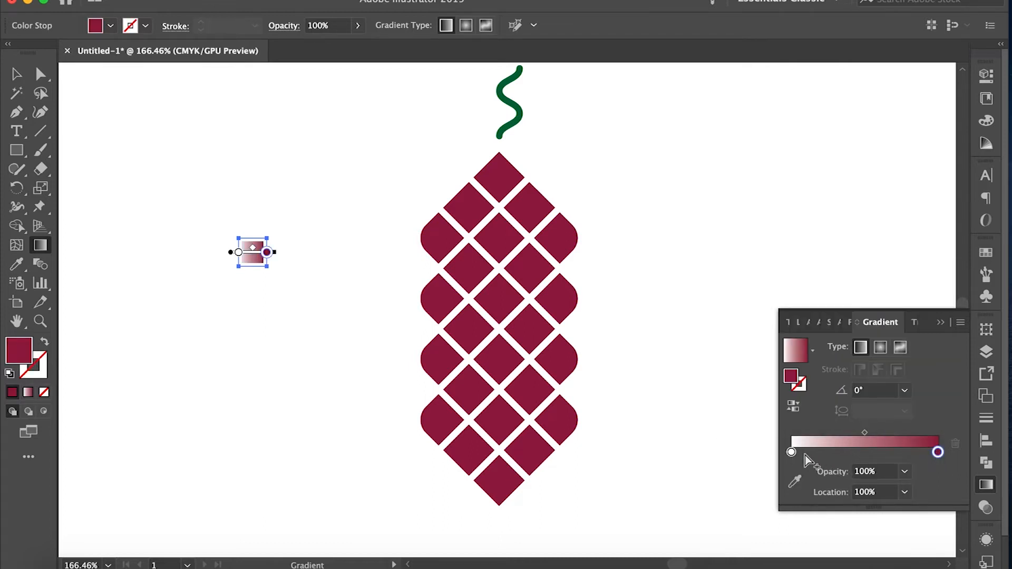
Step: Replace the gradient's white start stop with a red E92700 stop at 0% location
click(877, 452)
drag(791, 452, 809, 478)
drag(877, 453, 791, 452)
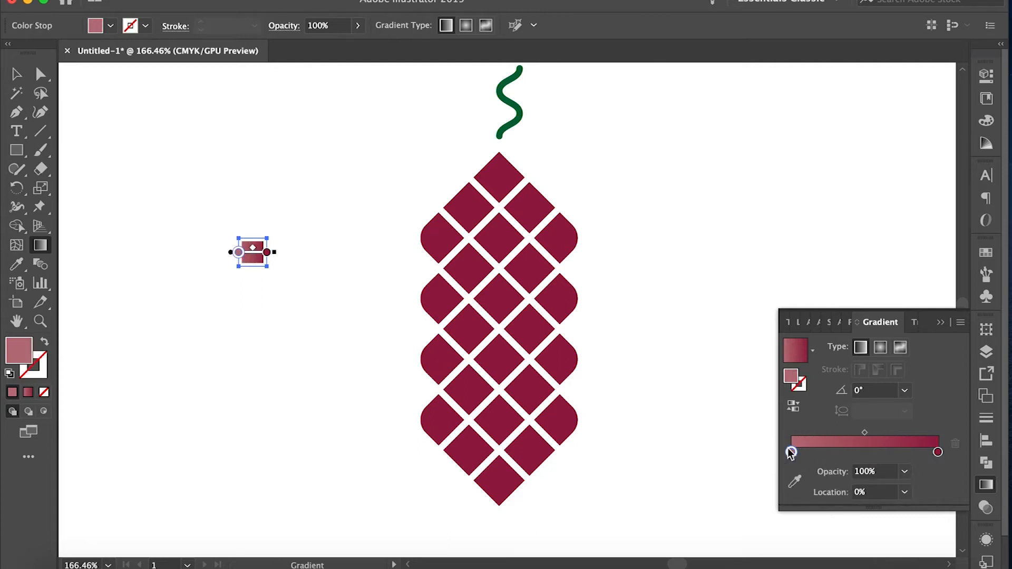
double_click(792, 452)
drag(786, 400, 766, 405)
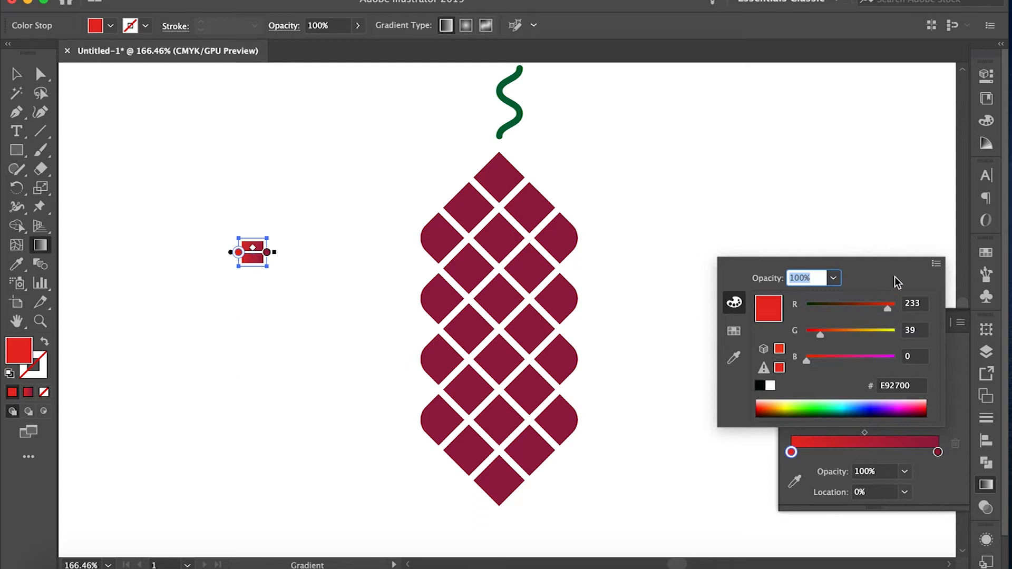
click(543, 254)
Step: Select all the diamond cells and apply the small square's gradient to them with the Eyedropper
key(v)
drag(449, 169, 602, 465)
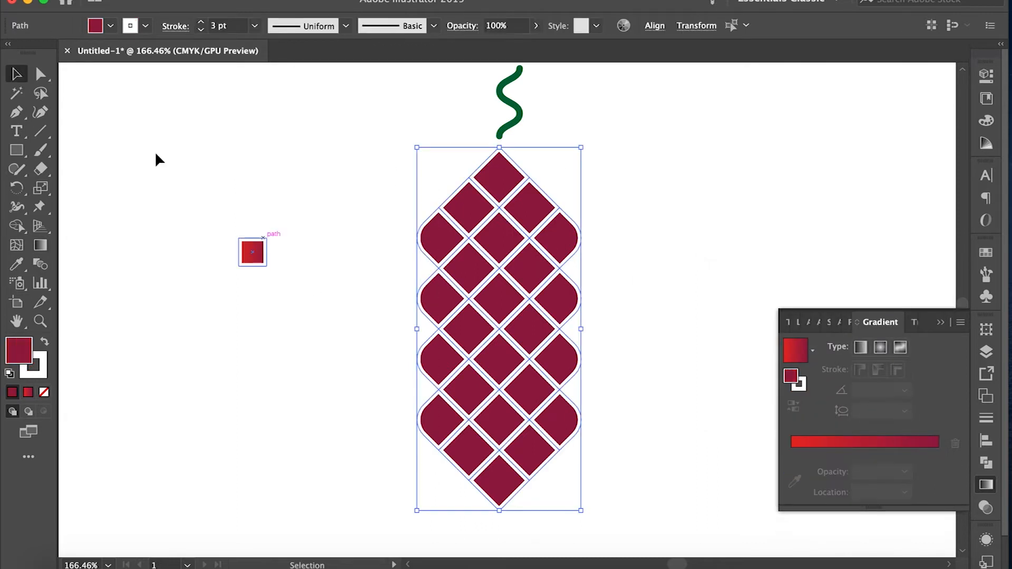
key(i)
click(253, 253)
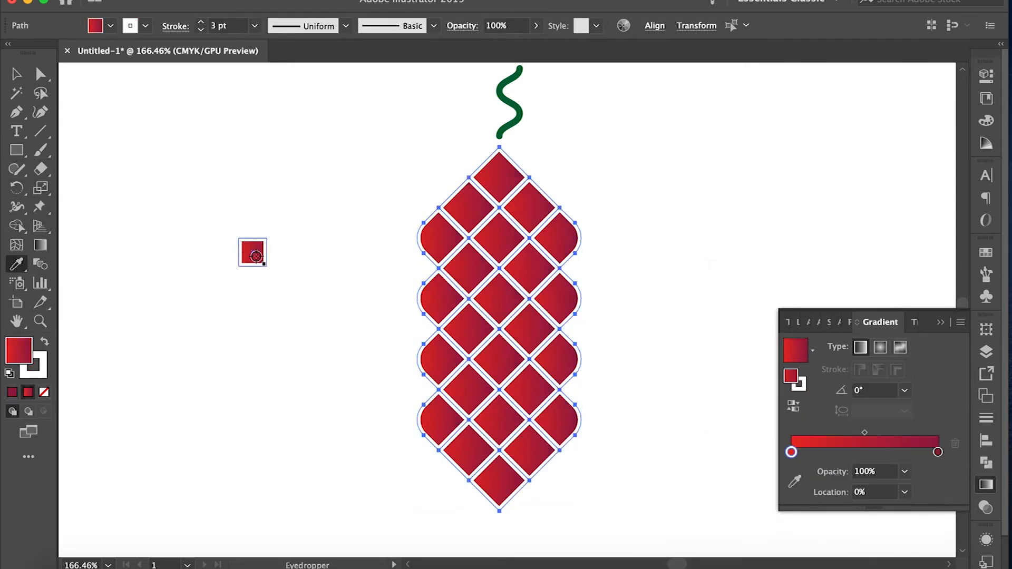
Step: Spread one gradient across all the cells, running from red at the cluster's top to crimson near its bottom
click(41, 246)
drag(505, 518, 508, 237)
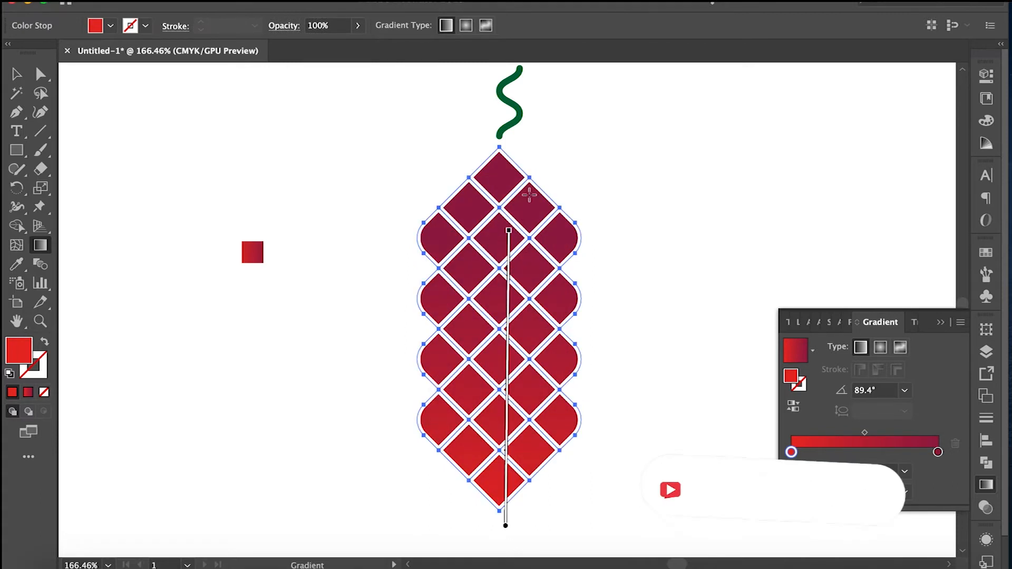
mouse_move(530, 148)
mouse_down()
mouse_move(515, 493)
mouse_move(515, 417)
mouse_up()
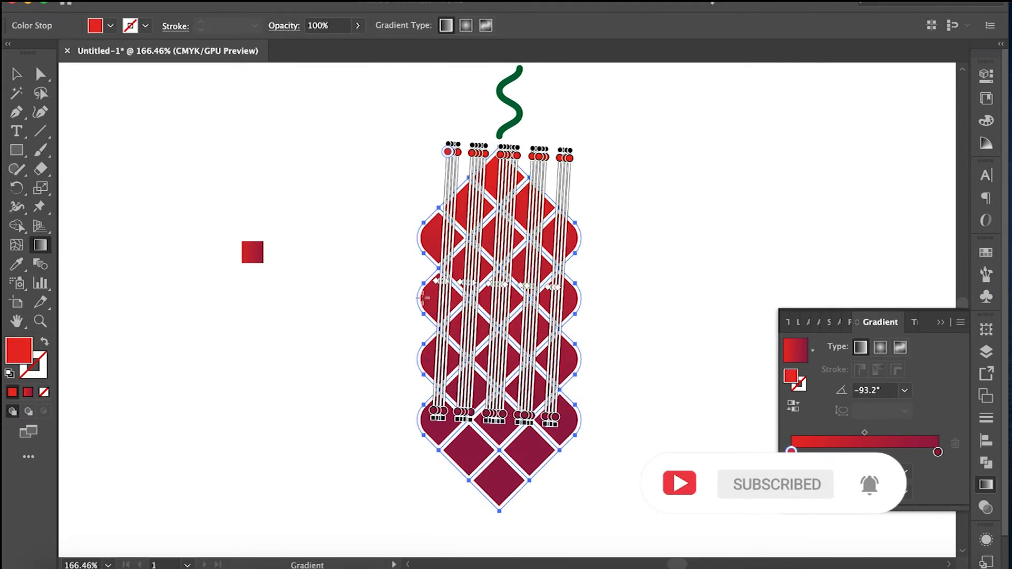
key(v)
click(302, 170)
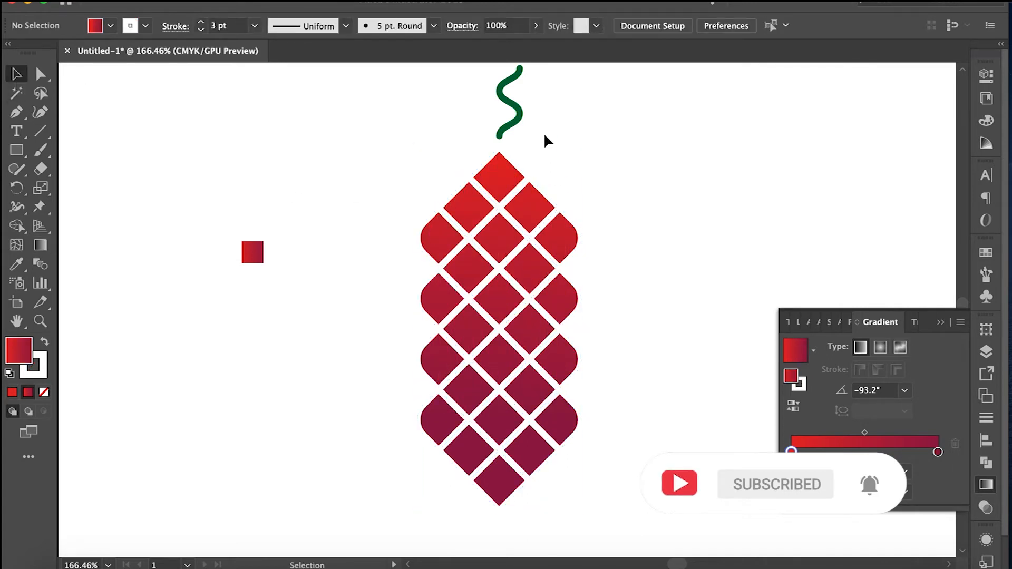
Step: Draw a circle beside the diamond cluster and give it no fill with a black 1 pt stroke
scroll(544, 136, down, 3)
scroll(544, 136, right, 3)
click(17, 151)
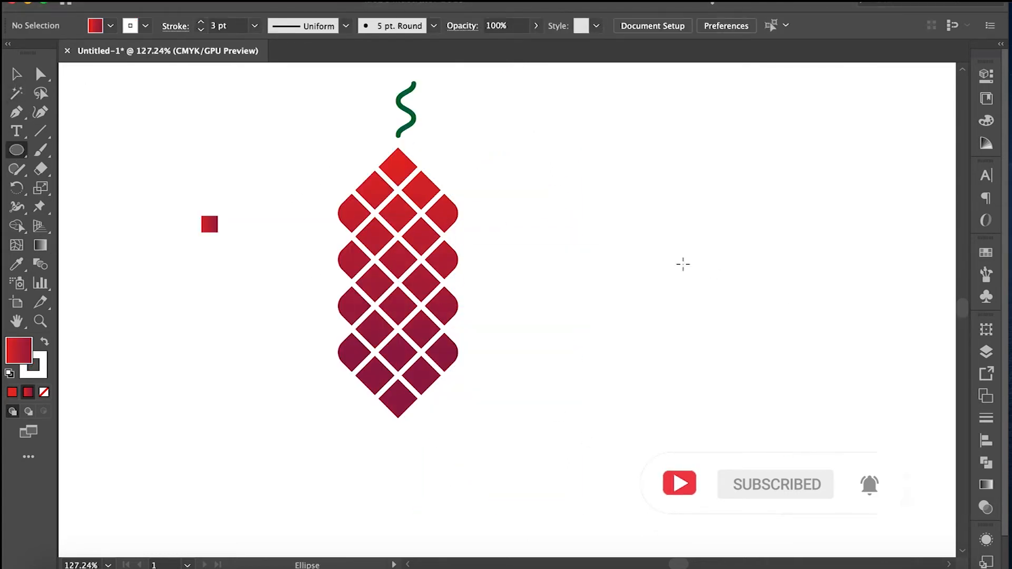
drag(661, 235, 683, 288)
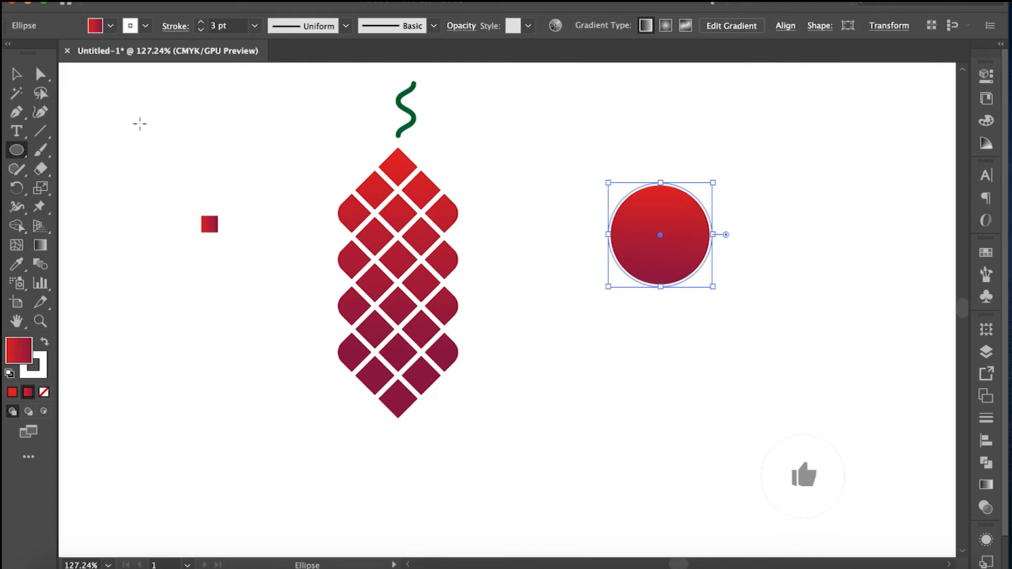
click(9, 374)
click(44, 392)
Step: Duplicate the circle three times: one overlapping below, one touching at the upper left, and one overlapping at the lower left
key(v)
drag(679, 291, 679, 362)
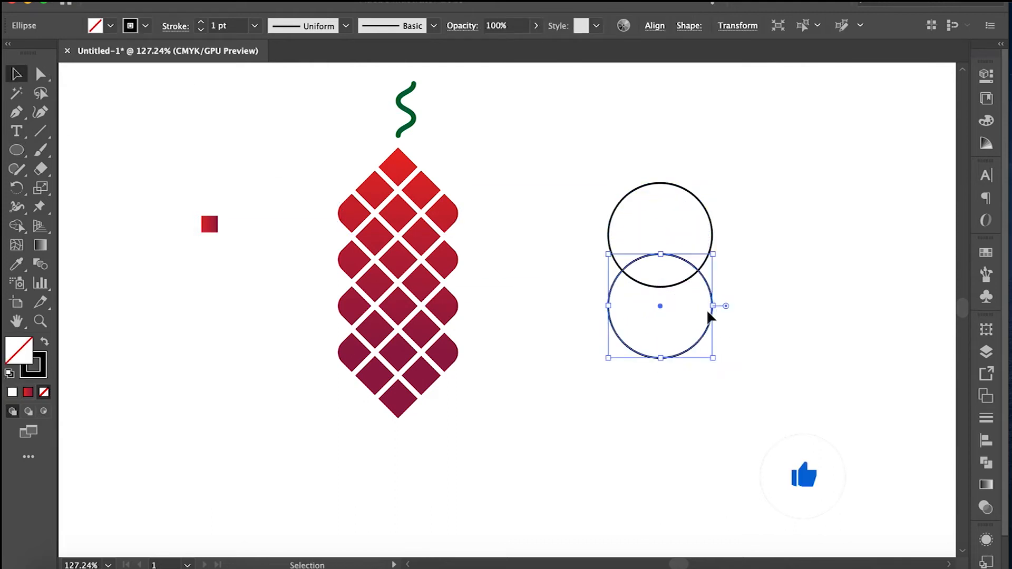
drag(619, 217, 544, 143)
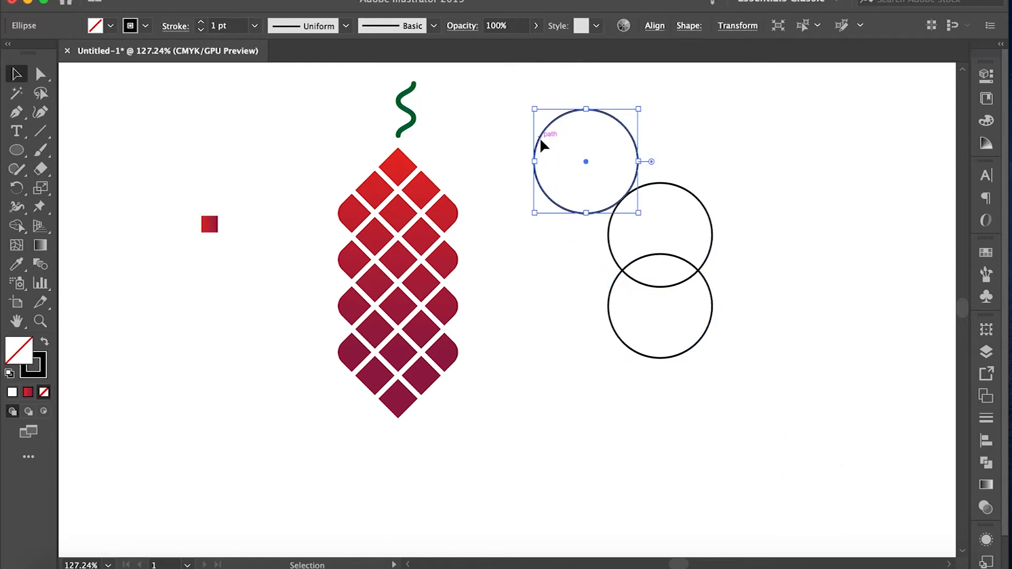
click(672, 255)
drag(673, 256, 594, 287)
click(733, 261)
Step: Make a much smaller circle and place it near the left crossing of the two vertically overlapping circles
drag(734, 138, 542, 373)
scroll(542, 253, right, 5)
drag(543, 251, 712, 264)
scroll(712, 265, right, 3)
drag(651, 283, 691, 284)
click(681, 272)
click(621, 295)
drag(700, 205, 654, 265)
Step: Nudge the small circle into position over the left crossing of the two overlapping circles
key(Down)
key(Left)
key(Left)
key(Left)
key(Left)
key(Down)
key(Down)
key(Down)
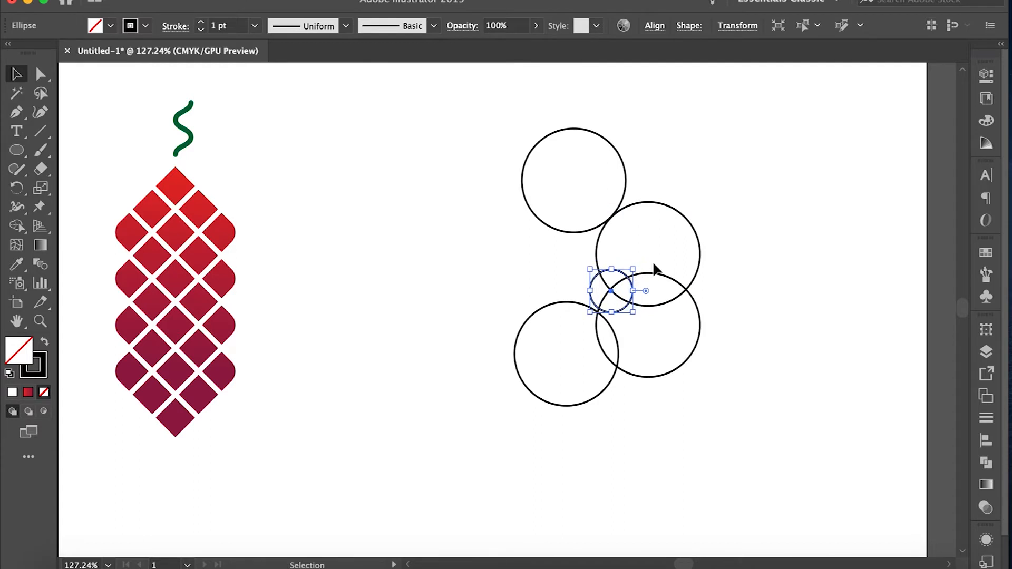
key(Up)
key(Up)
key(Up)
key(Right)
key(Right)
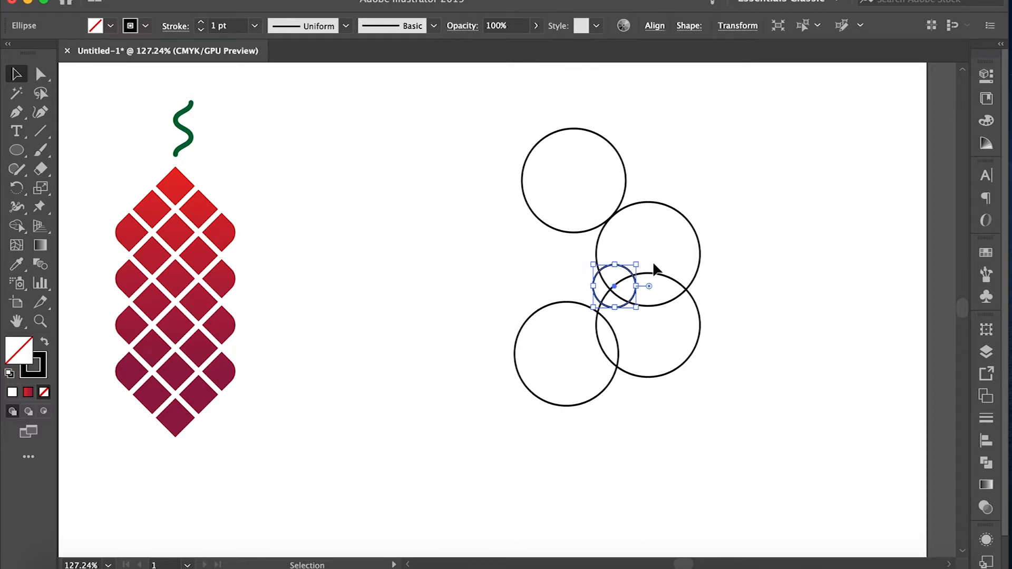
Step: Nudge the lower-left circle slightly right and up towards the small circle
click(580, 304)
key(Right)
key(Up)
key(Up)
Step: Nudge the small circle down and left until its centre sits on the crossing point, and deselect it
click(624, 267)
key(Down)
key(Down)
key(Down)
key(Left)
key(Left)
key(Up)
key(Left)
key(Down)
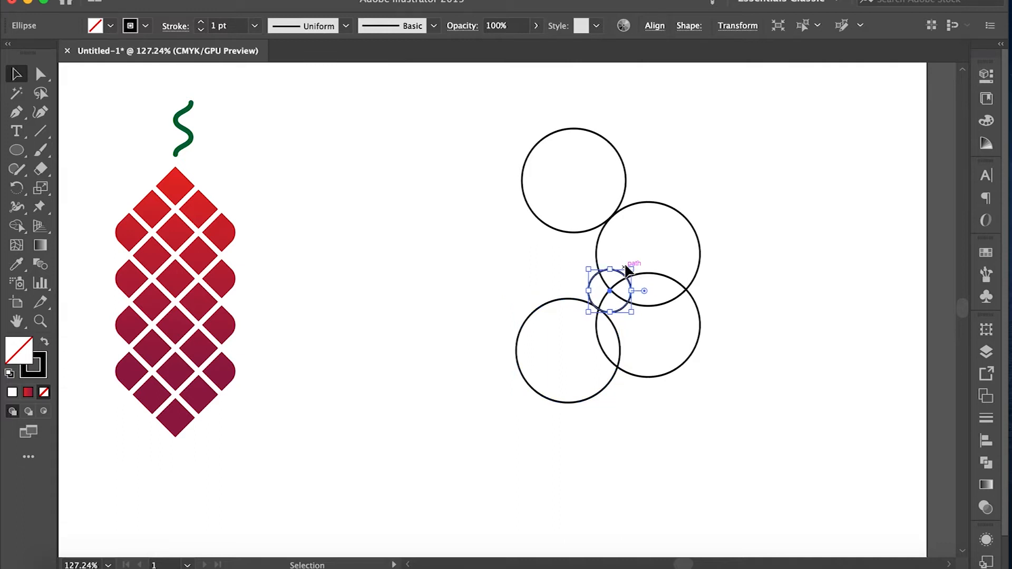
click(749, 245)
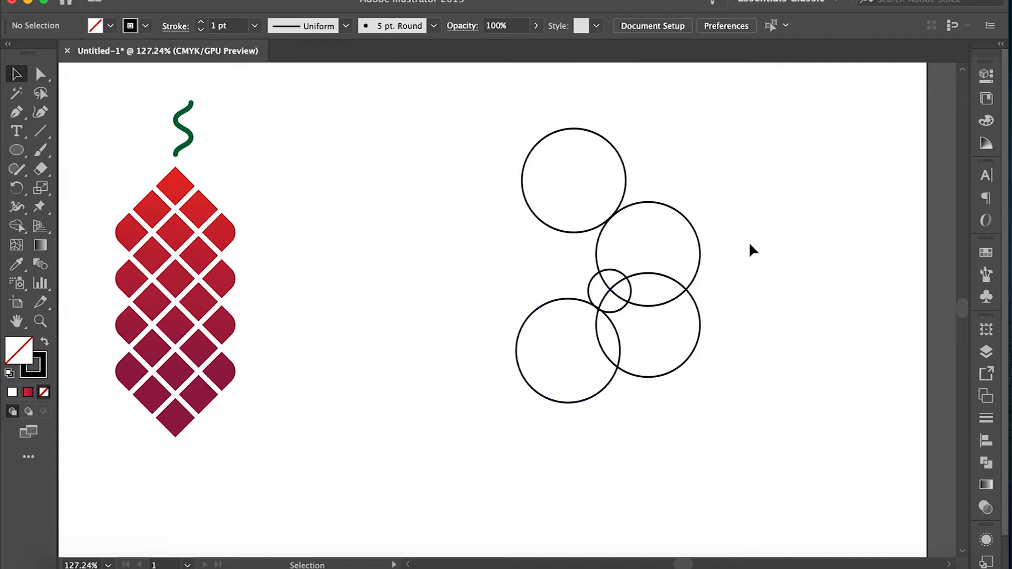
Step: Nudge the lower-left circle down to leave a narrow gap beneath the small circle
click(610, 321)
key(Down)
key(Down)
key(Up)
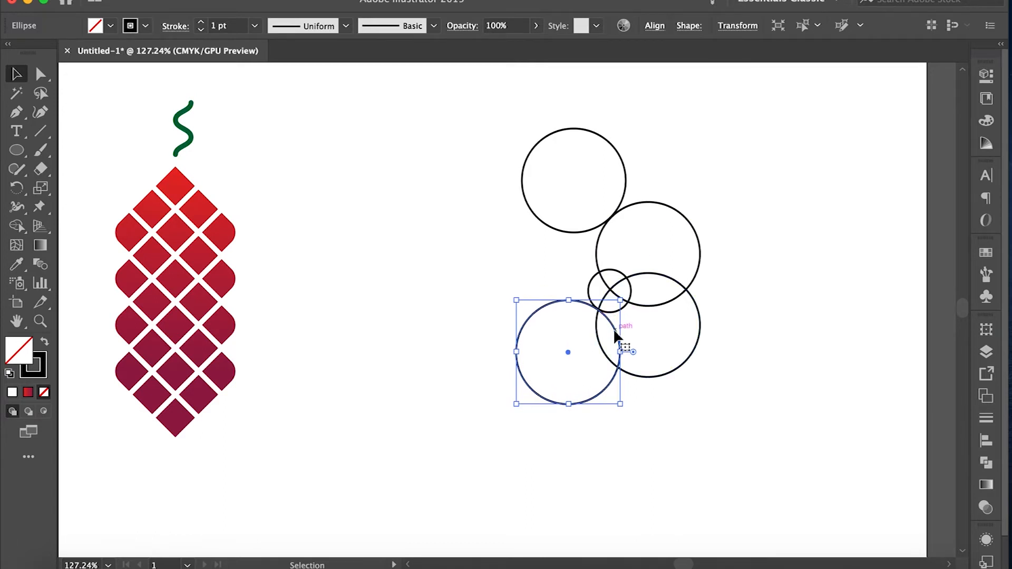
key(Down)
key(Down)
key(Down)
key(Down)
Step: Duplicate the small circle, shrink the copy to a tiny circle and place it in the gap above the lower-left circle
scroll(613, 329, up, 3)
click(630, 302)
key(super+c)
key(super+v)
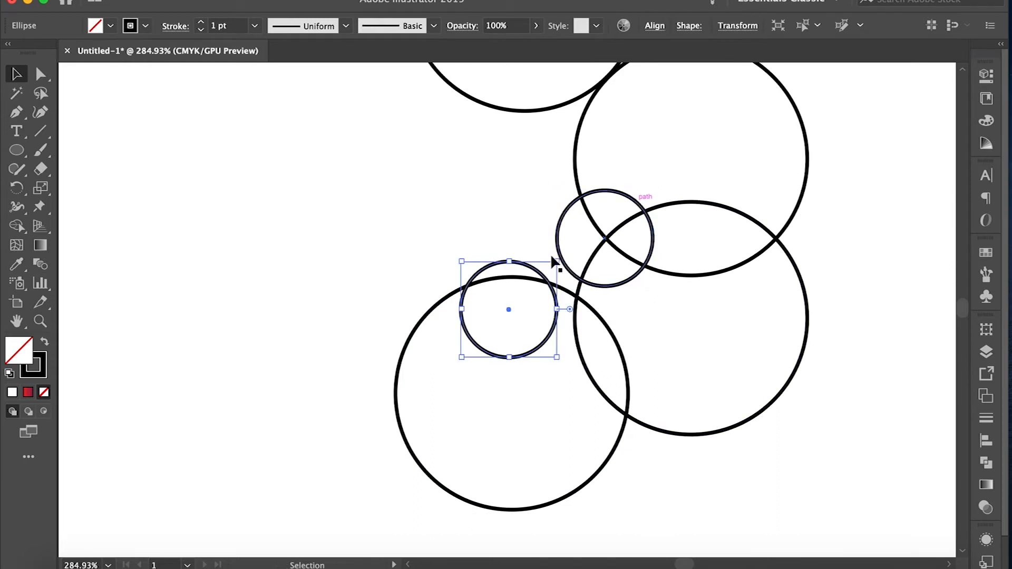
drag(554, 262, 579, 296)
scroll(580, 292, up, 4)
drag(610, 329, 601, 320)
Step: Nudge the tiny circle until it bridges the small circle and the lower-left circle
key(Up)
key(Up)
key(Left)
key(Left)
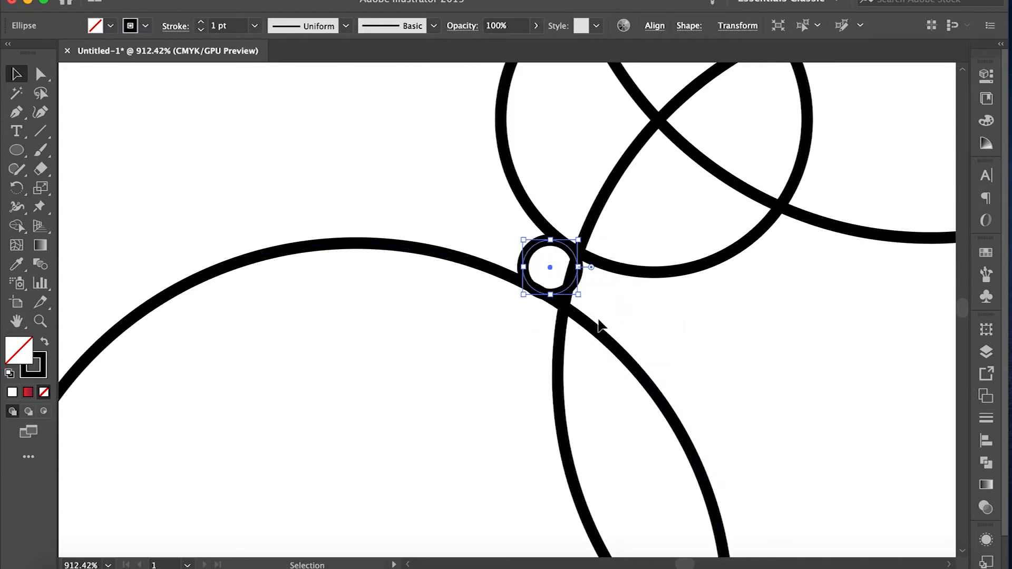
key(Left)
key(Left)
key(Up)
key(Up)
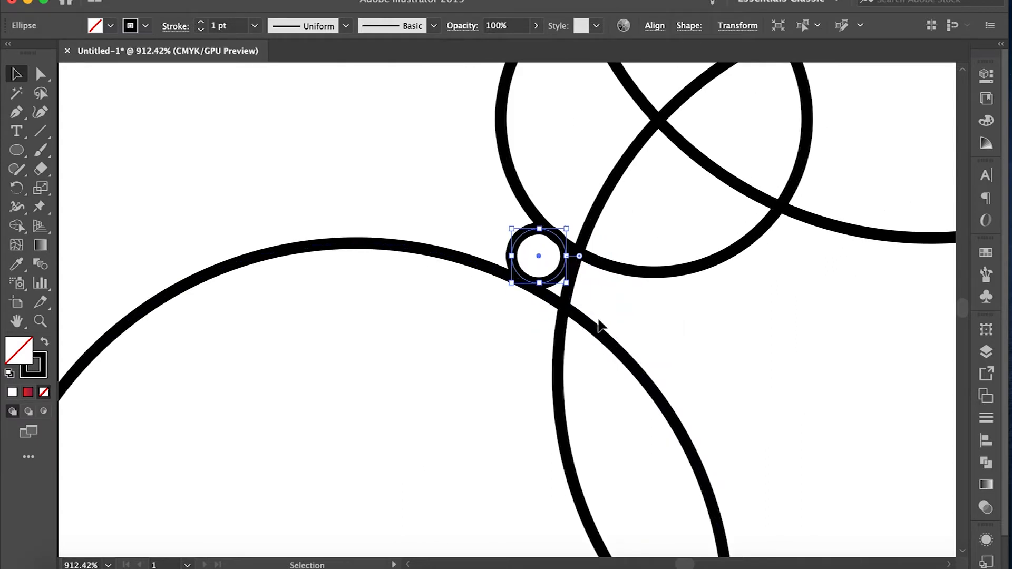
key(Right)
key(Right)
key(Down)
key(Down)
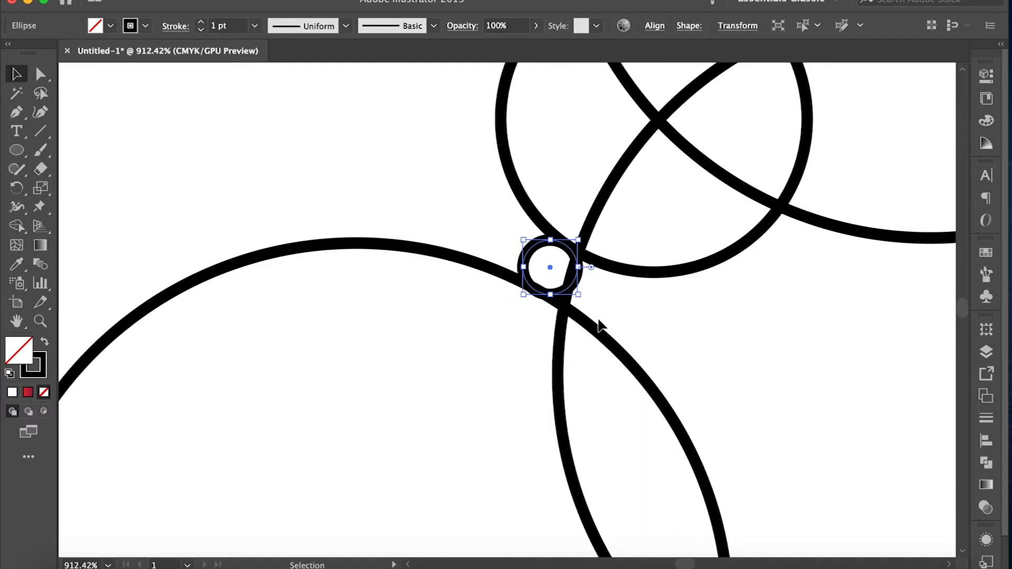
Step: Duplicate the upper-left circle and enlarge the copy into a big circle that encloses all the other circles
scroll(593, 304, down, 10)
click(612, 204)
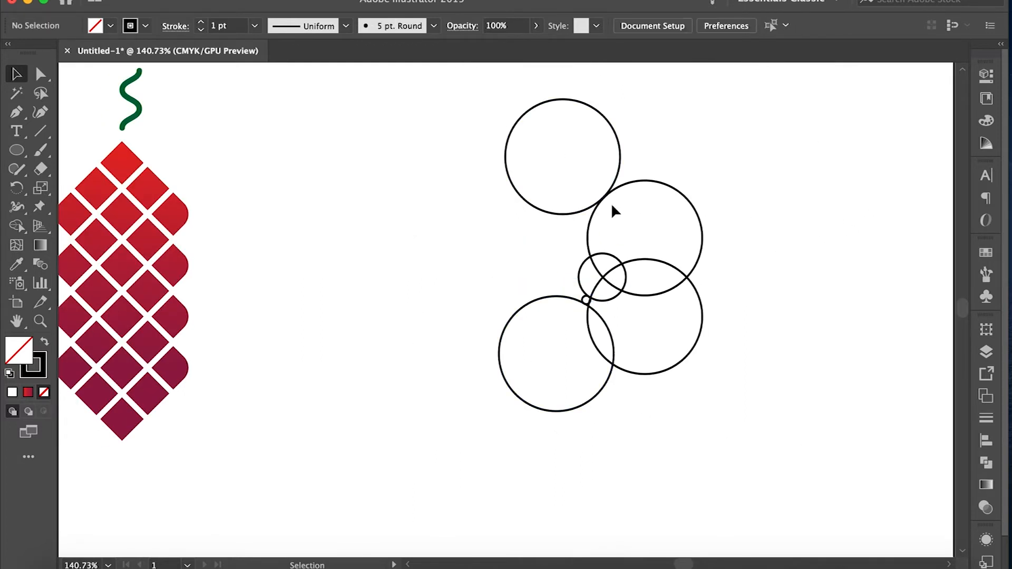
click(619, 151)
key(super)
drag(621, 214, 466, 332)
drag(414, 306, 374, 345)
drag(749, 132, 709, 252)
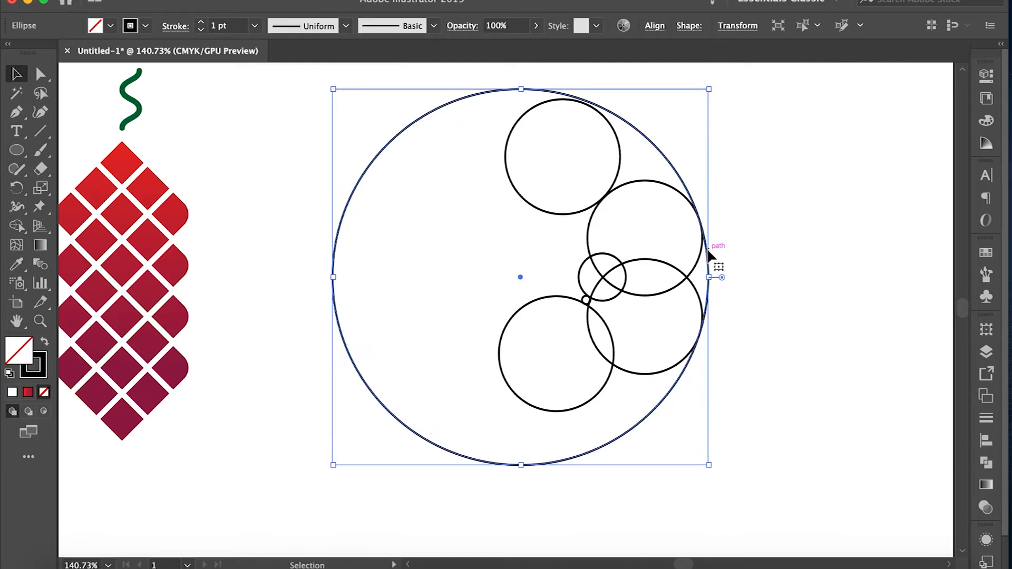
Step: Nudge the upper circle right and up towards the edge of the big enclosing circle
click(621, 167)
key(Right)
key(Up)
key(Right)
key(Up)
key(Down)
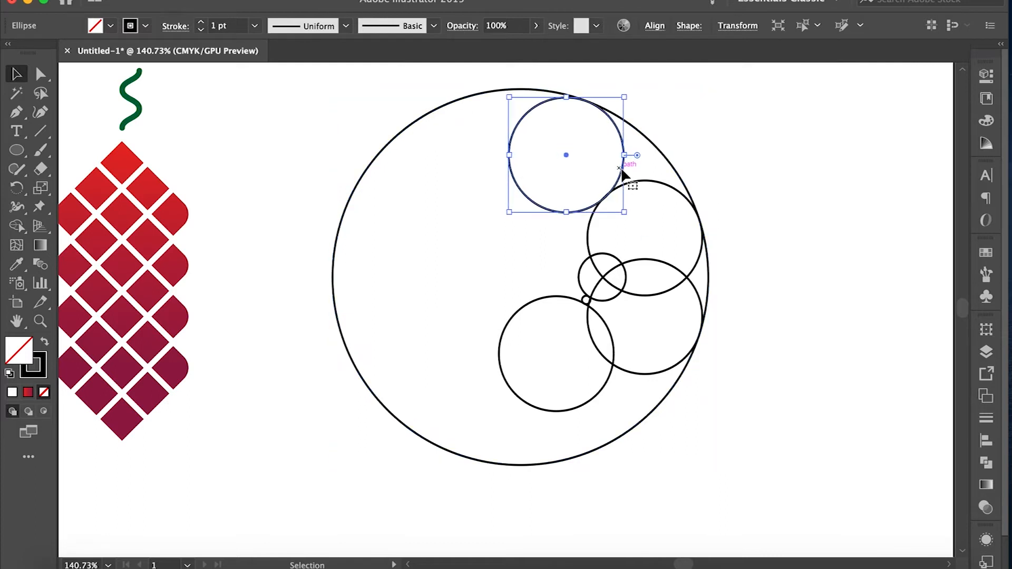
key(Up)
Step: Shift the big enclosing circle slightly so its edge meets the upper circle and the two right-hand circles
drag(644, 132, 645, 142)
key(Up)
key(Left)
key(Up)
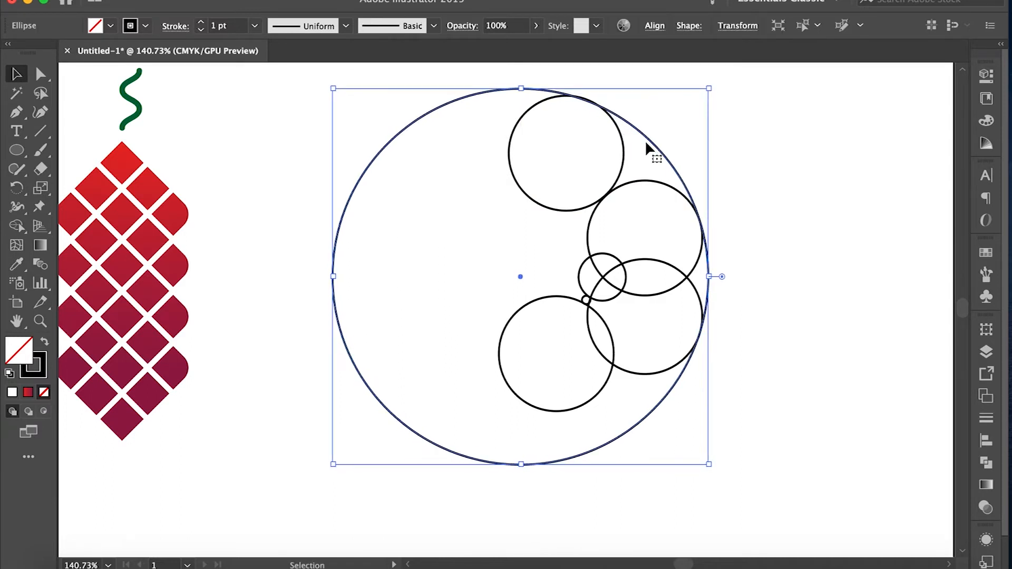
Step: Enlarge the lower circle down to the big circle's bottom edge and nudge it right and slightly up
click(537, 412)
drag(500, 411, 446, 465)
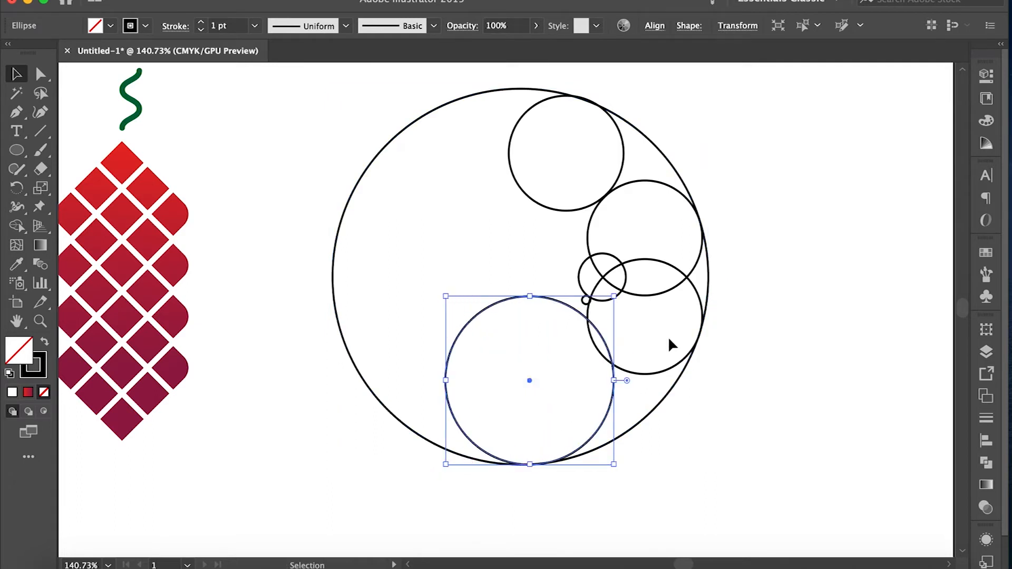
key(Right)
key(Right)
key(Right)
key(Right)
key(Right)
key(Up)
key(Up)
key(Right)
key(Right)
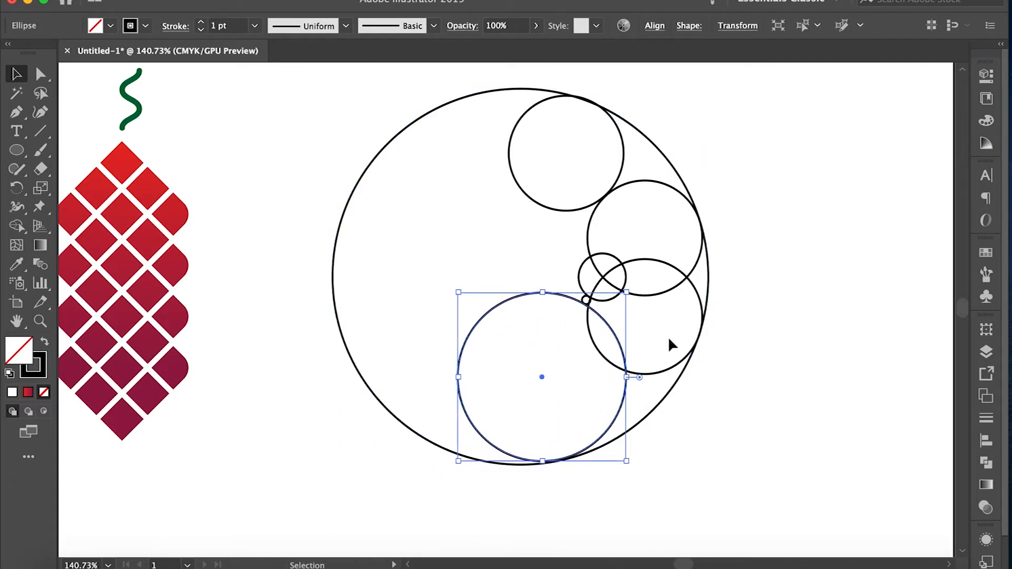
Step: Switch to outline view and adjust the upper circle so it just touches the upper right-hand circle
click(751, 362)
drag(684, 113, 430, 424)
key(super+y)
scroll(600, 209, up, 10)
scroll(602, 207, up, 5)
click(660, 136)
scroll(615, 226, down, 3)
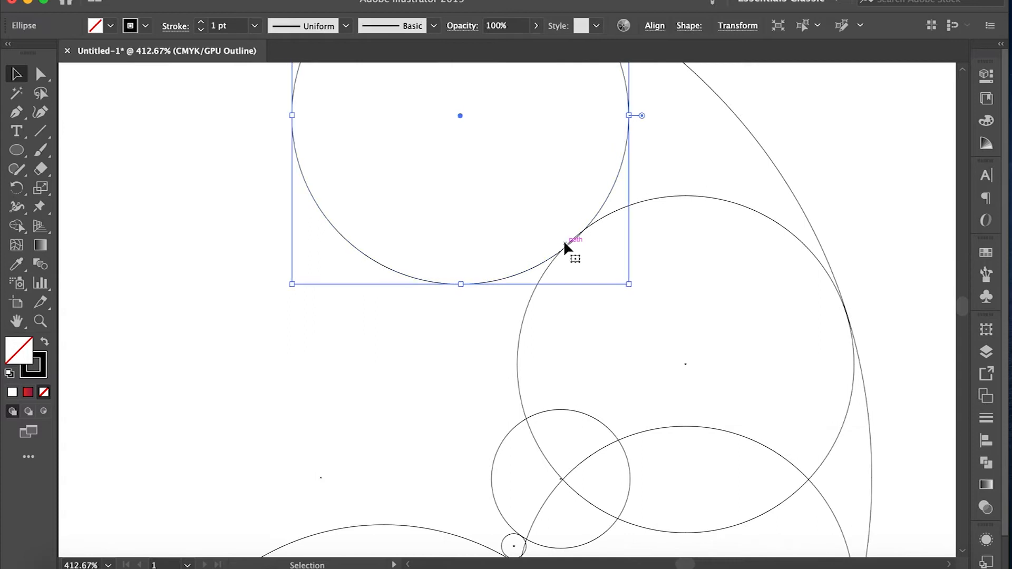
scroll(565, 240, up, 3)
drag(594, 226, 597, 230)
Step: Resize the tiny circle so it touches both the small circle and the large lower circle
scroll(601, 241, down, 10)
scroll(601, 240, right, 8)
scroll(327, 244, up, 8)
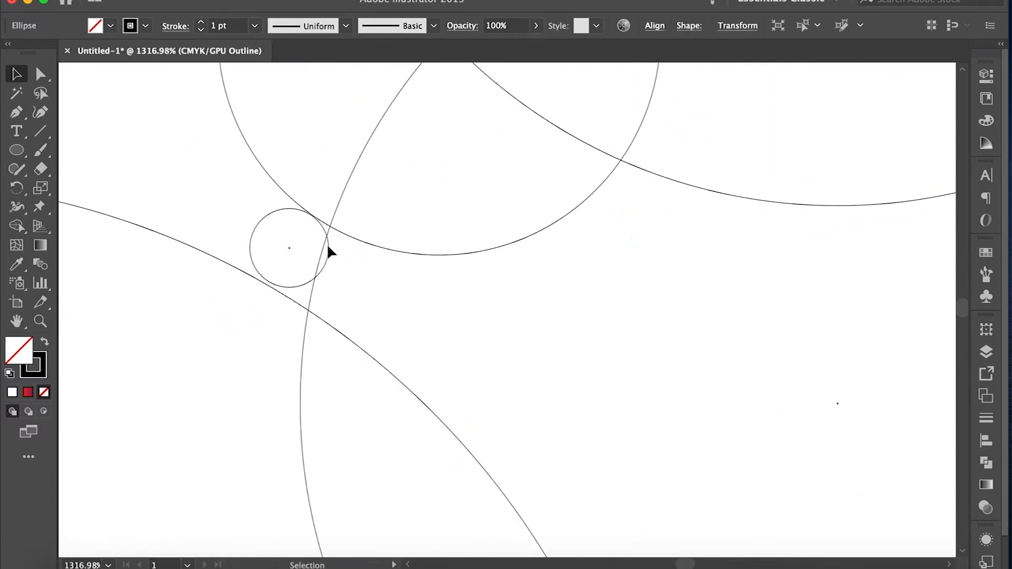
scroll(344, 217, up, 4)
click(343, 217)
drag(154, 360, 148, 362)
drag(358, 156, 361, 156)
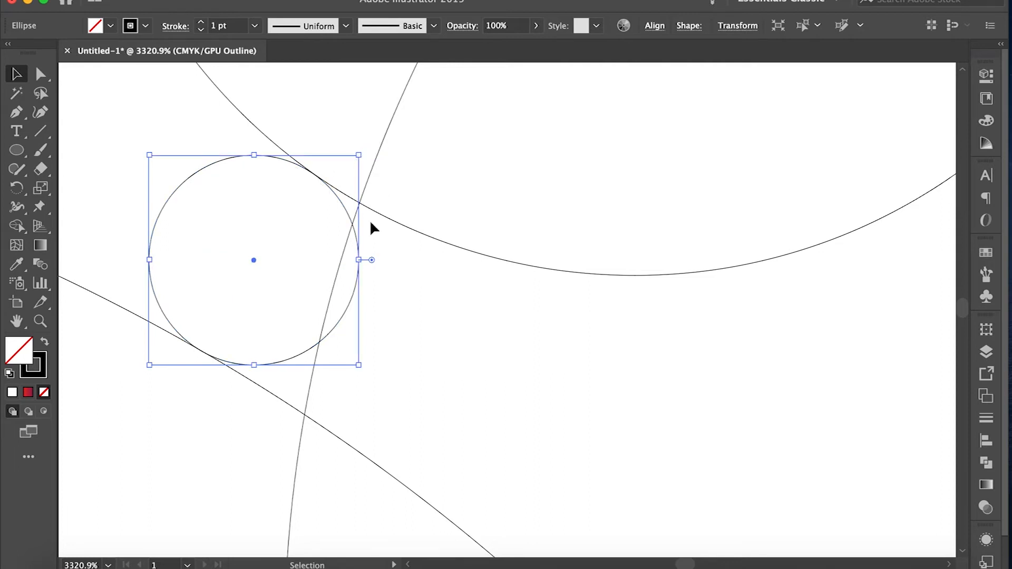
Step: Move the big enclosing circle slightly so its edge meets the lower right-hand circle
scroll(370, 221, down, 8)
scroll(778, 186, up, 8)
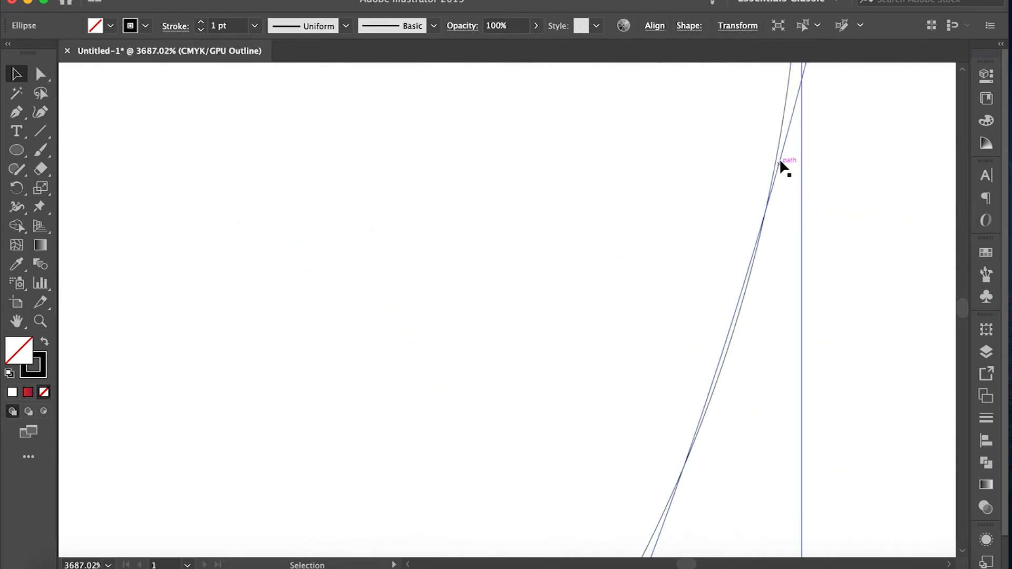
drag(783, 154, 786, 157)
scroll(786, 158, down, 2)
scroll(785, 157, up, 10)
scroll(730, 282, down, 5)
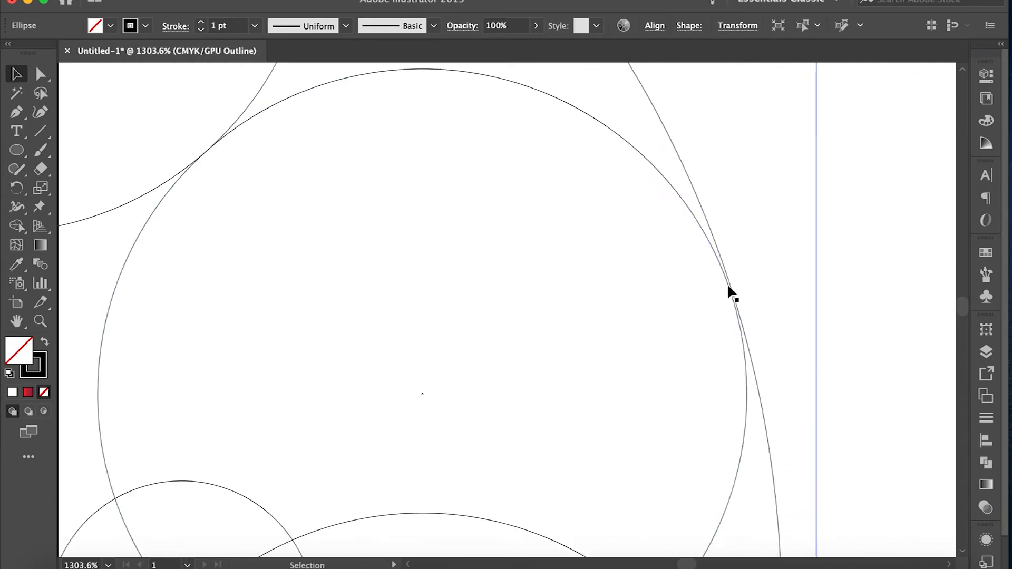
Step: Fine-tune the big enclosing circle's position so it is tangent to both right-hand circles
drag(732, 280, 730, 286)
scroll(758, 336, down, 3)
scroll(751, 367, up, 3)
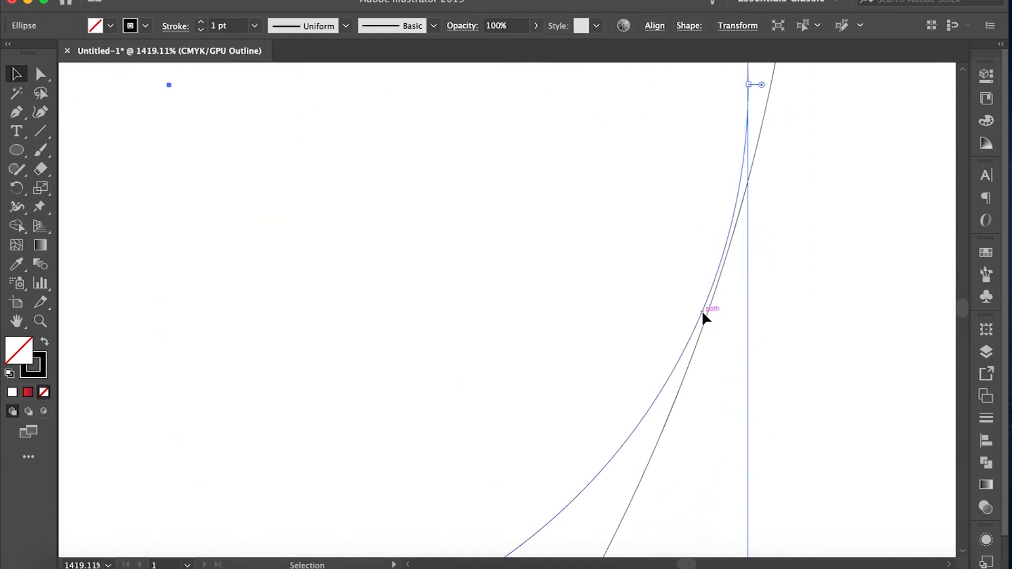
drag(706, 323, 702, 322)
scroll(704, 325, down, 5)
scroll(689, 174, up, 2)
scroll(686, 169, down, 4)
scroll(686, 169, up, 4)
scroll(665, 306, up, 3)
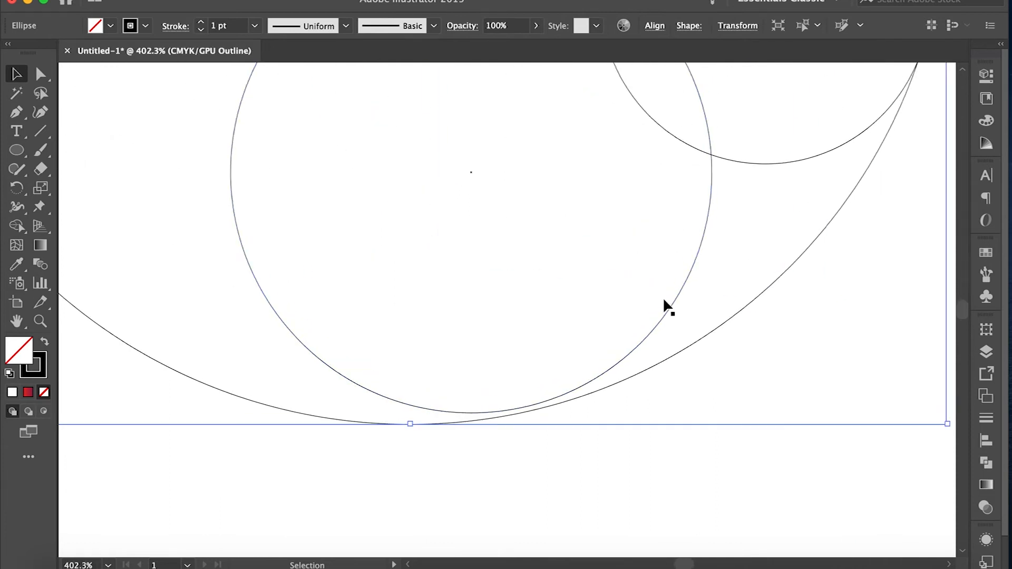
Step: Reposition the large lower circle between the tiny circle and the bottom edge of the big enclosing circle
drag(669, 321, 682, 327)
scroll(598, 215, up, 5)
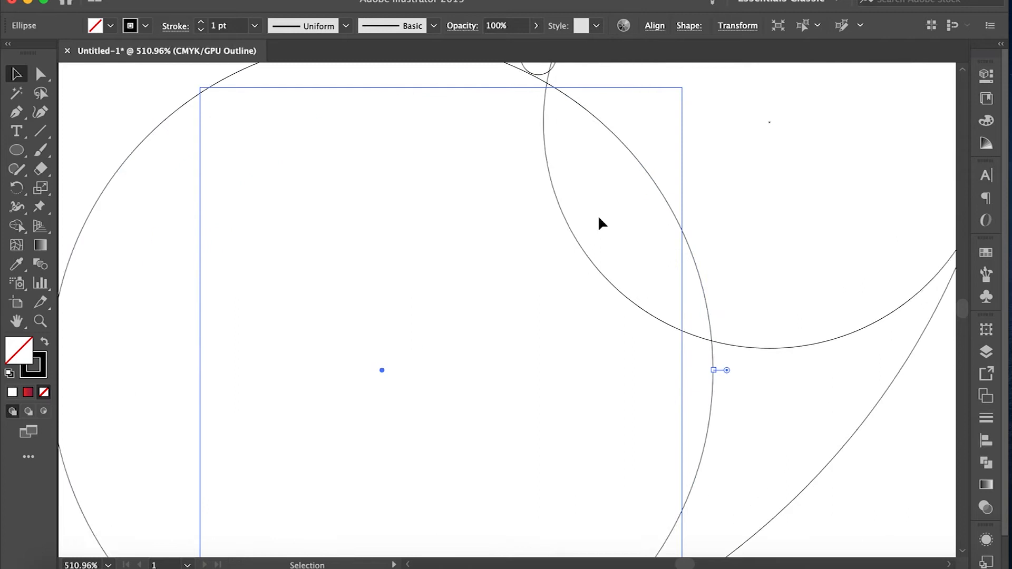
scroll(400, 264, up, 3)
drag(399, 263, 418, 262)
scroll(419, 262, down, 8)
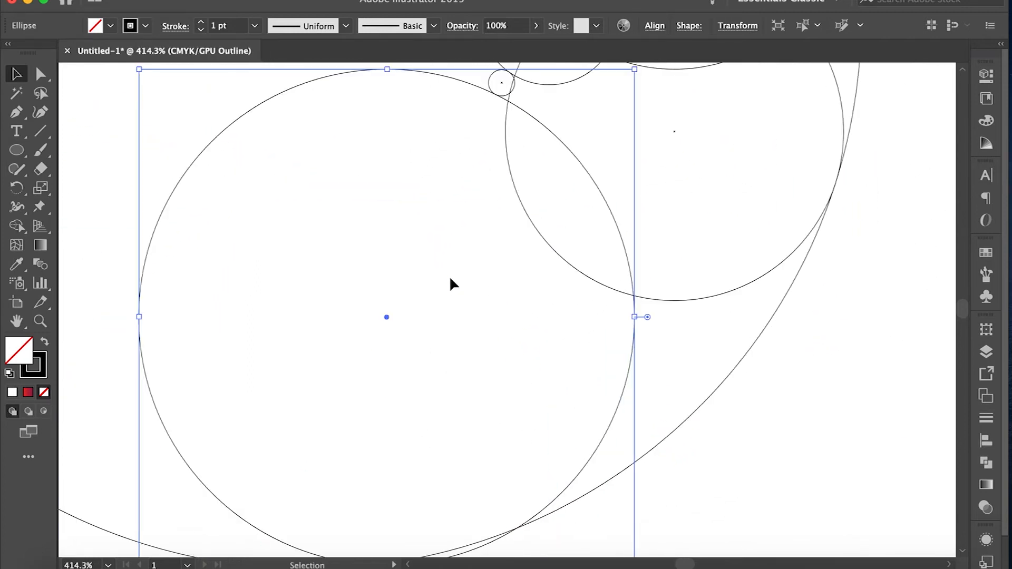
Step: Duplicate the lower right-hand circle and place the copy inside the large lower circle, near its bottom edge
click(676, 315)
scroll(675, 312, up, 5)
scroll(676, 312, right, 2)
Step: Try to merge the regions of all the circles with the Shape Builder tool and a black fill, and undo it
drag(701, 124, 333, 383)
key(ctrl+y)
click(448, 149)
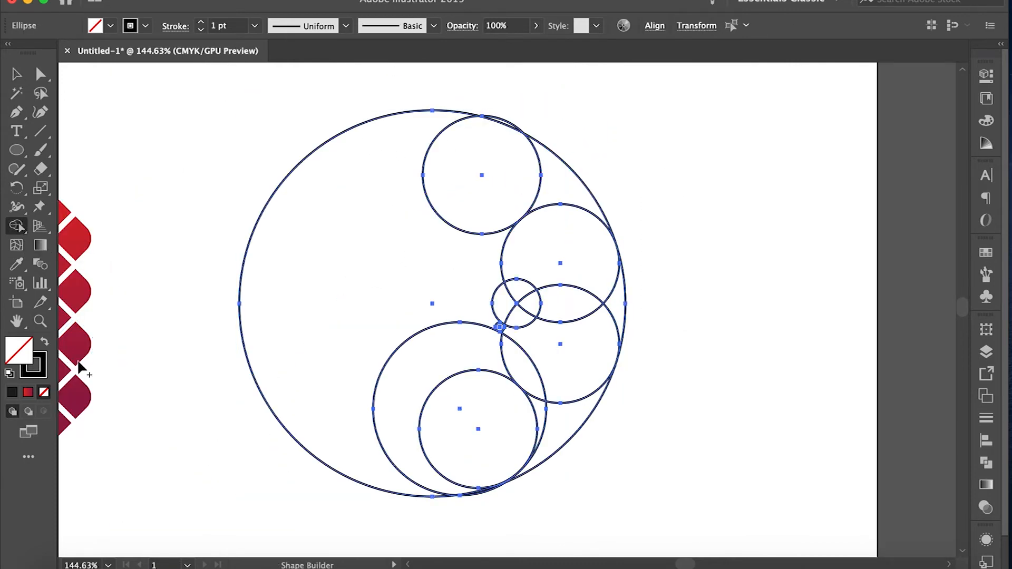
click(44, 341)
mouse_move(557, 173)
mouse_down()
mouse_move(529, 289)
mouse_move(568, 301)
mouse_move(548, 383)
mouse_move(525, 378)
mouse_move(555, 406)
mouse_up()
key(ctrl+z)
key(v)
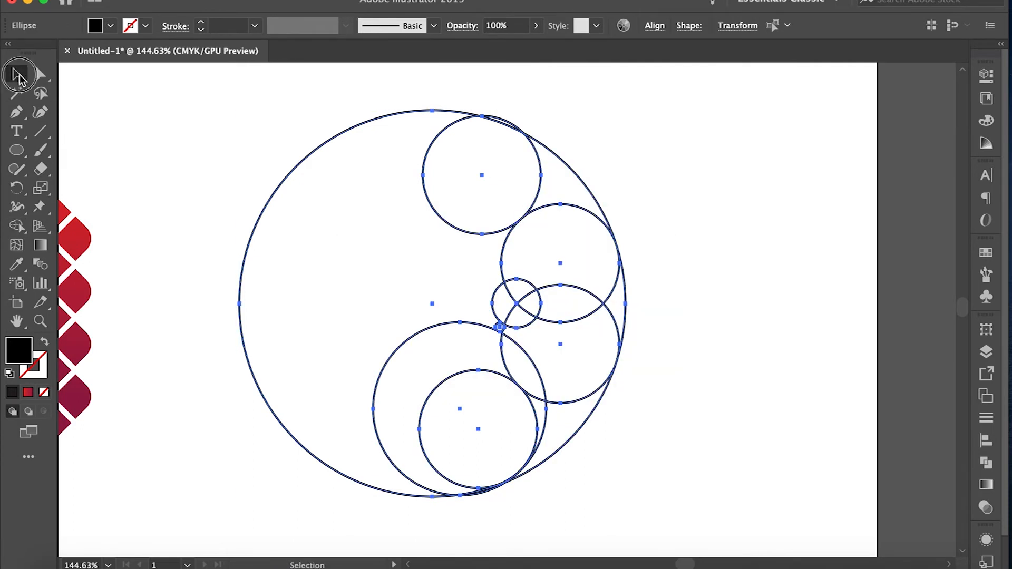
Step: Nudge the smaller lower circle in outline view so it sits tangent to the lower right-hand circle
scroll(503, 418, up, 5)
click(517, 300)
click(564, 350)
click(563, 347)
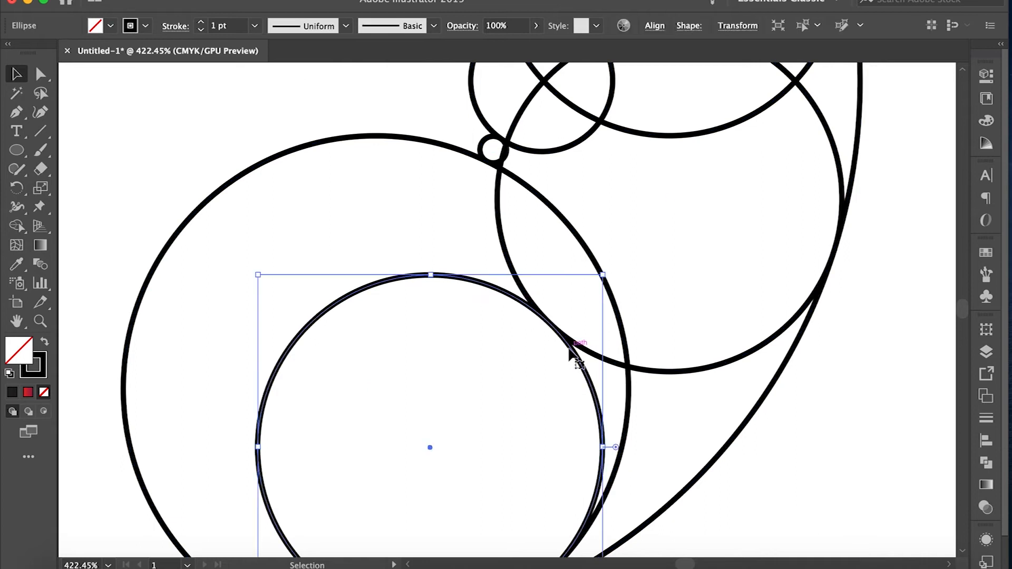
scroll(562, 347, up, 4)
key(ctrl+y)
drag(576, 337, 580, 338)
scroll(580, 338, up, 6)
scroll(580, 338, up, 1)
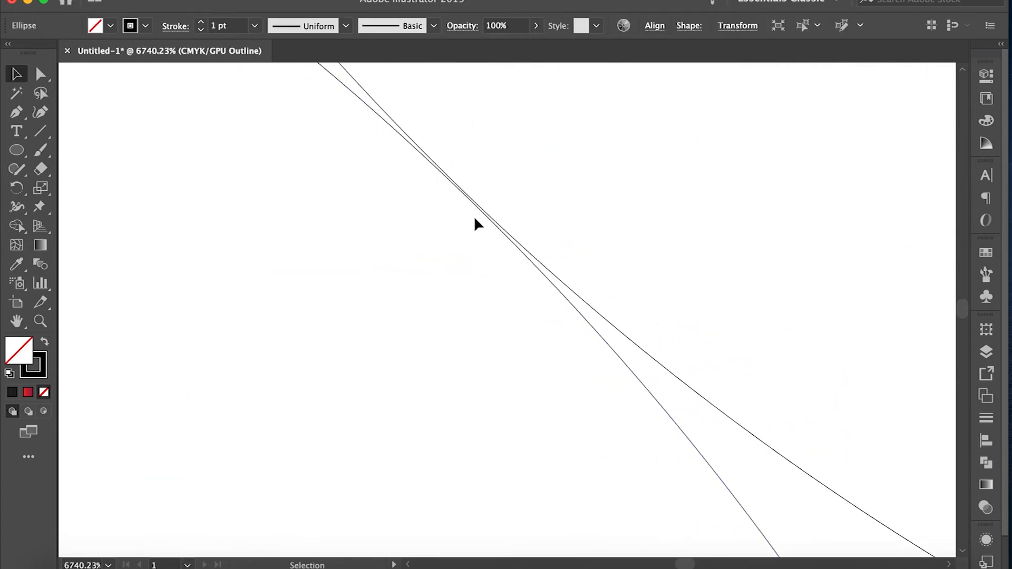
drag(534, 264, 539, 265)
scroll(538, 266, down, 6)
scroll(539, 266, down, 8)
scroll(529, 330, down, 10)
scroll(579, 332, up, 3)
scroll(576, 327, down, 2)
scroll(758, 156, up, 1)
Step: Merge the regions along the right side of the circles into one black-filled shape with the Shape Builder
drag(758, 158, 407, 436)
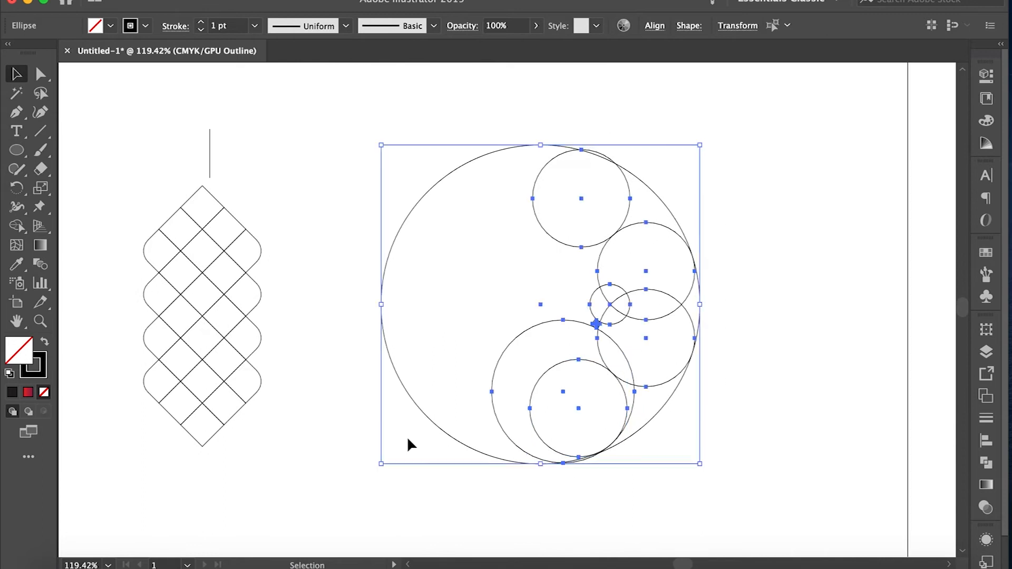
key(super+y)
scroll(408, 436, right, 5)
click(18, 227)
key(shift+x)
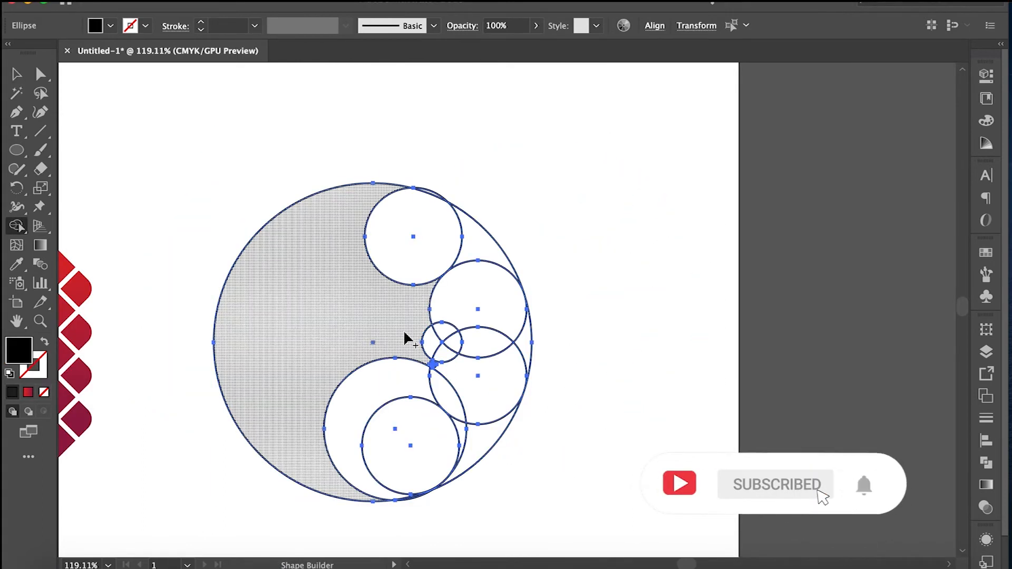
mouse_move(474, 239)
mouse_down()
mouse_move(445, 326)
mouse_move(487, 351)
mouse_move(436, 372)
mouse_up()
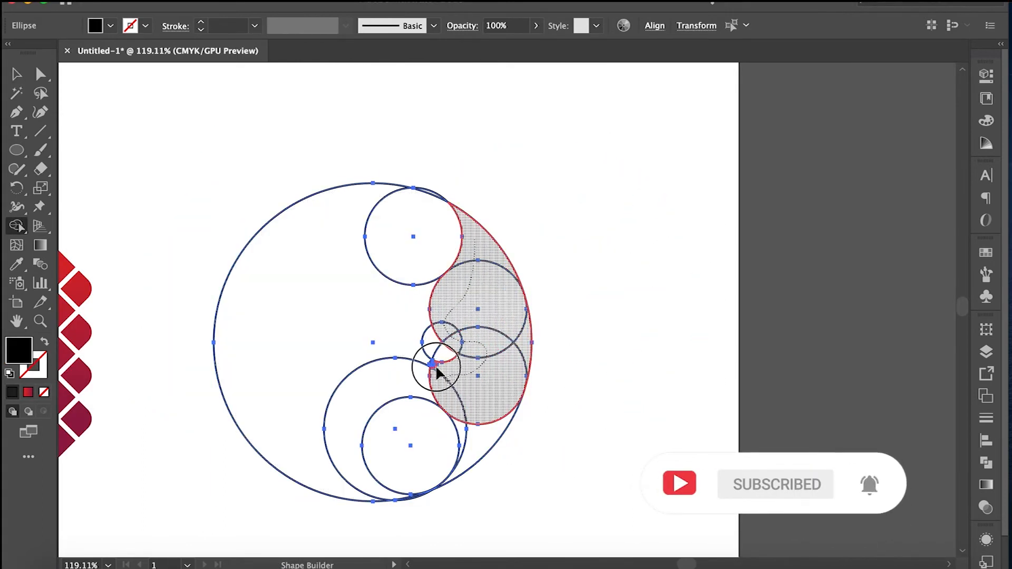
drag(469, 420, 465, 437)
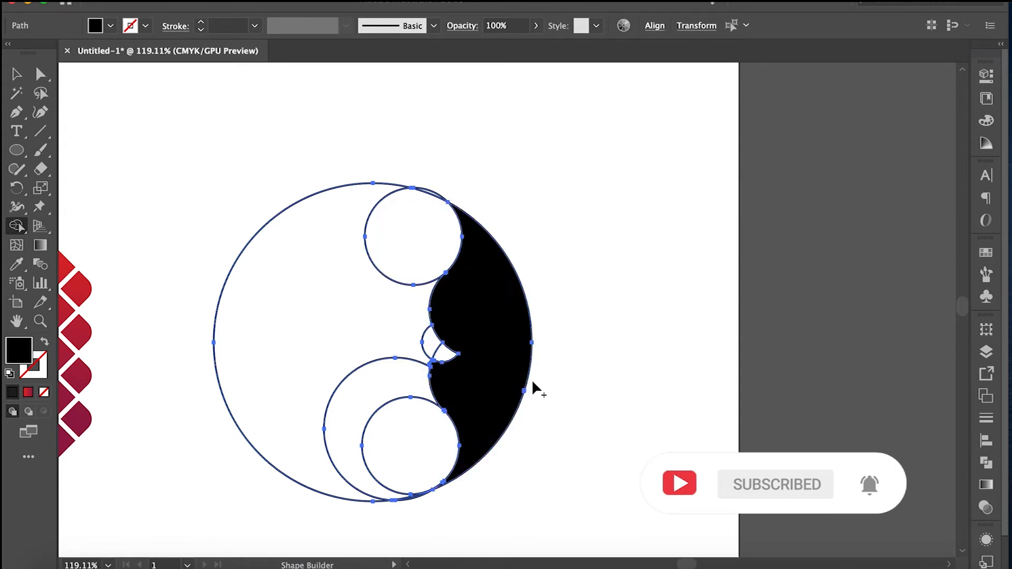
Step: Move the merged black shape out of the circles to the empty area beyond the small red swatch
click(26, 79)
click(484, 200)
click(506, 316)
scroll(501, 306, left, 10)
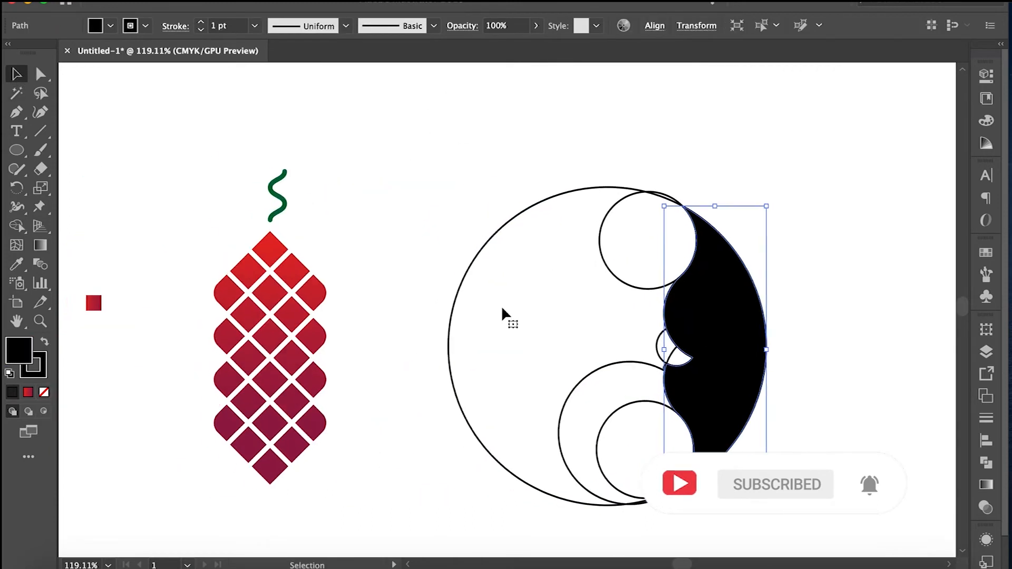
scroll(501, 306, left, 3)
drag(542, 300, 394, 300)
Step: Enlarge the red gradient swatch, place it beside the black shape, and duplicate it into a vertical column of four squares
click(179, 253)
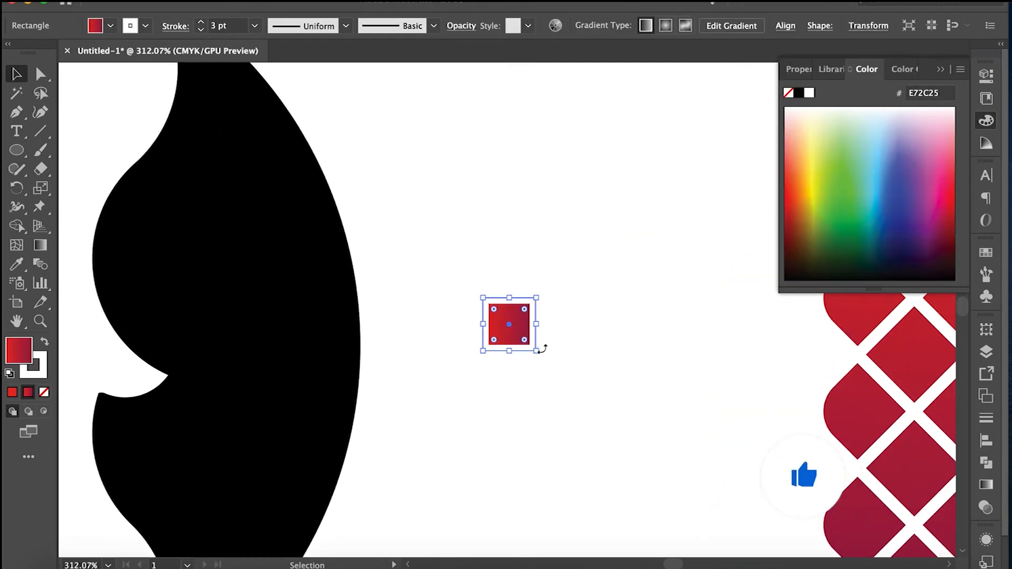
drag(542, 346, 583, 400)
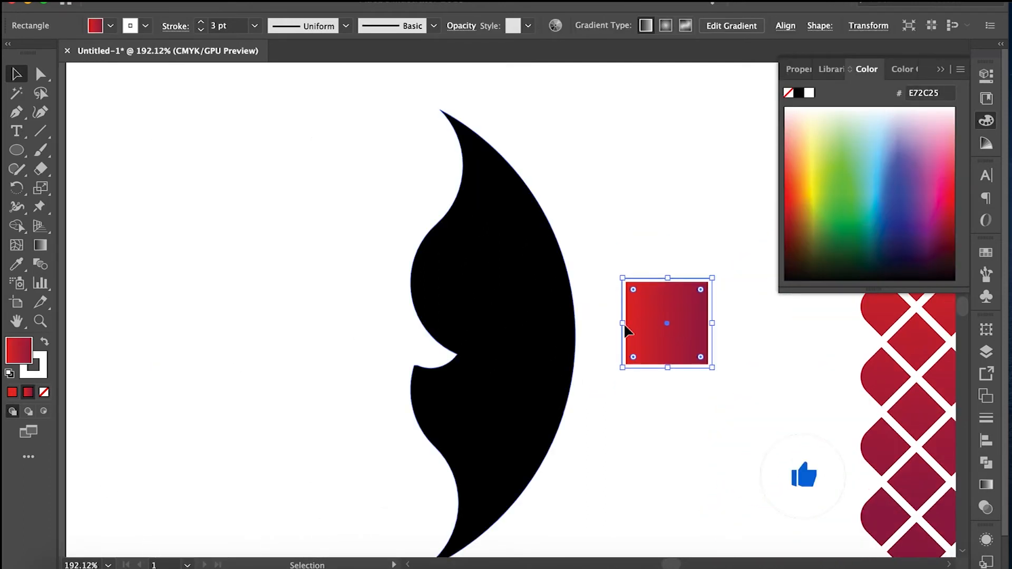
drag(628, 332, 181, 286)
drag(181, 286, 197, 484)
click(228, 343)
scroll(199, 398, down, 3)
click(242, 441)
Step: Fill the second swatch with solid green 1EB24B and copy that fill onto the two swatches below it
click(203, 333)
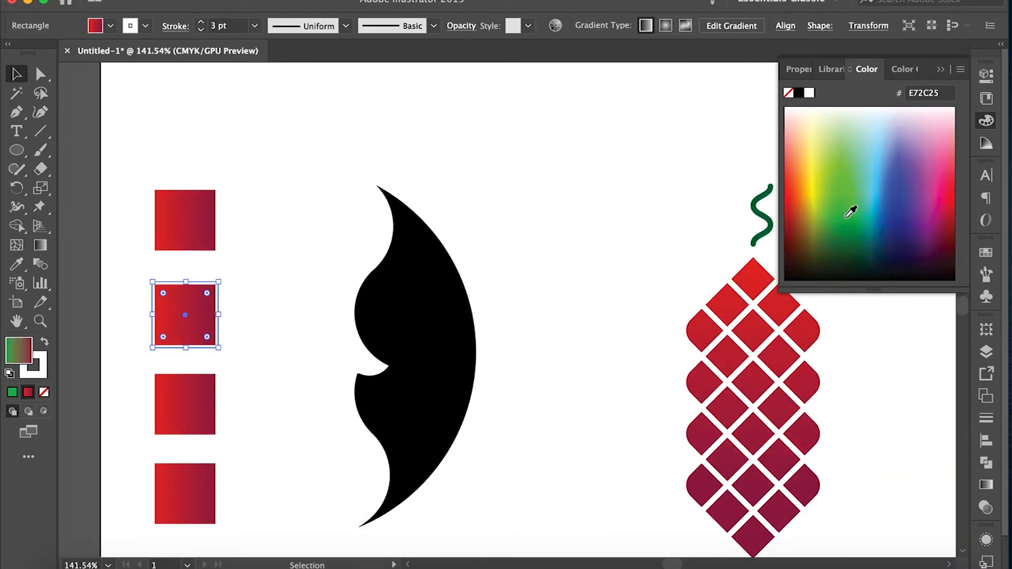
click(851, 211)
click(12, 392)
click(184, 404)
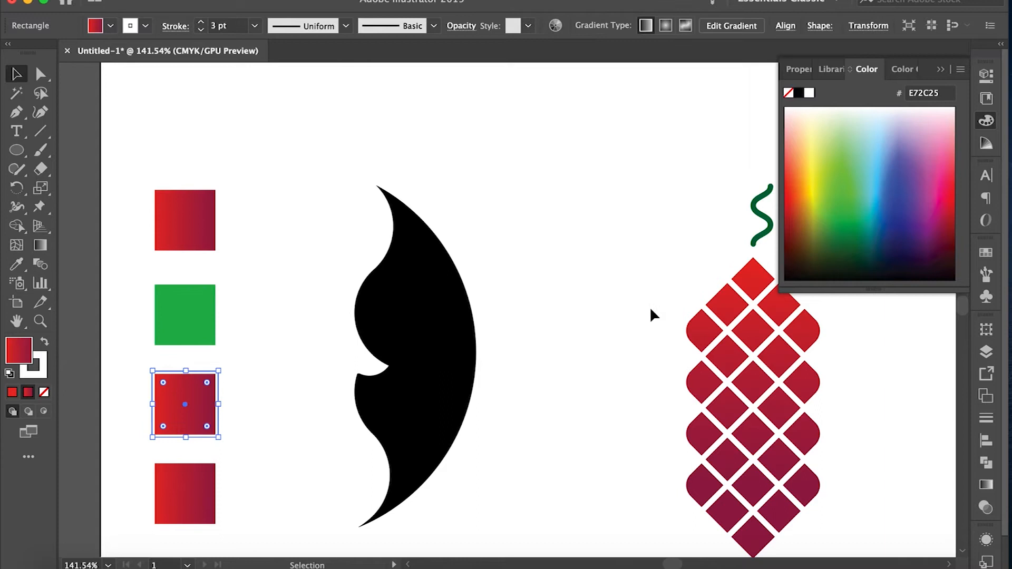
key(i)
click(184, 316)
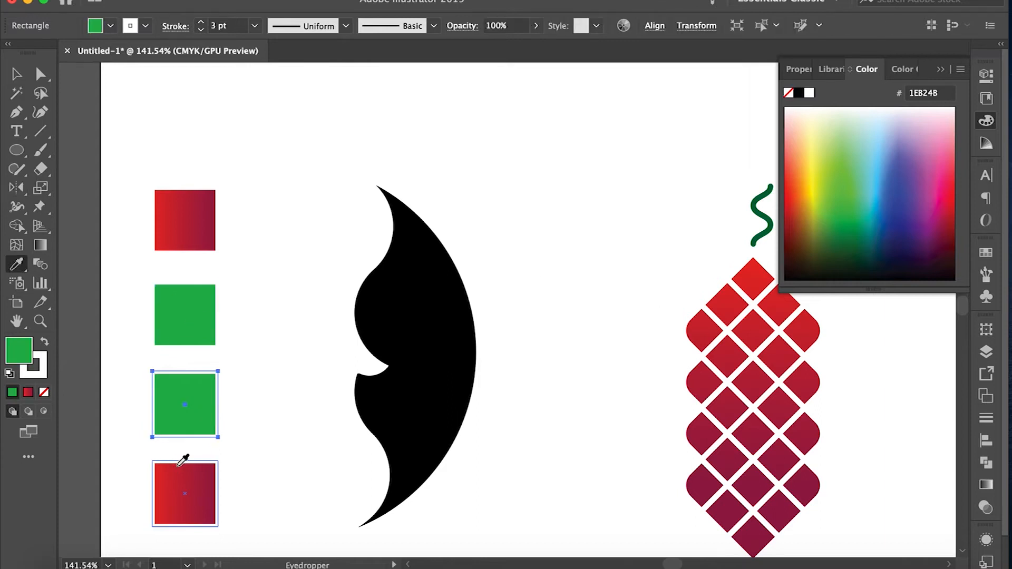
super+click(184, 493)
Step: Remove the stroke from the three green swatches
click(188, 401)
key(v)
shift+click(196, 294)
shift+click(185, 403)
click(43, 391)
click(421, 369)
Step: Set the middle green swatch's fill to the darker green 198C37
click(184, 403)
click(984, 139)
click(987, 122)
click(987, 124)
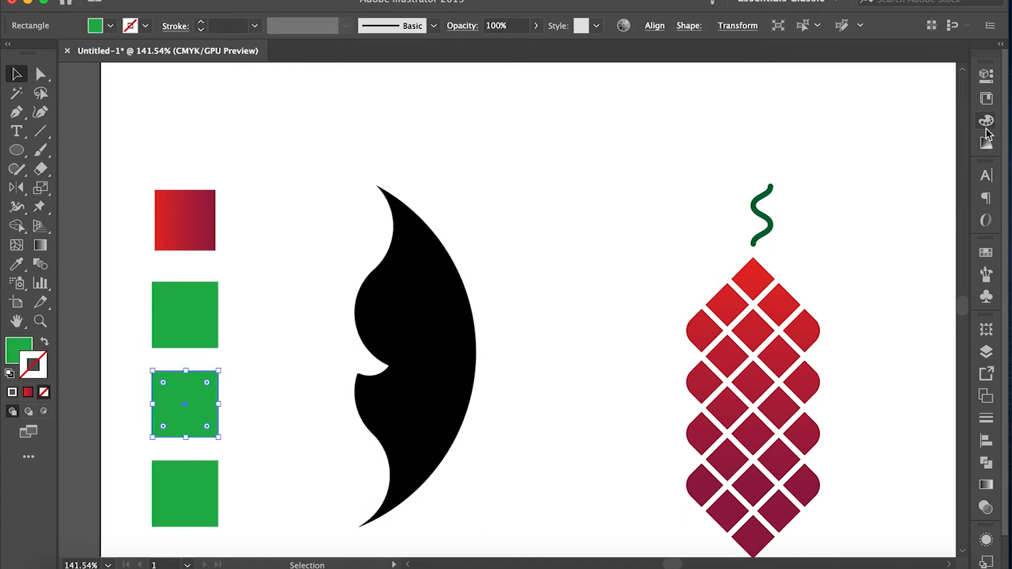
double_click(23, 345)
click(779, 278)
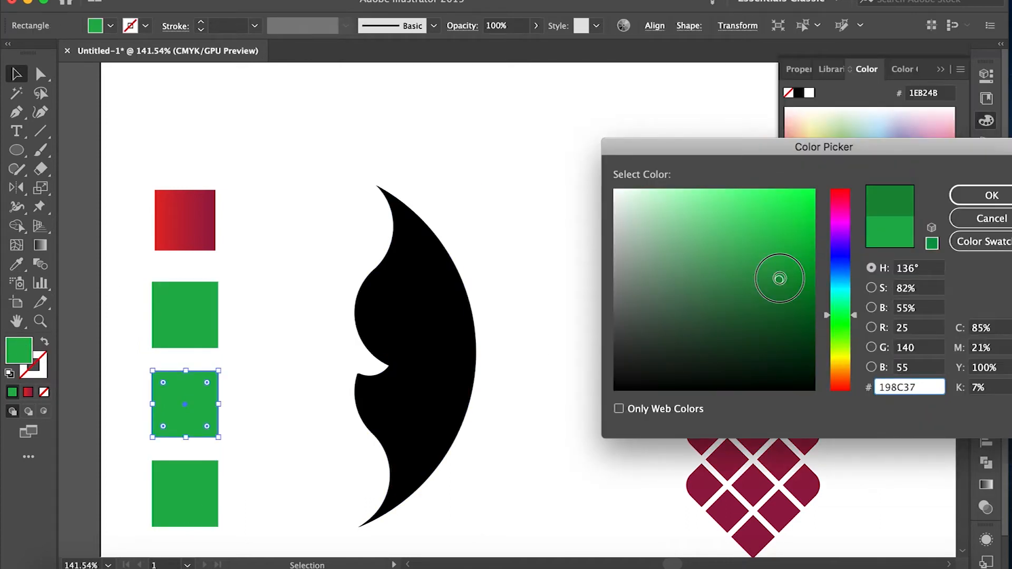
click(983, 198)
Step: Sample the darker green onto the bottom swatch and deepen its fill to 177235
click(213, 480)
key(i)
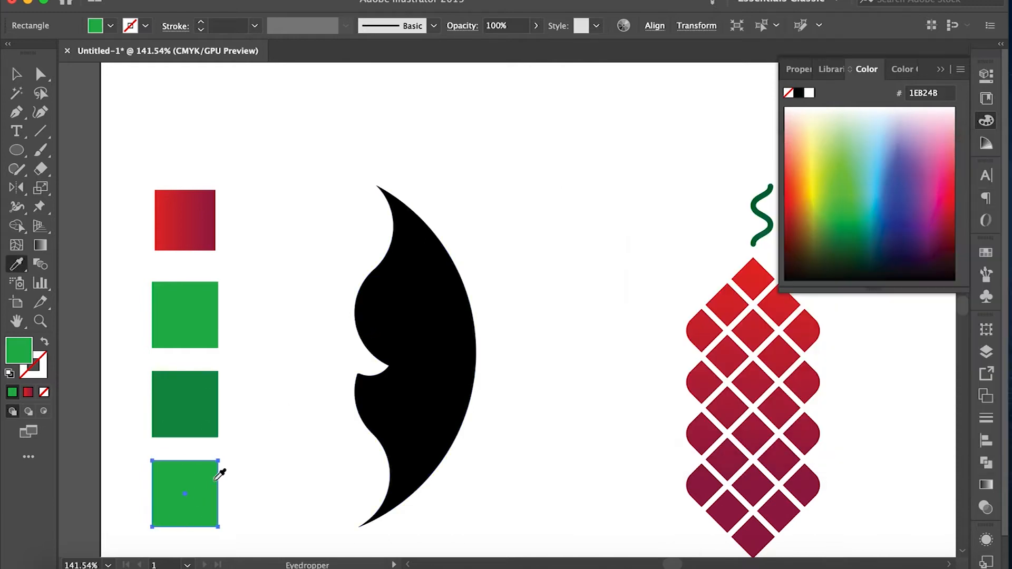
click(185, 424)
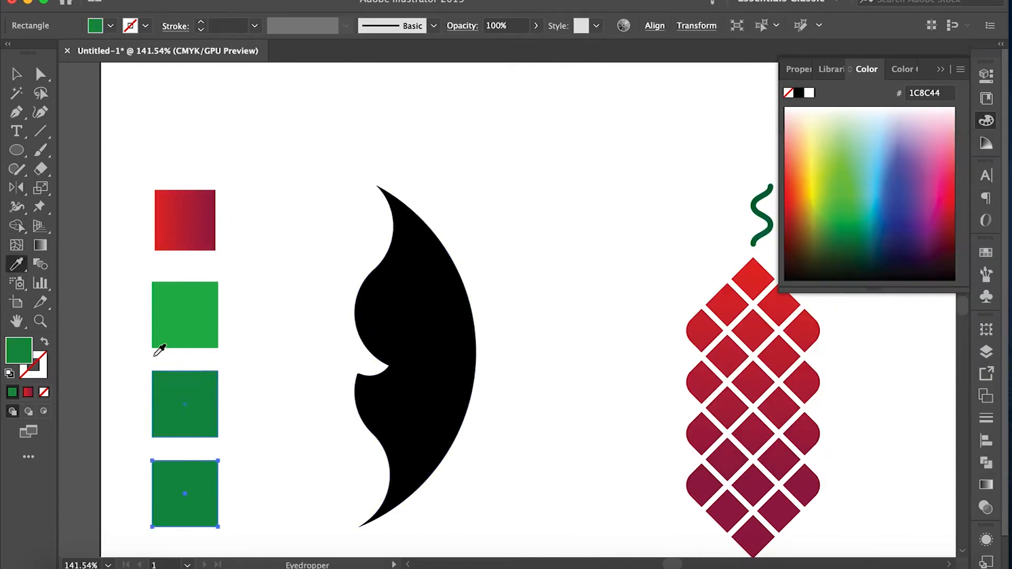
key(v)
double_click(19, 349)
drag(775, 293, 775, 301)
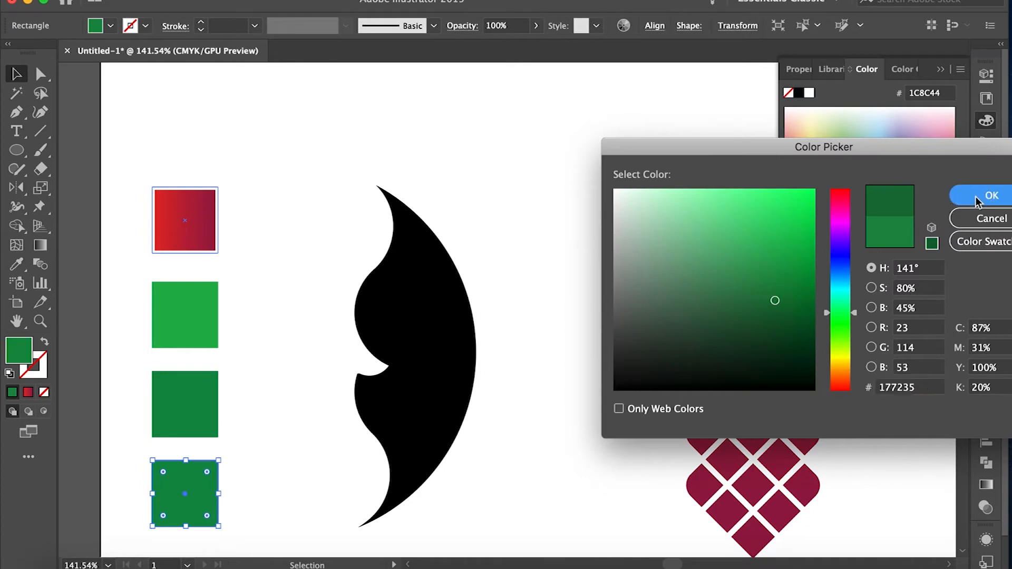
click(978, 199)
Step: Duplicate the red gradient swatch above itself and fill the lower one with the light green sampled from the swatch below
drag(198, 231, 198, 142)
key(super+z)
alt+drag(193, 190, 193, 110)
click(185, 220)
key(i)
click(184, 315)
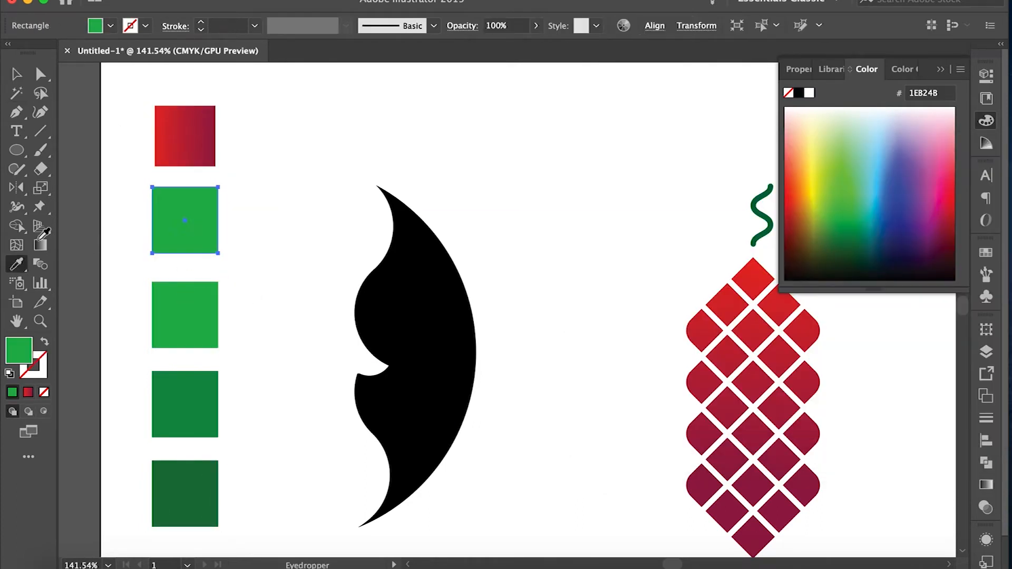
Step: Brighten the top green swatch's fill to 2DE858
double_click(19, 349)
drag(777, 238, 777, 208)
click(990, 197)
double_click(30, 361)
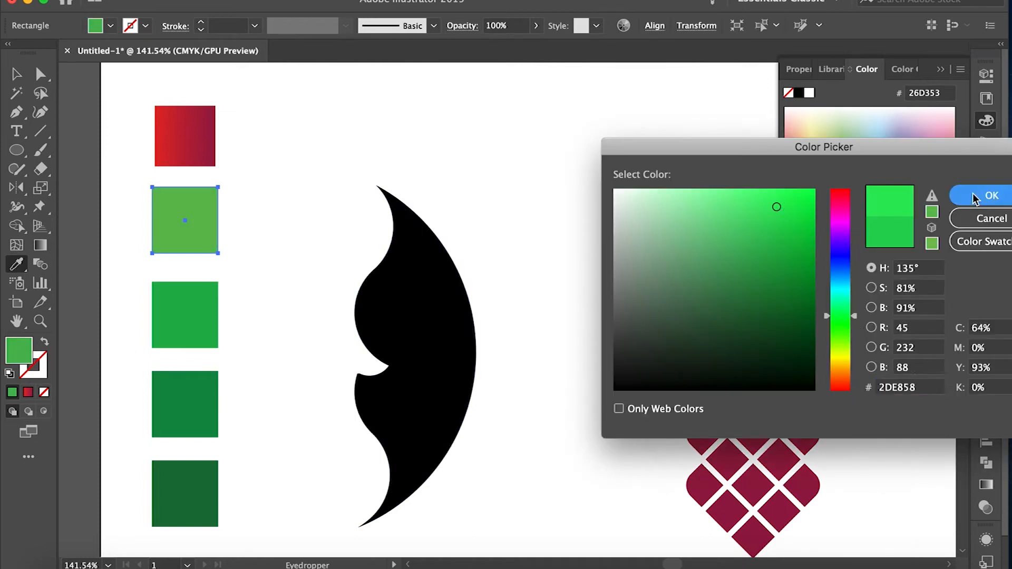
click(985, 194)
Step: Fill the black shape with green 1EB24B sampled from the second green swatch
click(20, 79)
click(464, 311)
key(i)
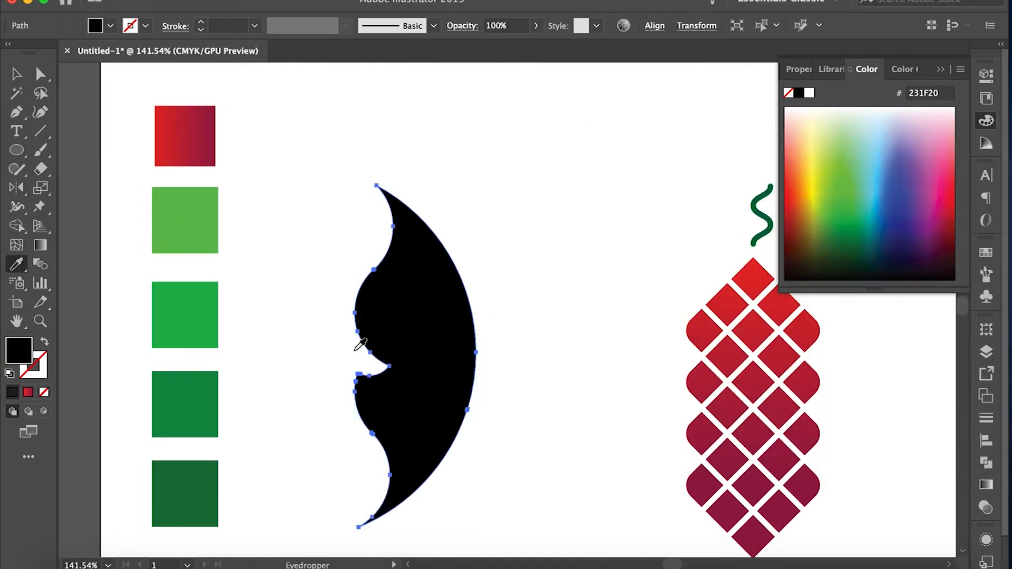
click(197, 324)
key(v)
Step: Remove the extra anchor on the lower side of the leaf's notch and reshape that edge into a smooth curve
scroll(360, 284, down, 3)
key(a)
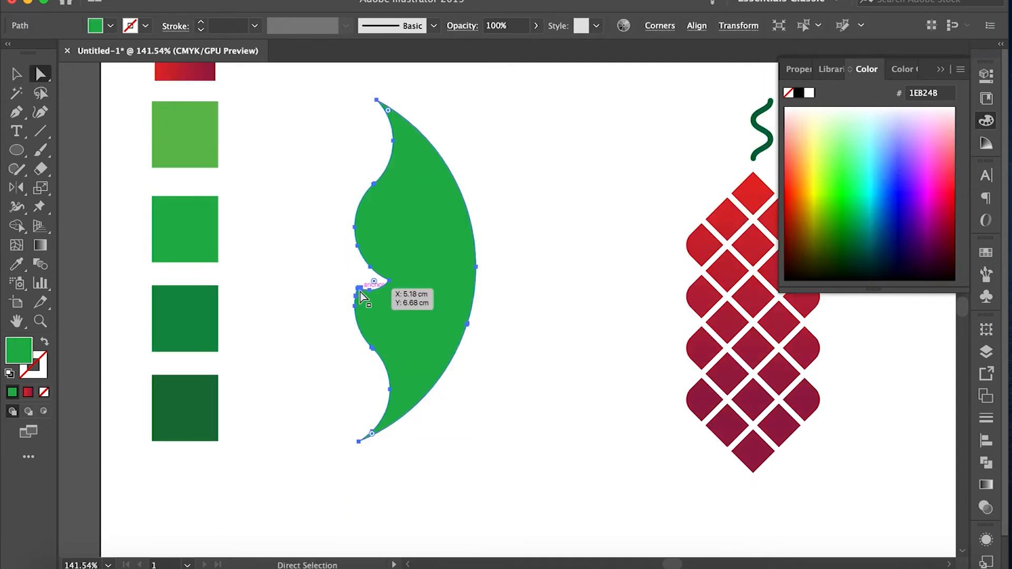
click(361, 293)
scroll(362, 295, up, 5)
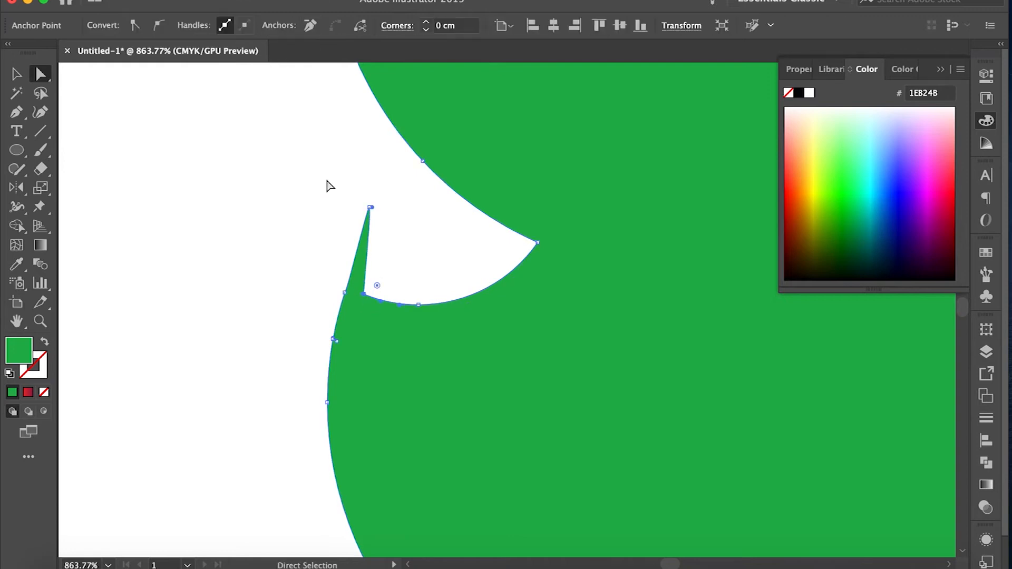
click(311, 26)
drag(423, 307, 464, 257)
drag(477, 293, 482, 291)
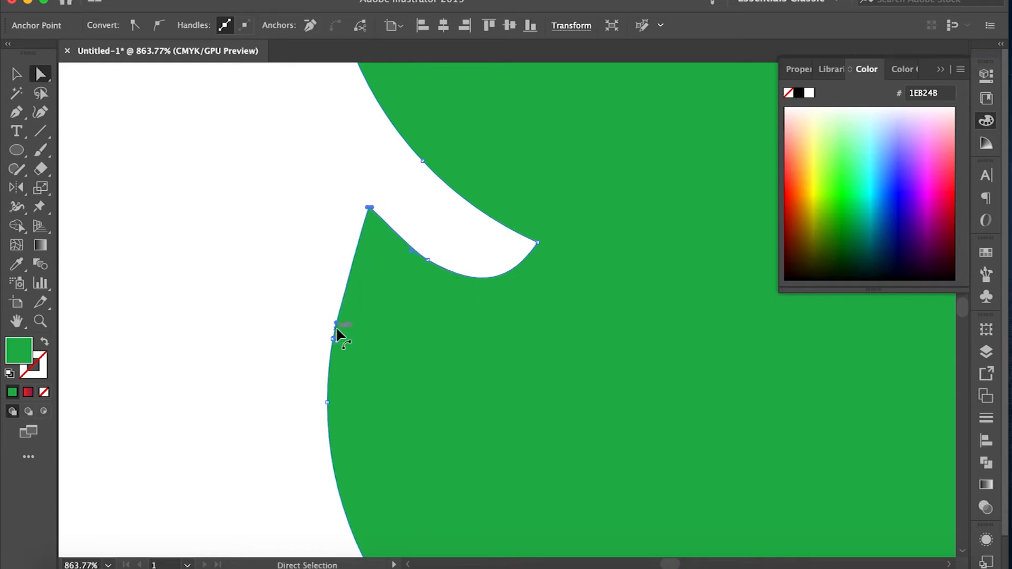
Step: Clean up the overlapping anchors at the pointed tip below the notch so it forms one sharp corner
click(310, 26)
key(super+z)
scroll(372, 208, up, 5)
scroll(372, 208, up, 5)
drag(372, 209, 389, 265)
scroll(403, 254, down, 8)
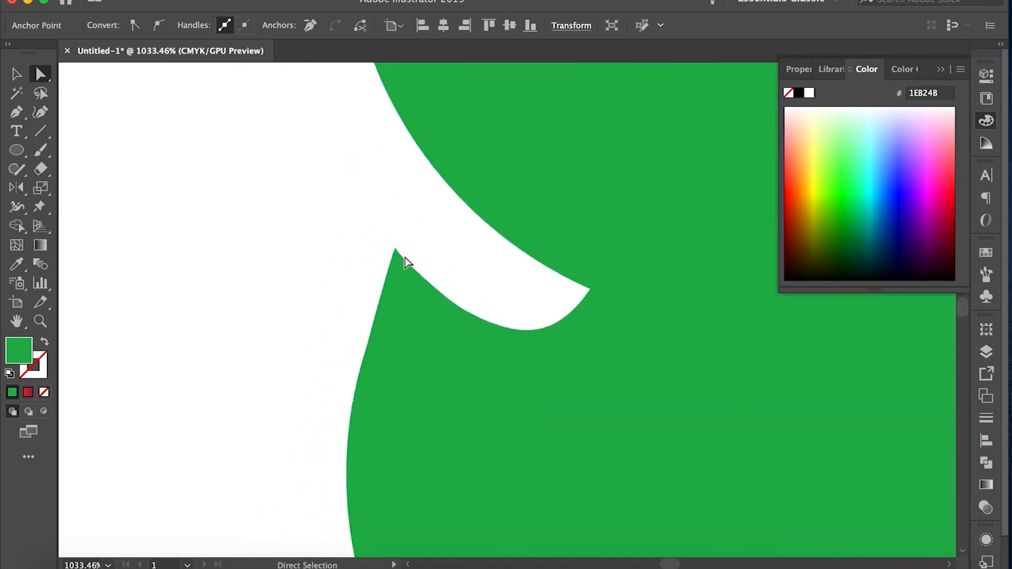
Step: Remove the redundant anchors on the leaf's outer edge below the pointed tip and smooth the remaining curve
scroll(372, 324, up, 4)
mouse_move(334, 505)
mouse_down()
mouse_move(318, 486)
mouse_move(341, 508)
mouse_up()
click(331, 492)
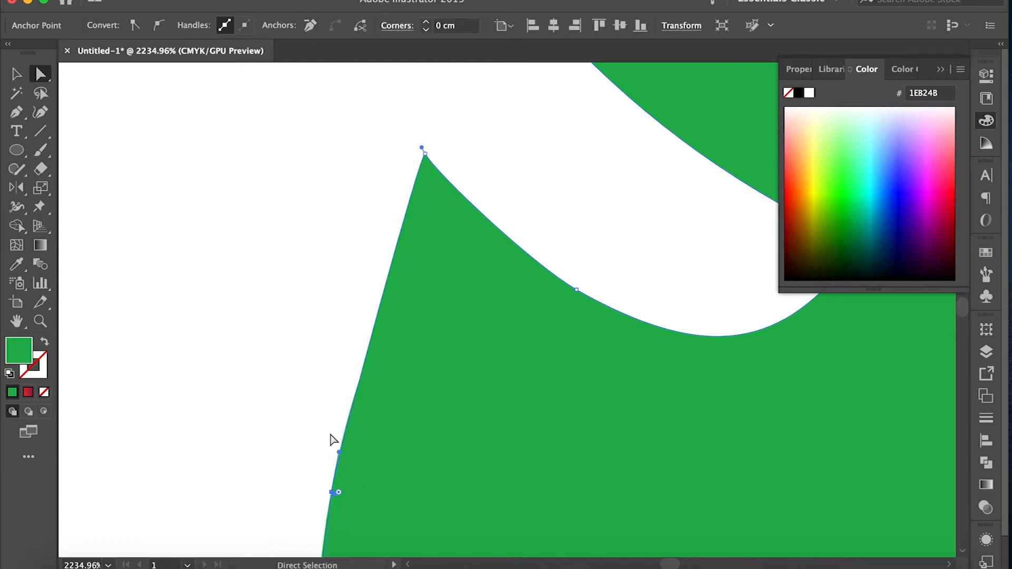
click(316, 30)
scroll(373, 433, down, 3)
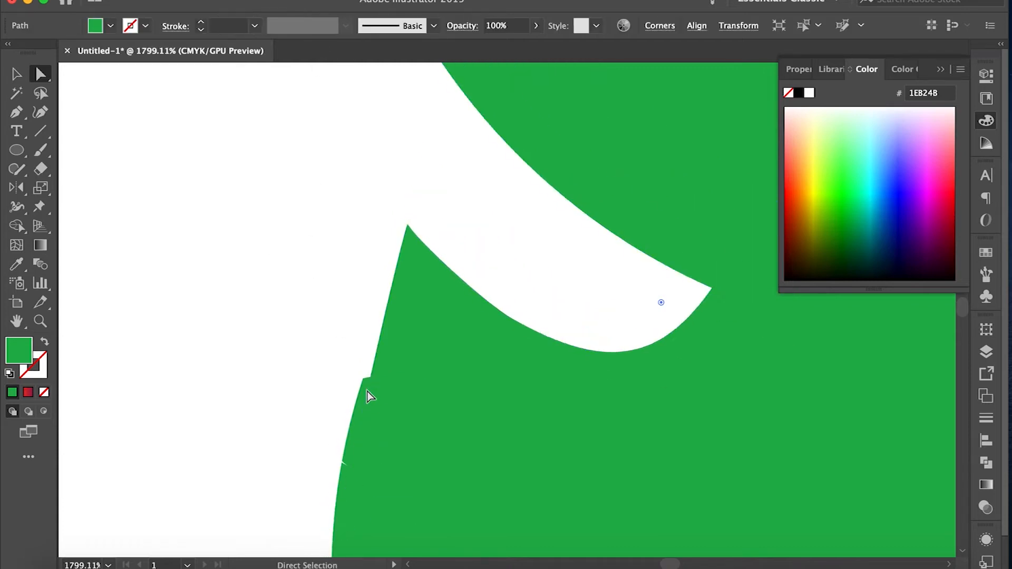
drag(350, 441, 336, 355)
click(335, 338)
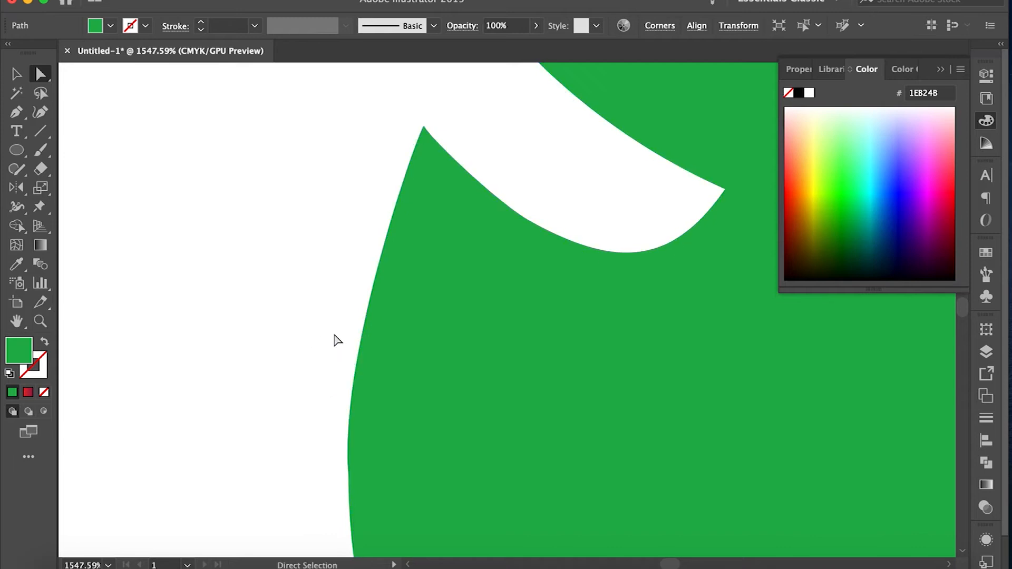
scroll(341, 333, down, 10)
click(422, 348)
scroll(422, 348, up, 2)
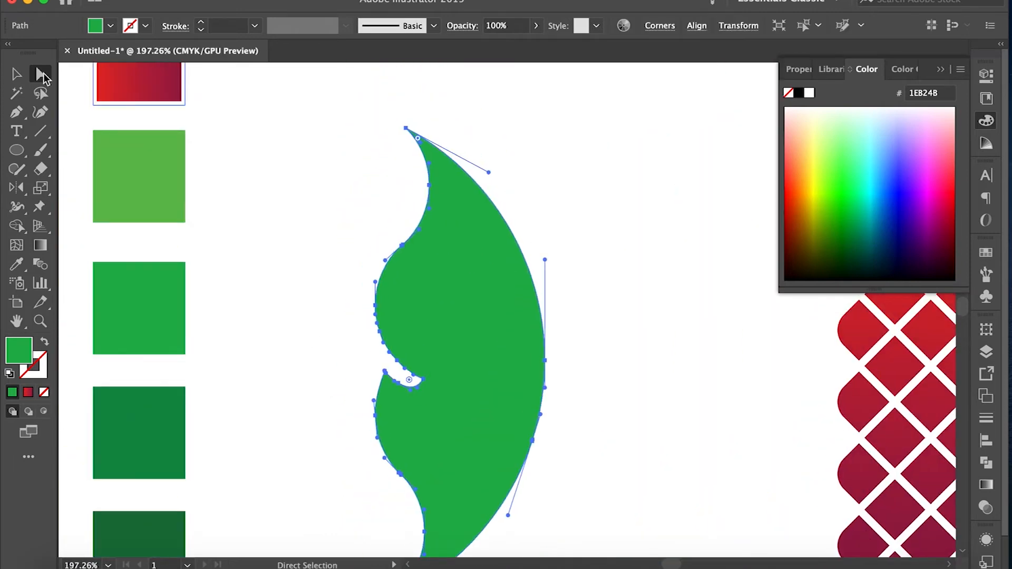
Step: Draw an S-shaped Pen path across the green leaf, from above the upper lobe to beyond its lower right edge
click(19, 74)
click(630, 330)
scroll(603, 326, down, 2)
scroll(603, 328, up, 1)
click(534, 299)
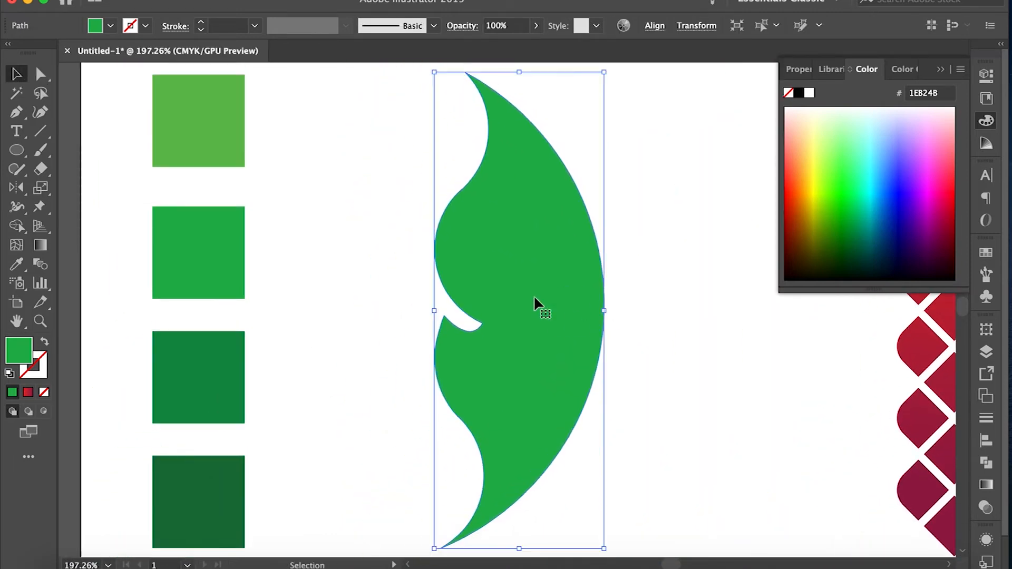
click(16, 110)
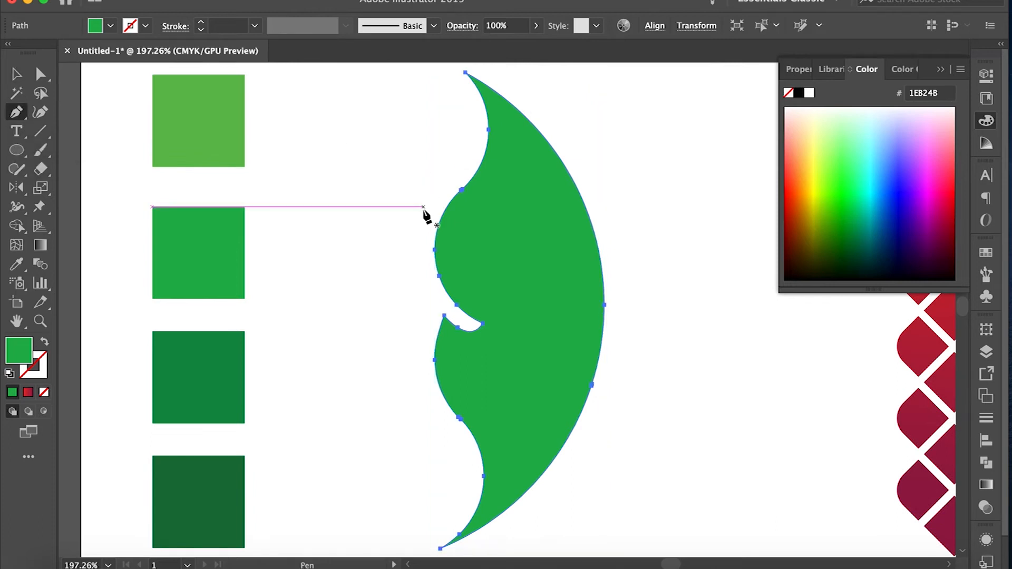
drag(453, 177, 454, 187)
drag(544, 303, 615, 338)
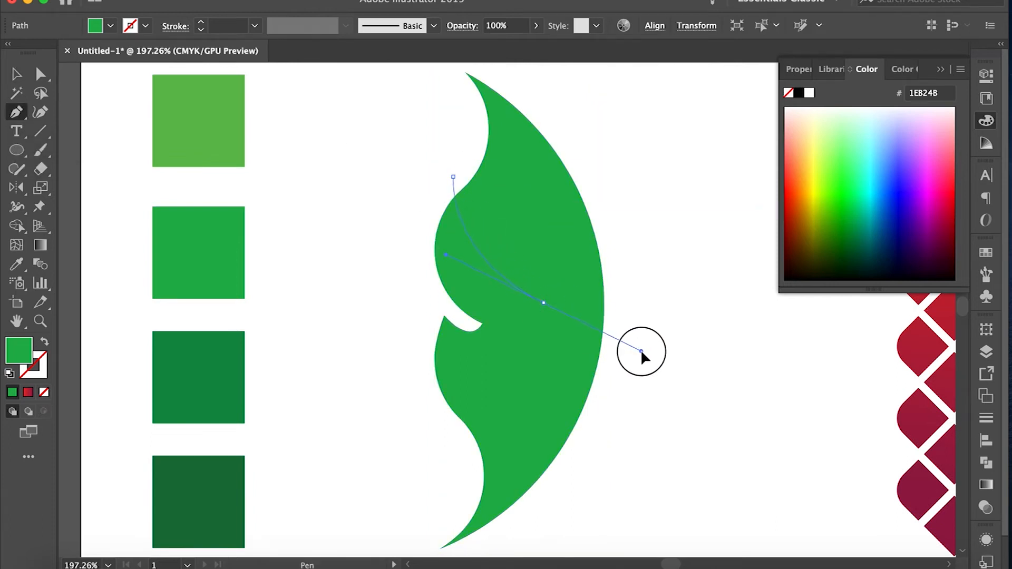
click(586, 502)
Step: Continue the Pen path with straight segments outside the leaf so that it encloses the leaf's upper part
click(699, 253)
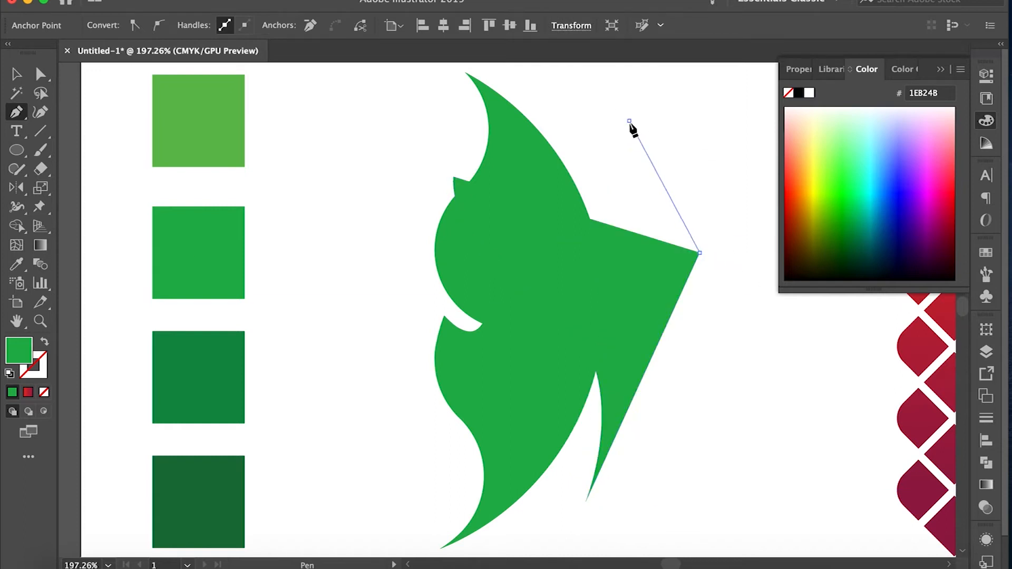
click(629, 121)
scroll(580, 105, up, 4)
click(488, 90)
click(421, 90)
click(420, 164)
Step: Split the leaf along the S-shaped curve with the Shape Builder and delete the excess area outside the leaf
click(14, 75)
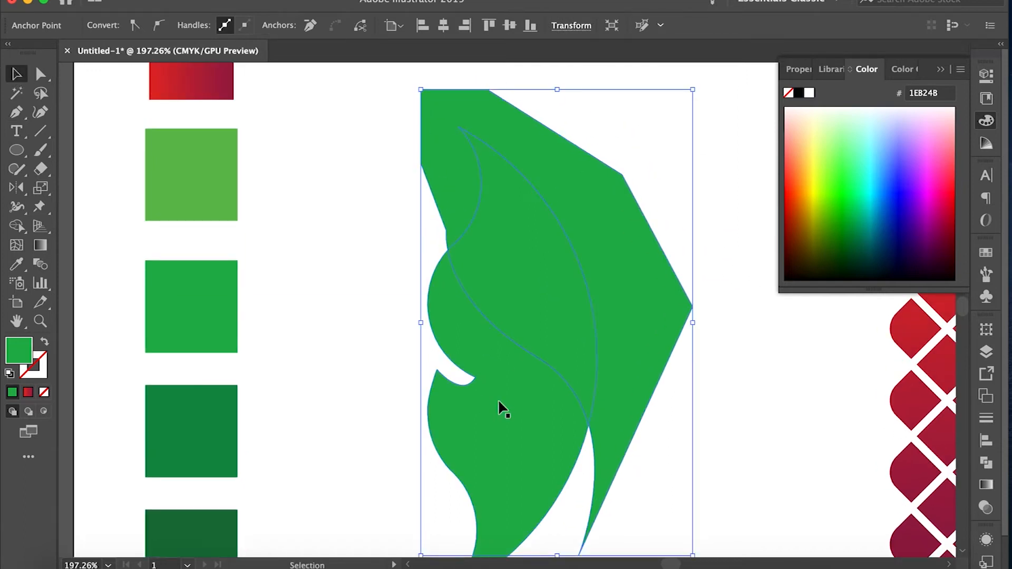
click(18, 227)
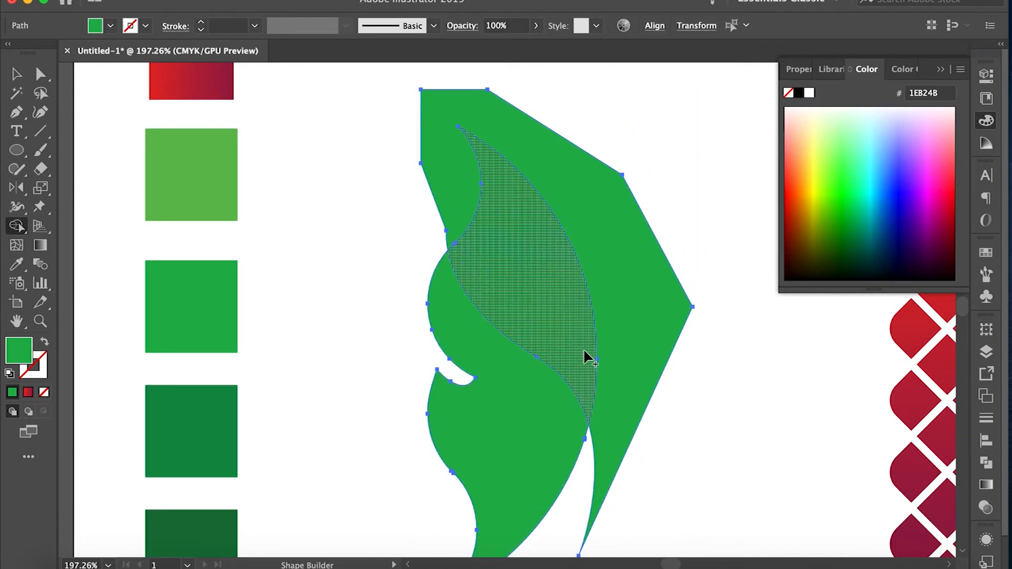
alt+click(639, 325)
click(20, 74)
key(i)
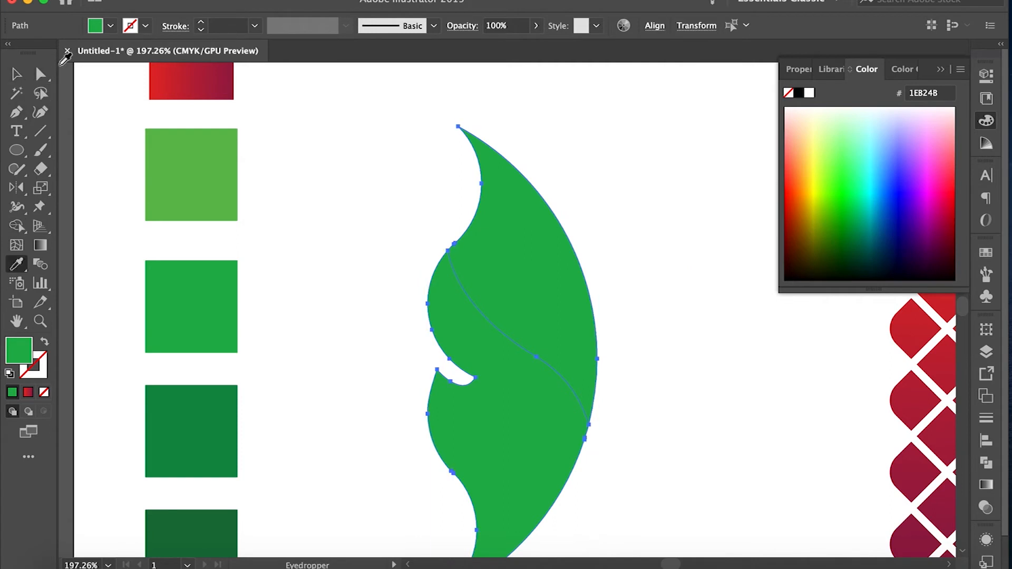
Step: Fill the leaf's upper section with the light green 65BC50 sampled from the matching swatch
click(193, 182)
key(ctrl+z)
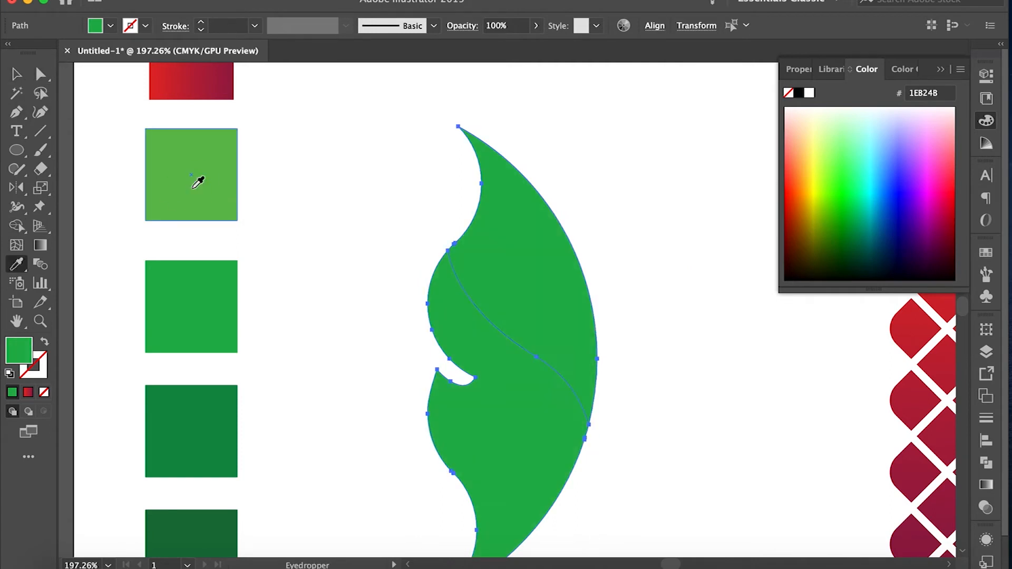
key(v)
click(557, 288)
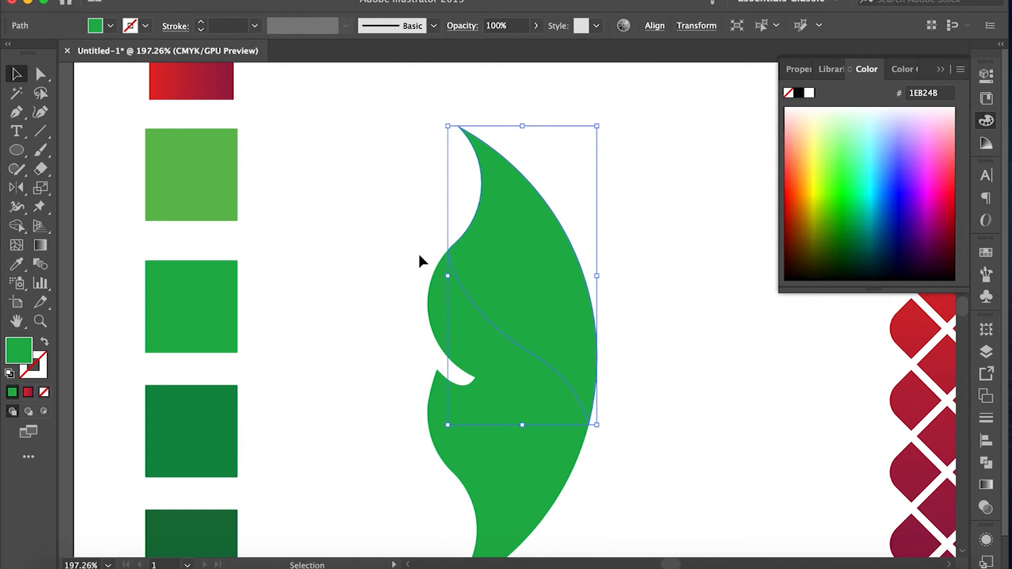
key(i)
click(210, 165)
key(v)
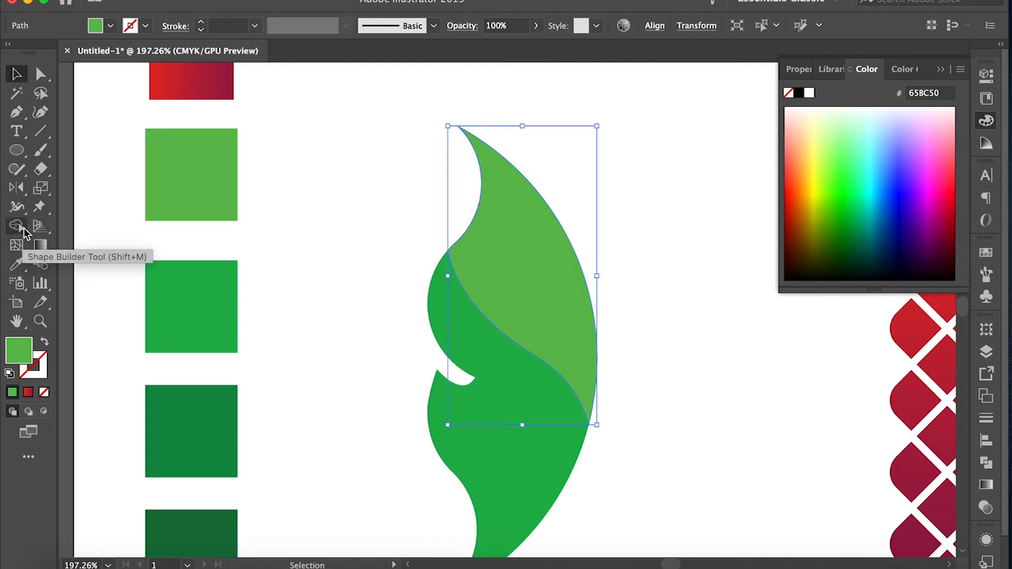
Step: Draw a curved Pen path from the leaf's white notch across the lower green area to beyond its outer edge
click(16, 112)
click(465, 376)
drag(532, 412, 546, 454)
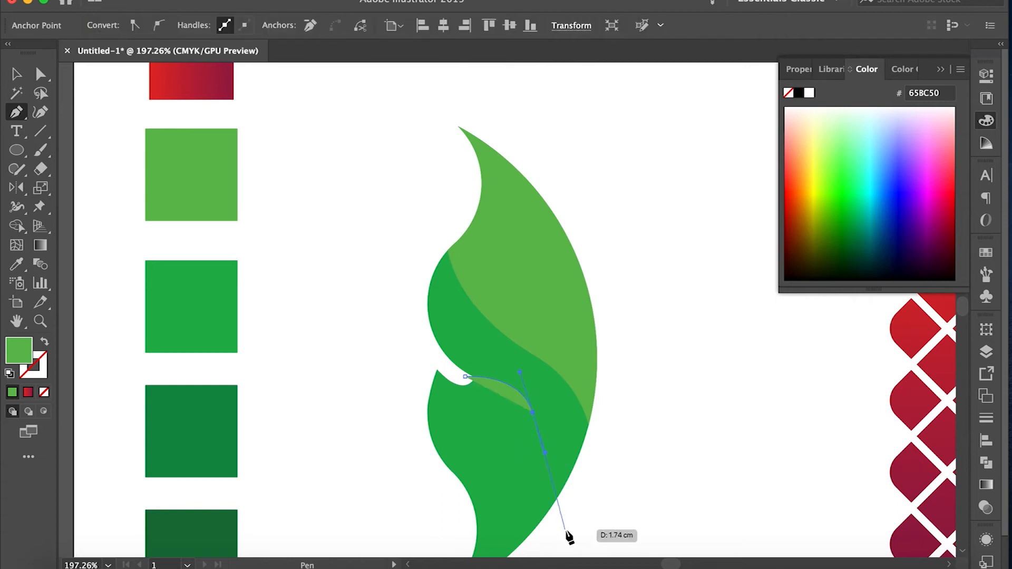
drag(620, 523, 621, 522)
Step: Continue the Pen path with straight segments outside the leaf, around the tip and back towards the notch, enclosing the upper part
click(655, 364)
click(612, 220)
click(556, 118)
click(465, 94)
click(400, 113)
click(385, 205)
click(402, 297)
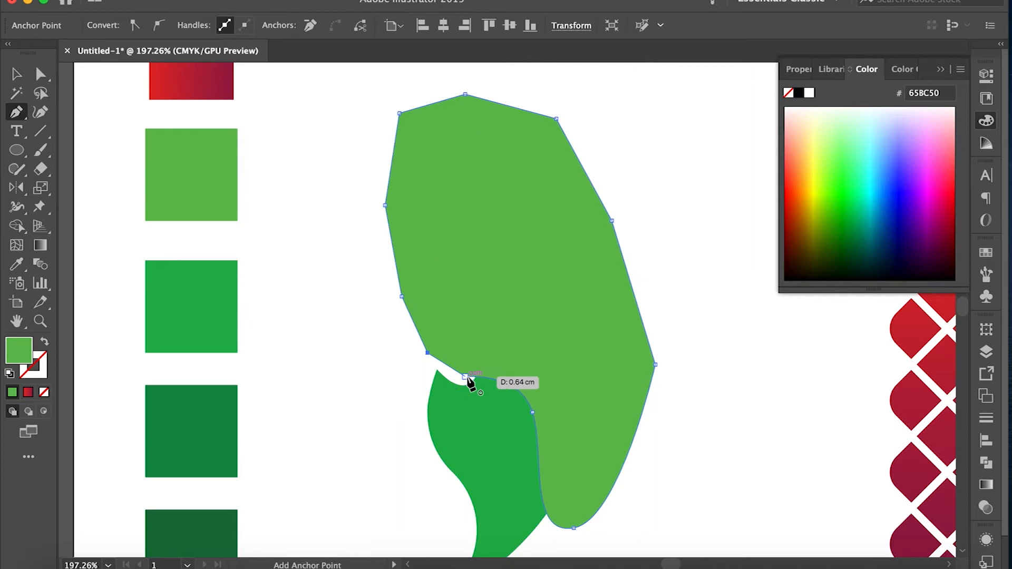
Step: Divide the leaf along the new curve with the Shape Builder and delete the excess area outside the leaf
click(21, 74)
click(355, 288)
key(super+a)
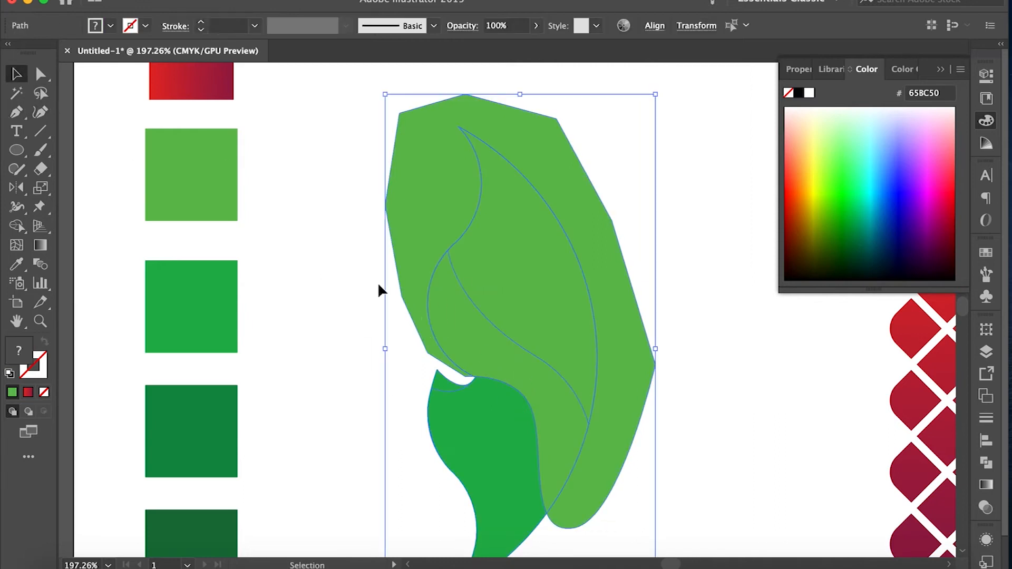
click(17, 226)
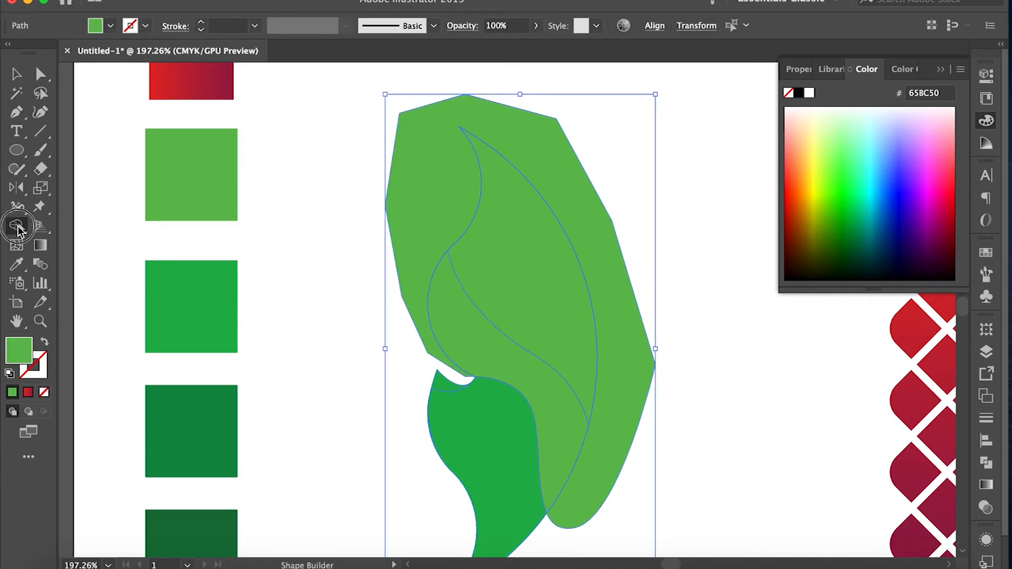
alt+click(603, 438)
key(v)
Step: Fill the new shape behind the light green section with the medium green 1EB24B from the swatch
click(522, 297)
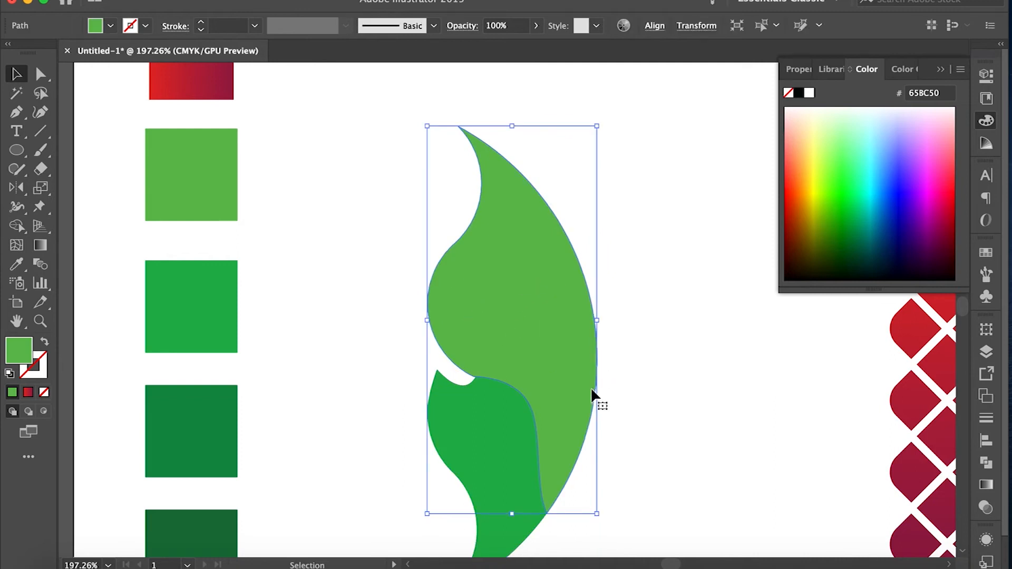
key(i)
click(191, 304)
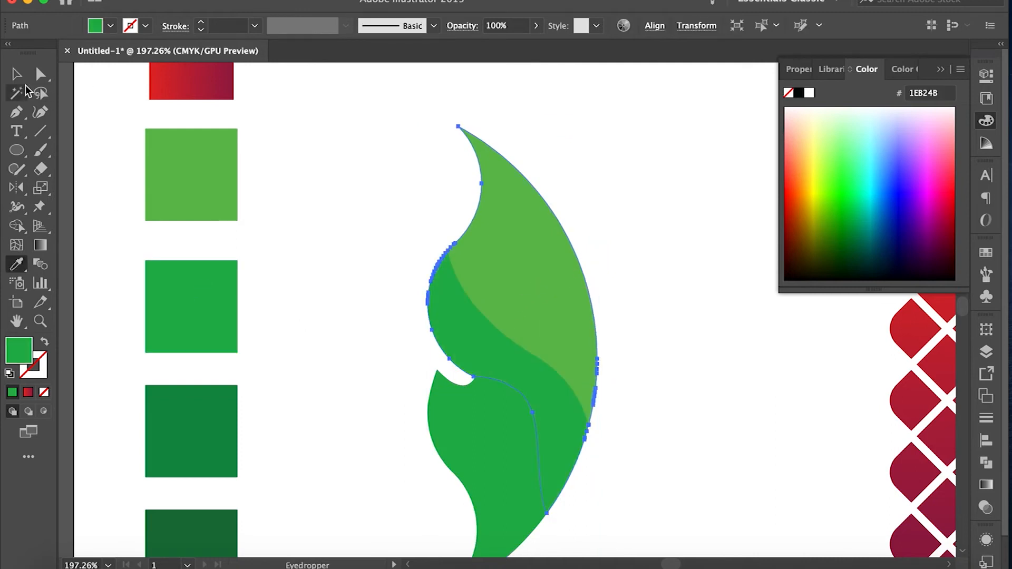
Step: Fill the leaf's lower section with the dark green 1C8C44 from the swatch and deselect it
key(v)
click(446, 369)
click(508, 468)
key(i)
click(194, 403)
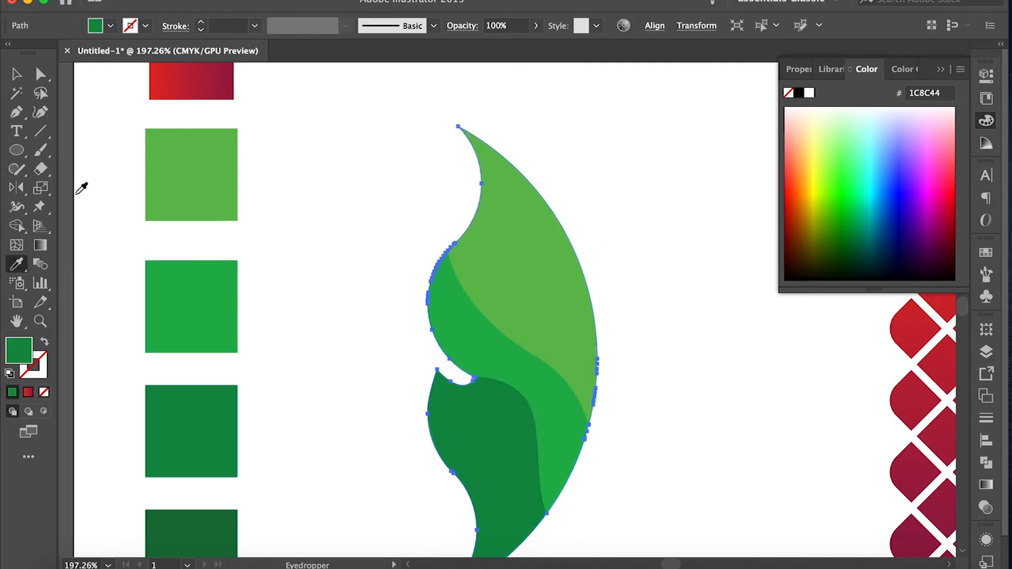
key(v)
click(347, 236)
Step: Reshape the boundary curve between the medium and dark green sections so that it bends more smoothly
scroll(347, 237, down, 2)
scroll(347, 236, left, 1)
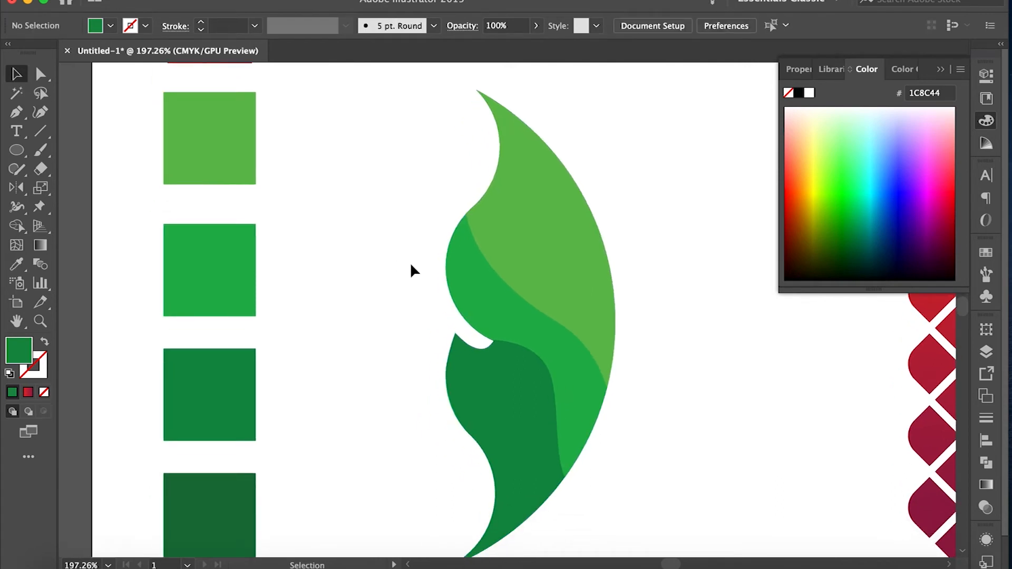
click(455, 275)
key(a)
drag(553, 378, 558, 398)
click(648, 501)
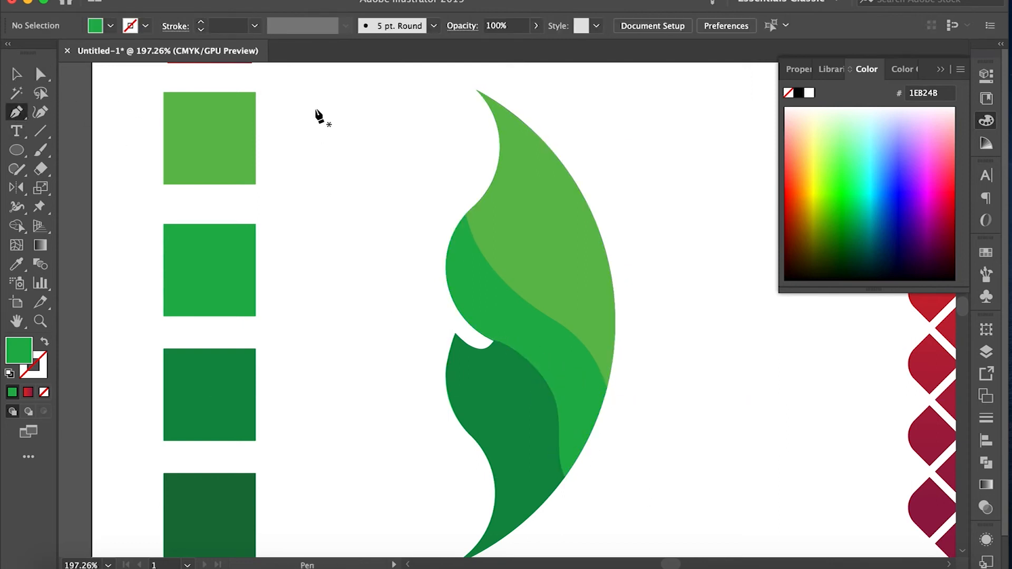
Step: Draw a curved Pen path from the leaf's tip down through the light green section to the medium green boundary
drag(466, 83, 547, 224)
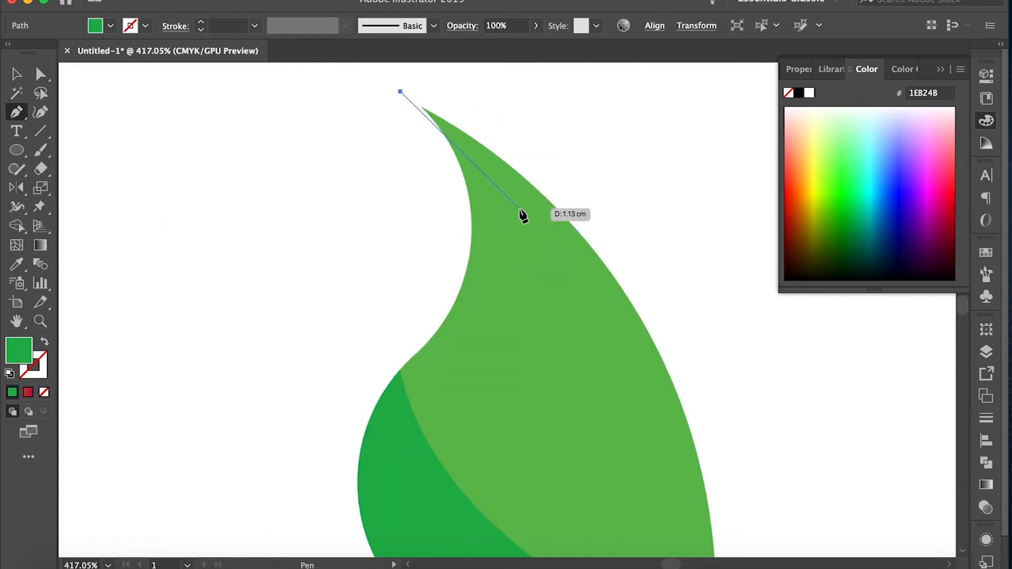
drag(520, 209, 533, 257)
scroll(533, 401, down, 3)
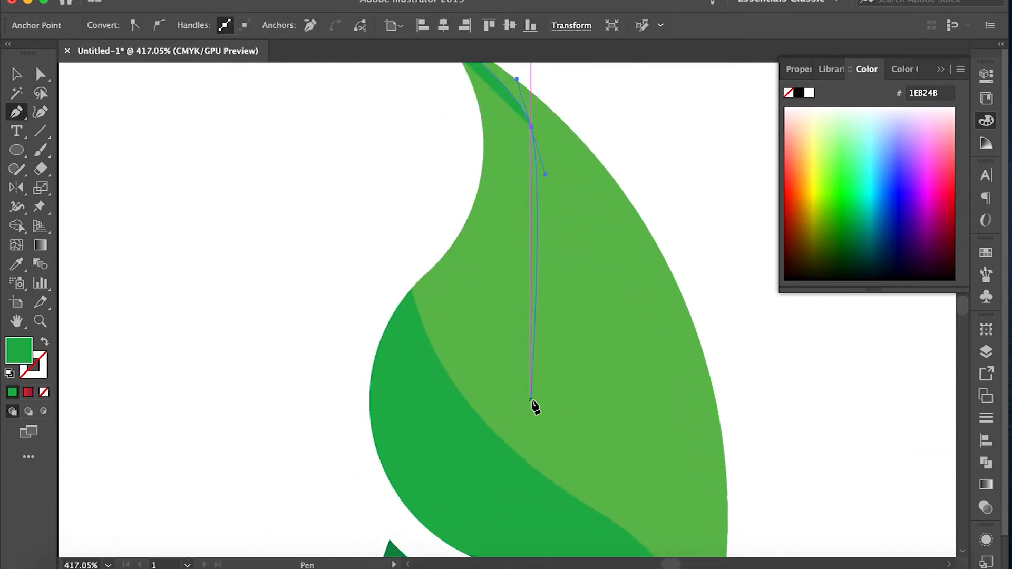
scroll(532, 398, down, 5)
drag(551, 408, 550, 413)
key(super+z)
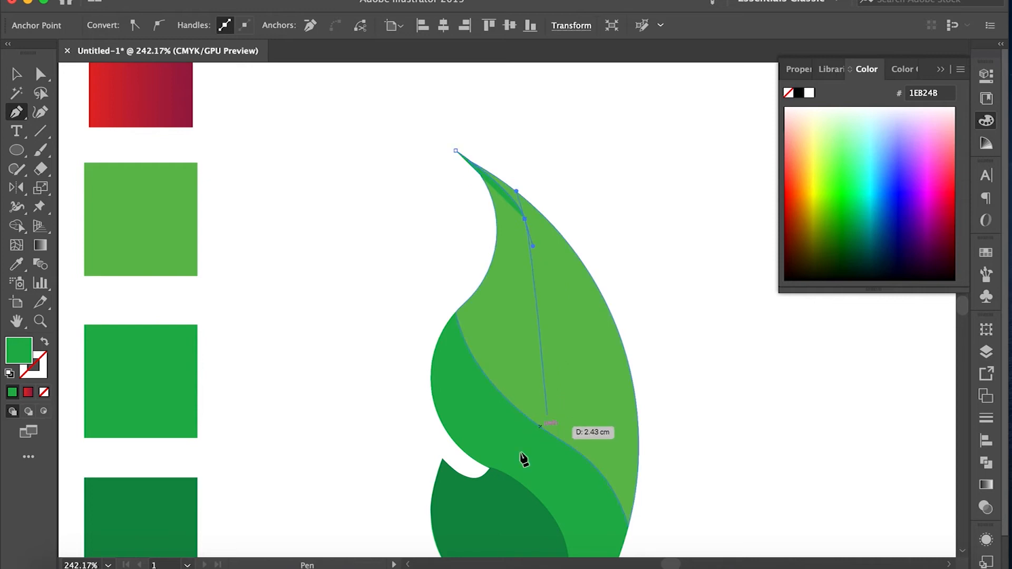
drag(490, 526, 499, 545)
click(538, 425)
Step: Continue the path with straight segments around the inner side of the leaf, back up towards the tip
click(484, 425)
click(416, 343)
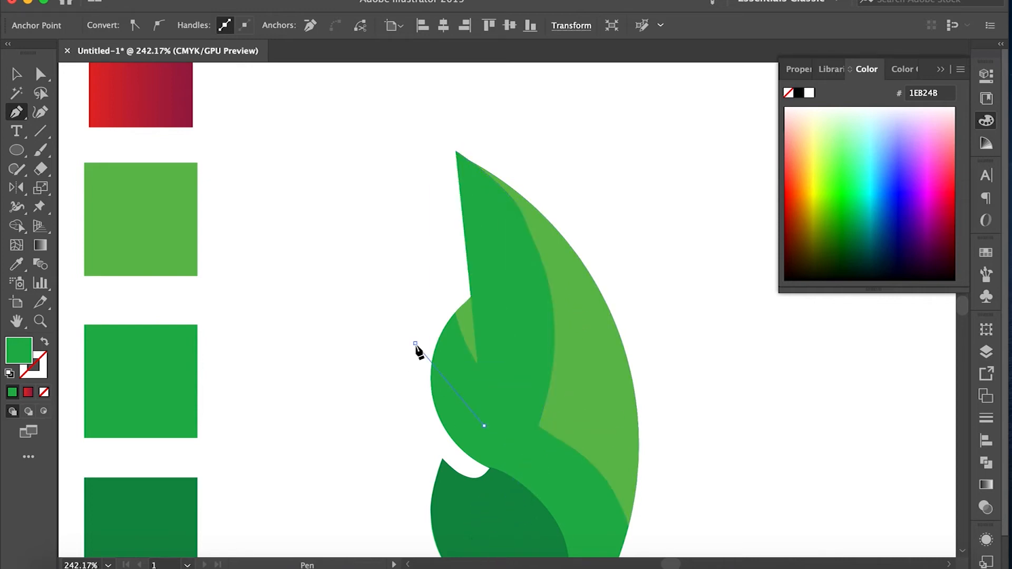
click(416, 283)
click(448, 249)
click(461, 181)
Step: Divide the light green section along the drawn curve with the Shape Builder and remove the excess outside the leaf
click(22, 79)
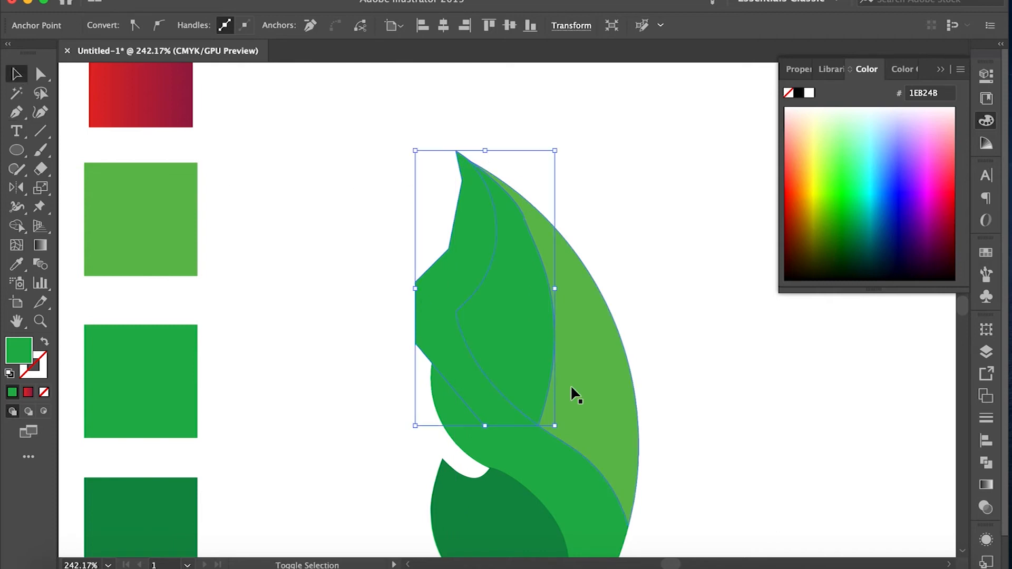
shift+click(570, 384)
key(shift+m)
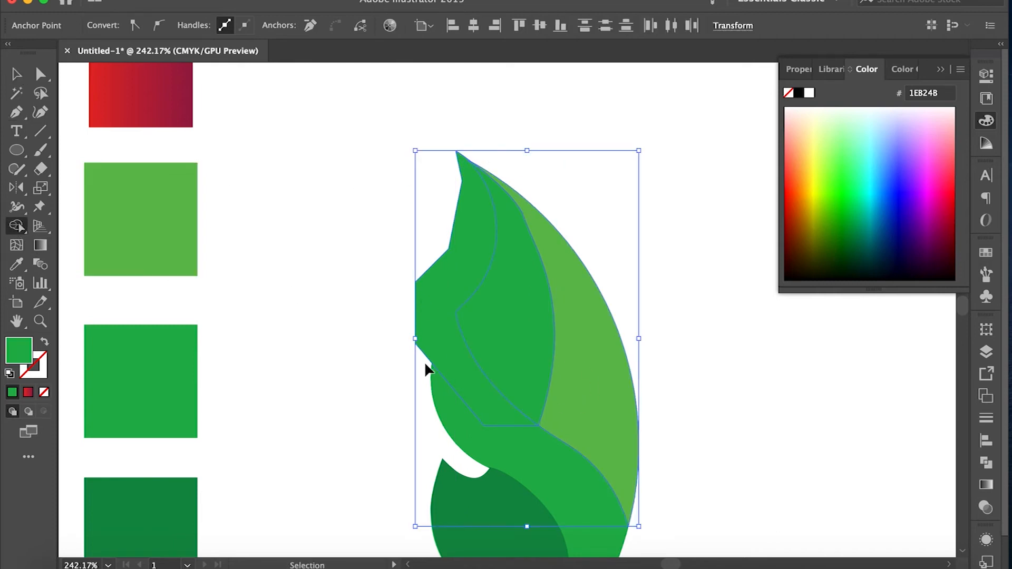
alt+click(450, 352)
click(21, 80)
Step: Smooth the dividing curve near the leaf's tip by adjusting the direction handles of its upper anchor
mouse_move(378, 252)
mouse_down()
mouse_move(813, 330)
mouse_move(653, 365)
mouse_up()
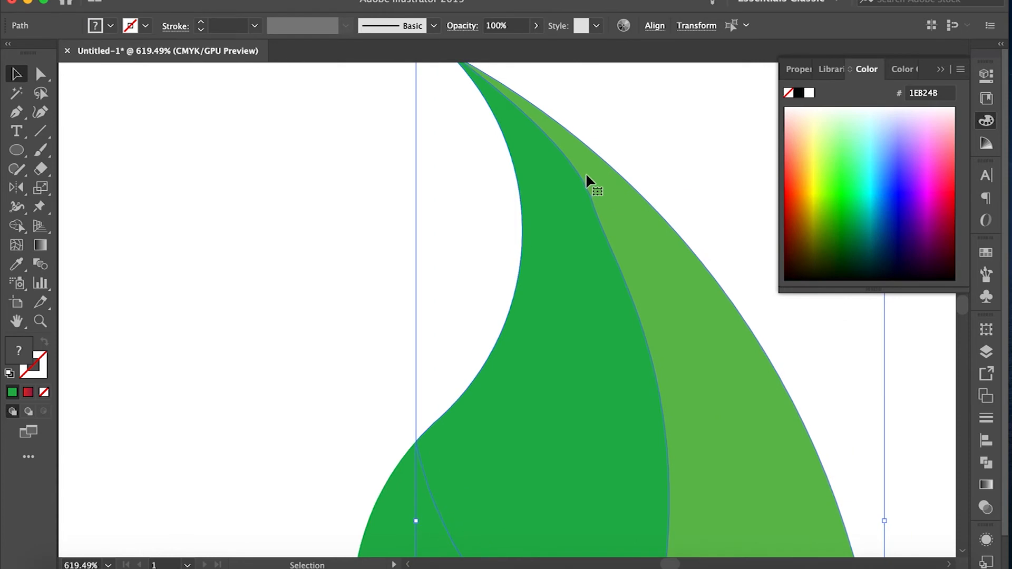
click(343, 267)
click(593, 224)
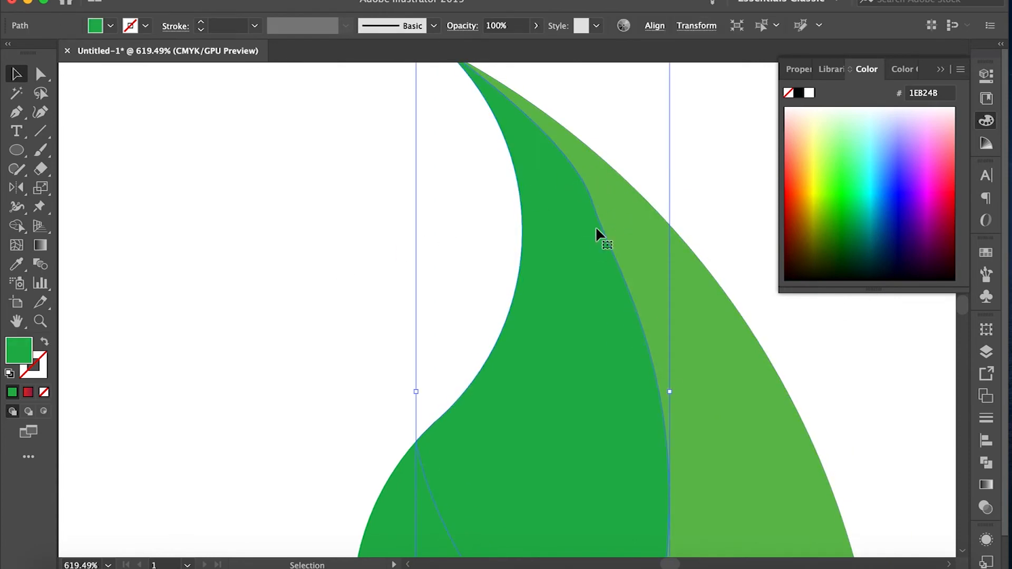
key(a)
click(592, 203)
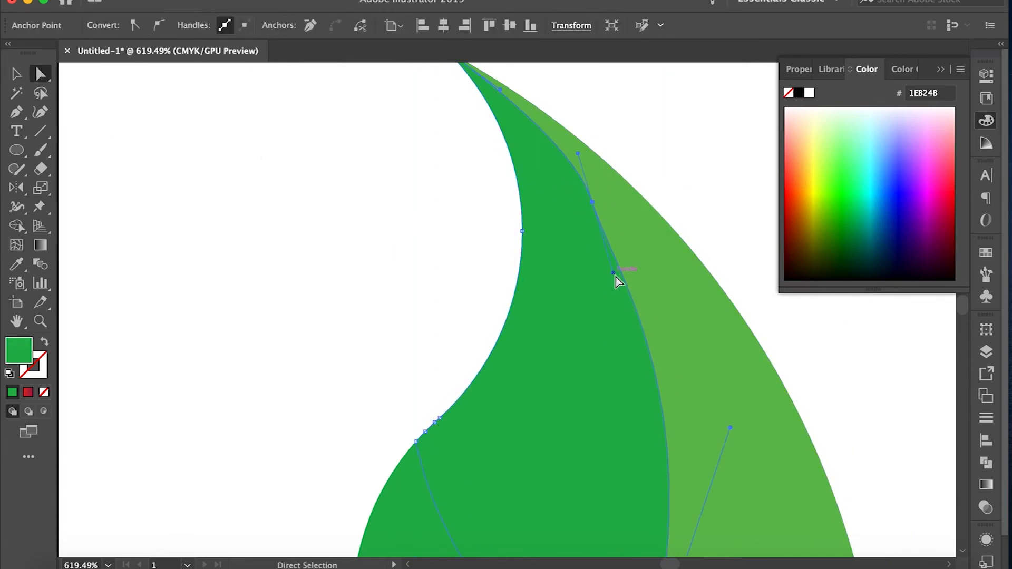
drag(645, 305, 652, 310)
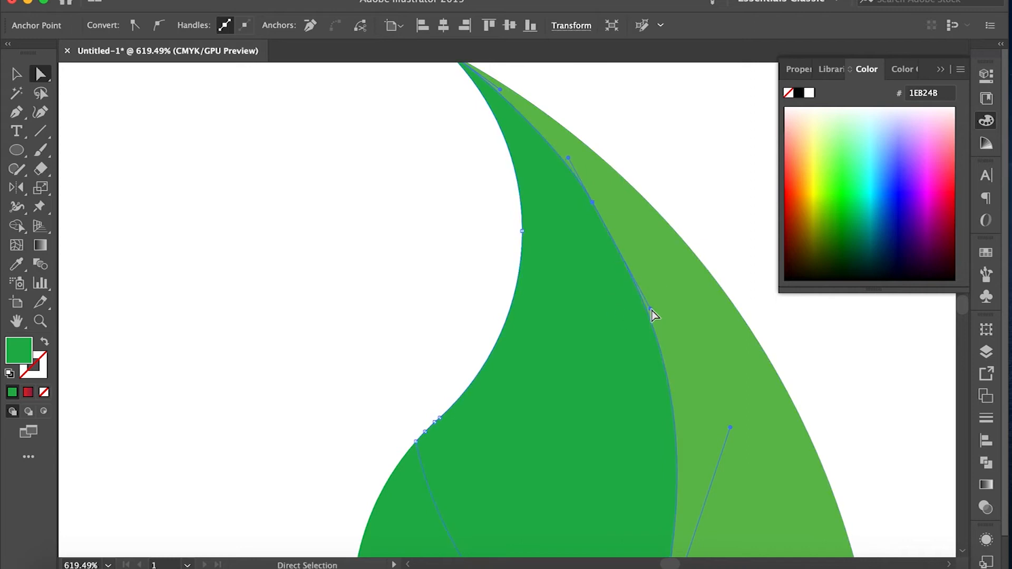
drag(569, 158, 580, 173)
drag(640, 313, 630, 254)
Step: Fill the upper inner section with the light green 65BC50 sampled from the neighbouring outer section
scroll(468, 216, down, 5)
click(15, 74)
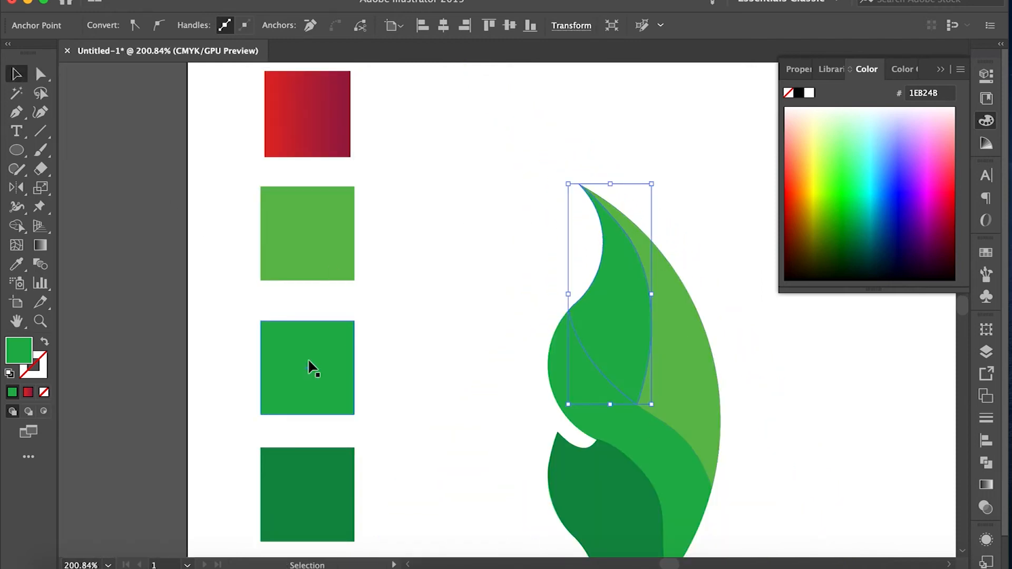
click(310, 366)
click(335, 520)
click(620, 338)
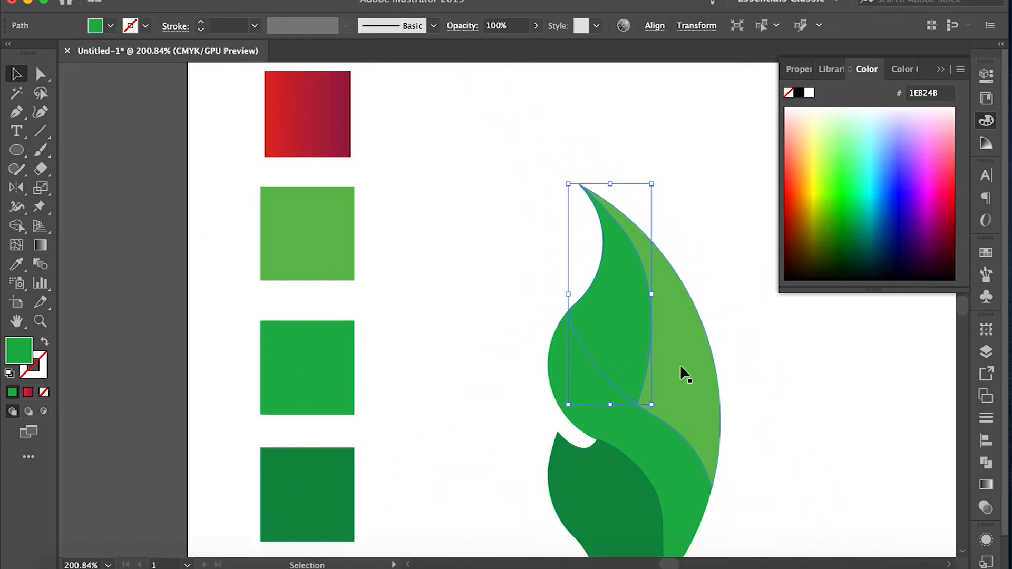
key(i)
click(669, 343)
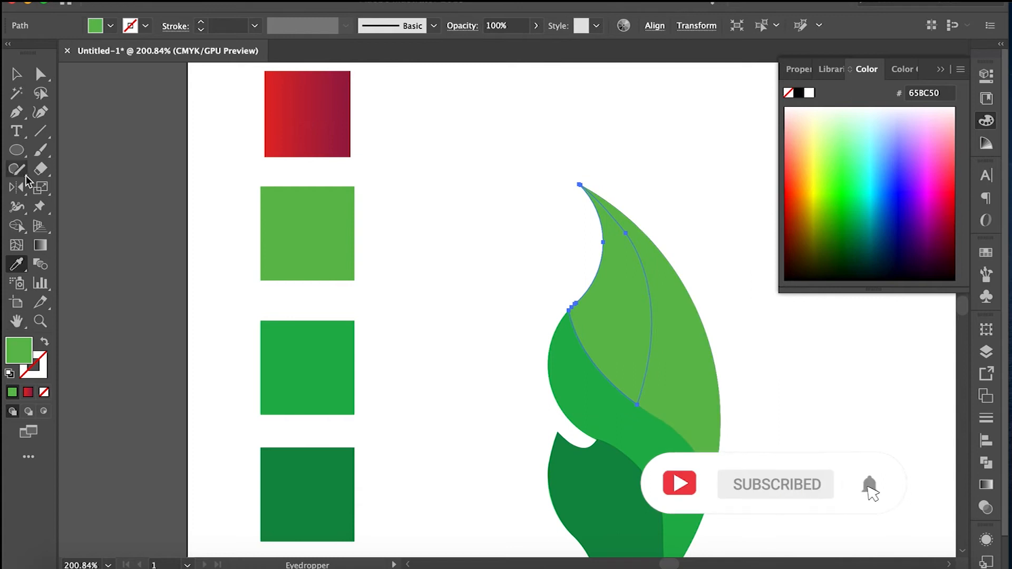
click(15, 76)
Step: Duplicate the light green swatch and place the copy directly beside the original
click(328, 520)
scroll(373, 416, right, 2)
scroll(373, 416, up, 1)
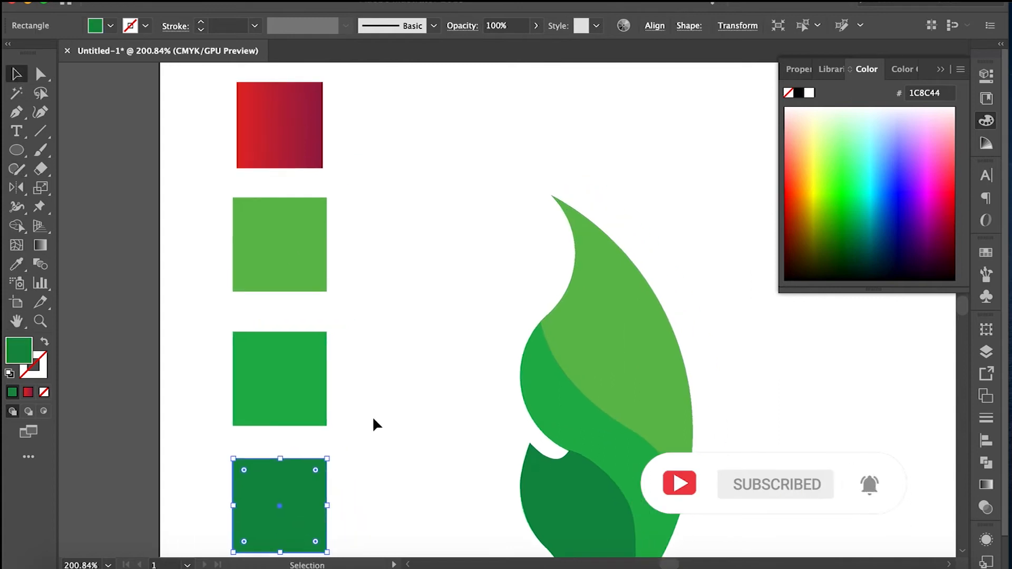
click(609, 373)
click(304, 248)
drag(304, 248, 393, 245)
double_click(19, 349)
click(997, 198)
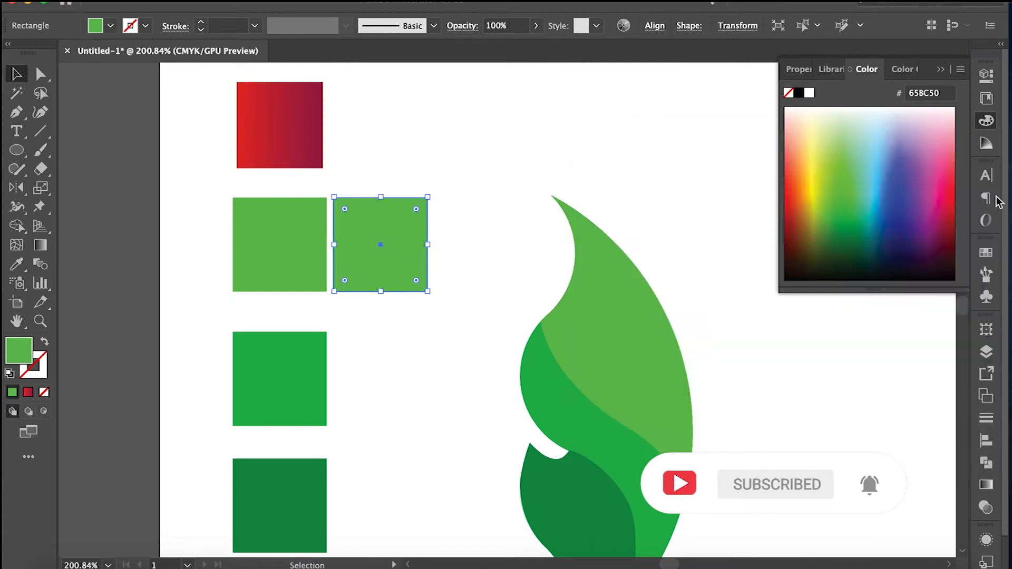
Step: Apply a linear gradient to the duplicated swatch and set both colour stops to 65BC50
click(987, 484)
click(805, 442)
double_click(791, 471)
text(65BC50)
key(Return)
double_click(791, 471)
drag(916, 411, 839, 406)
text(65BC50)
key(Return)
double_click(938, 472)
text(65BC50)
key(Return)
Step: Change the gradient's end stop to the yellowish green 99CA21
double_click(941, 470)
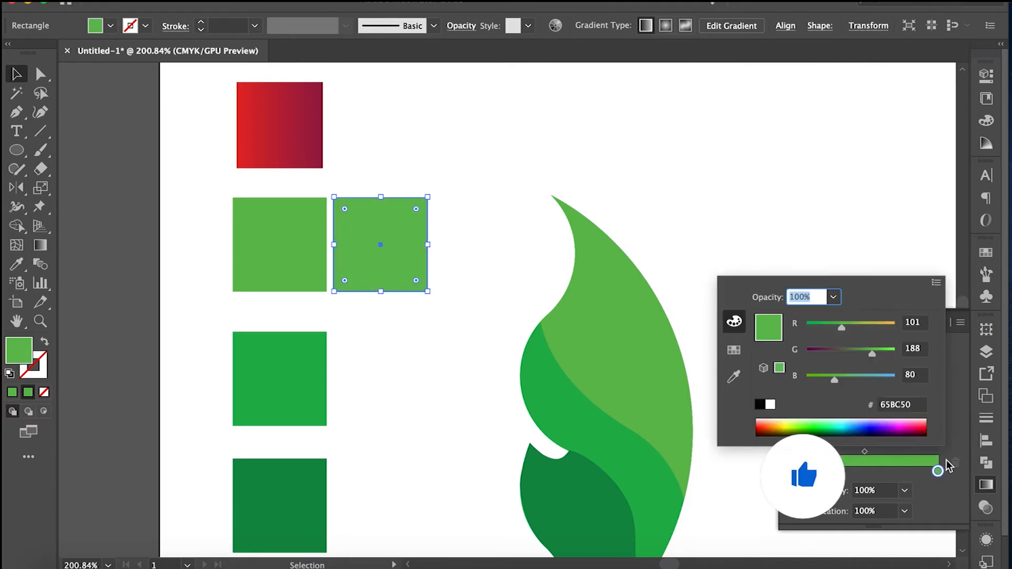
drag(842, 327, 878, 353)
drag(825, 381, 818, 381)
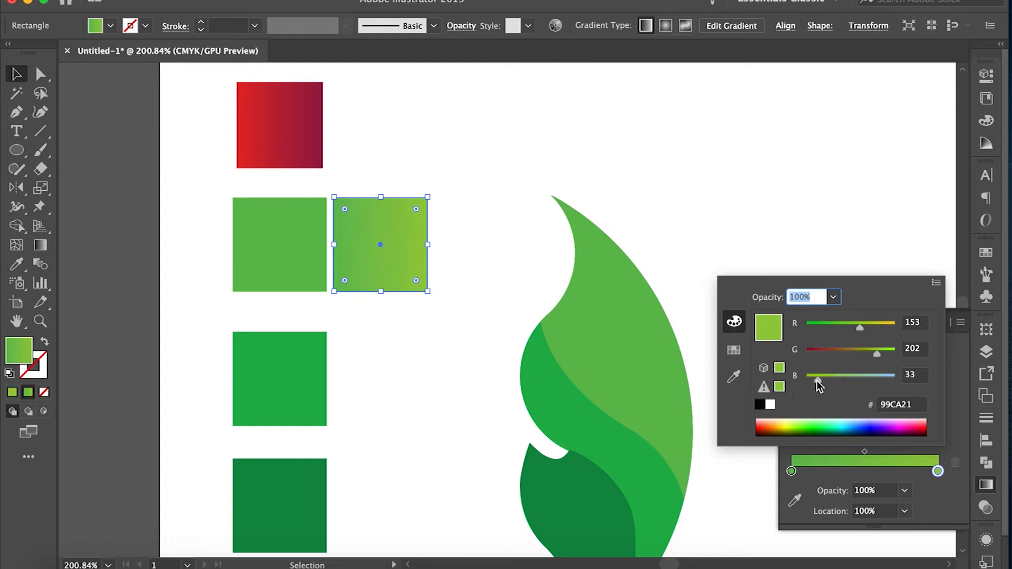
click(954, 447)
Step: Fill the upper inner section with the swatch's green gradient and angle it at about 25 degrees
click(599, 343)
key(i)
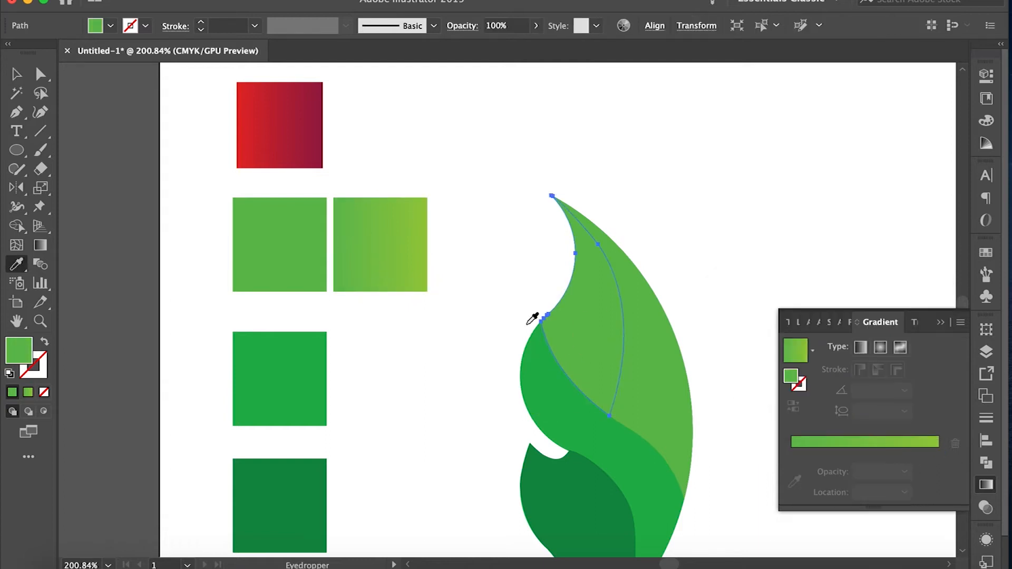
click(380, 245)
click(40, 245)
drag(616, 257, 625, 346)
drag(529, 325, 621, 286)
click(16, 72)
click(699, 314)
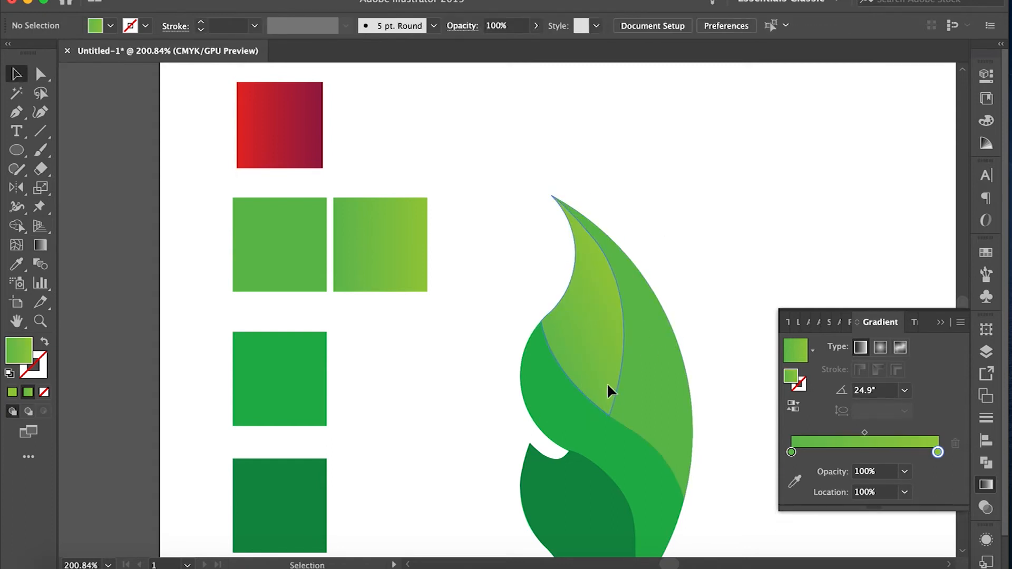
Step: Redraw the gradient across the upper inner section at an angle of about 36 degrees
click(607, 386)
click(40, 245)
drag(549, 364, 648, 290)
click(15, 75)
click(696, 281)
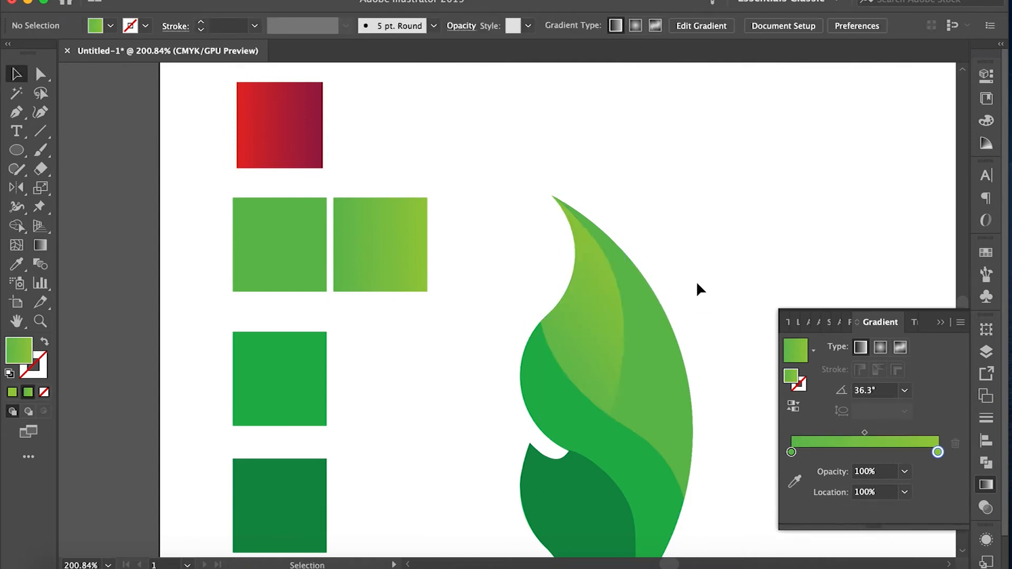
Step: Draw a closed Pen shape over the right part of the middle green band, with a curved inner edge starting where the upper sections meet
scroll(696, 282, down, 4)
scroll(659, 365, up, 6)
scroll(658, 365, down, 2)
scroll(658, 365, right, 2)
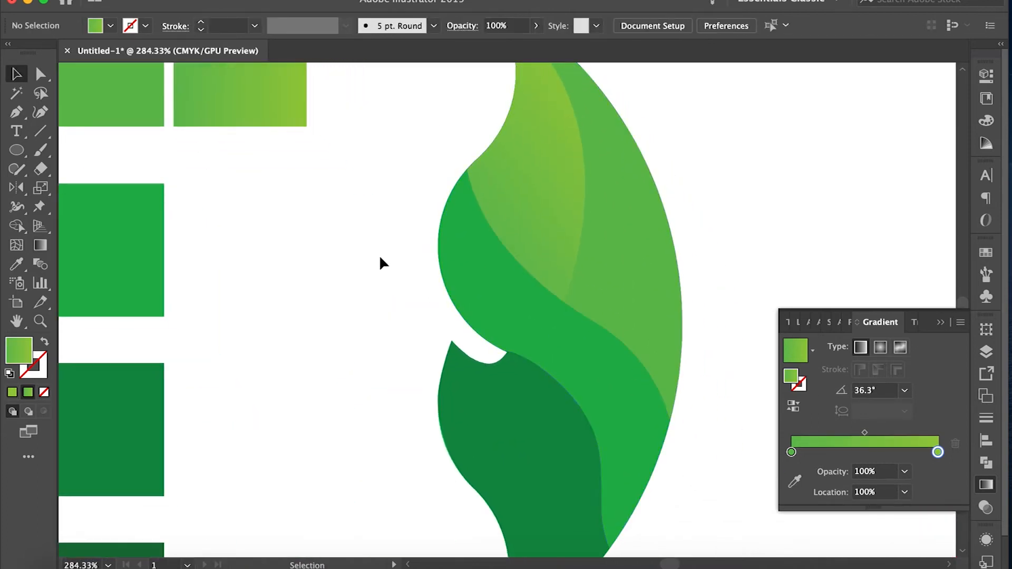
click(23, 114)
click(564, 303)
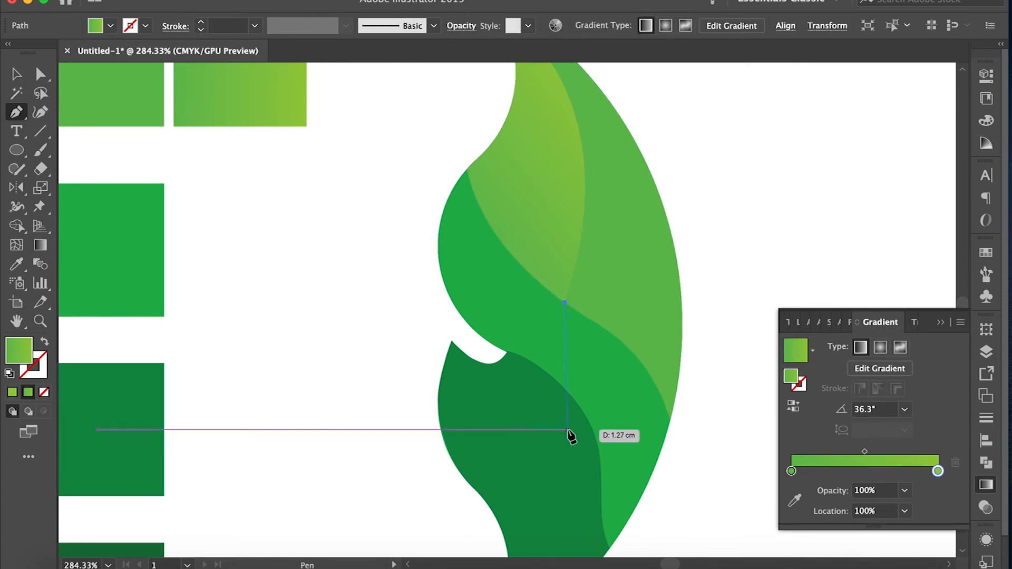
click(561, 385)
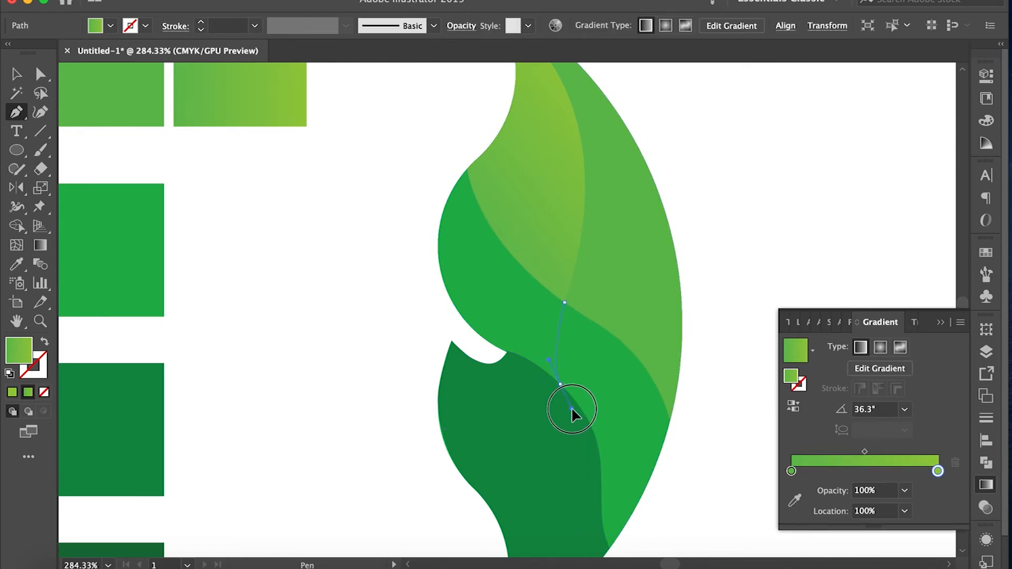
click(571, 487)
scroll(571, 496, down, 2)
scroll(571, 495, right, 2)
click(561, 516)
click(665, 456)
click(687, 363)
click(629, 269)
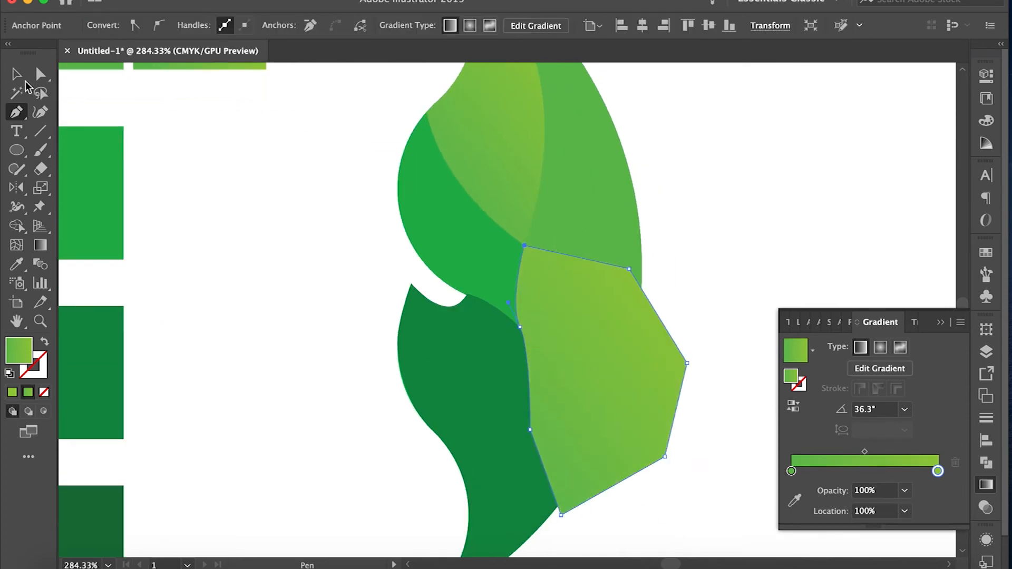
Step: Trim the new shape with Shape Builder, removing the parts over the lower dark section and outside the leaf
click(16, 74)
shift+click(474, 243)
click(16, 225)
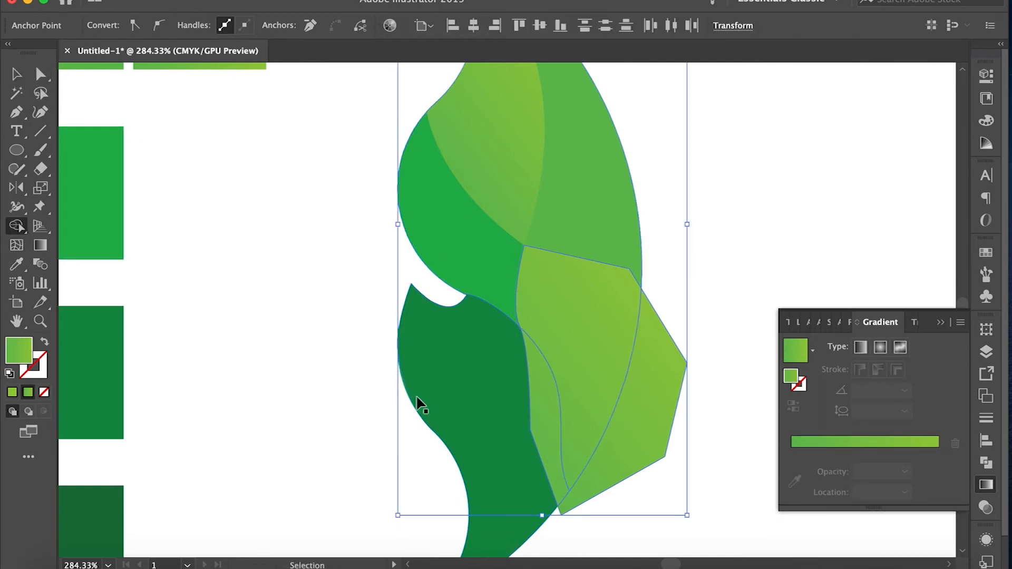
alt+click(545, 438)
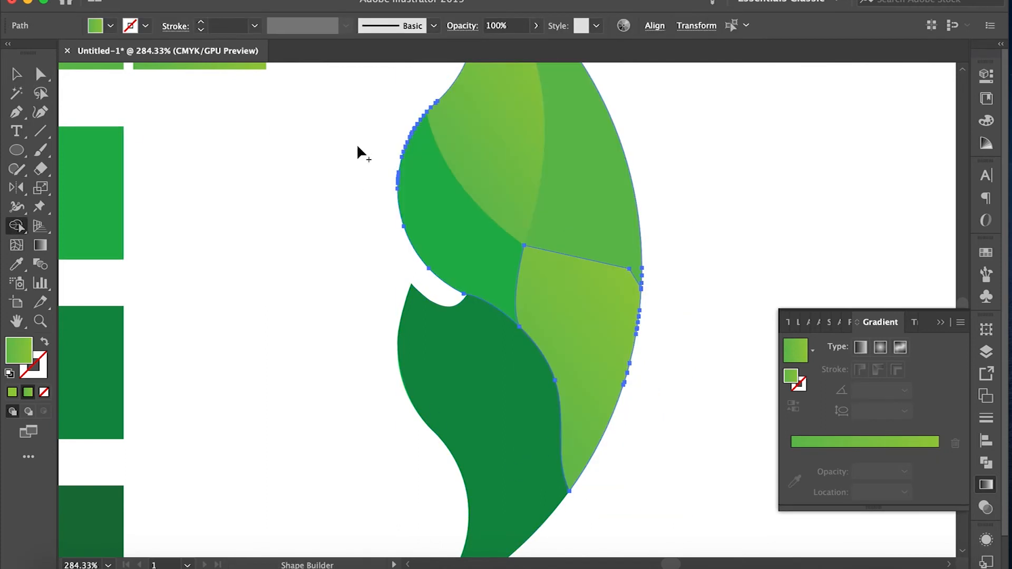
Step: Use Shape Builder with the upper leaf section to remove the new shape's overlap above the middle band
key(v)
shift+click(576, 332)
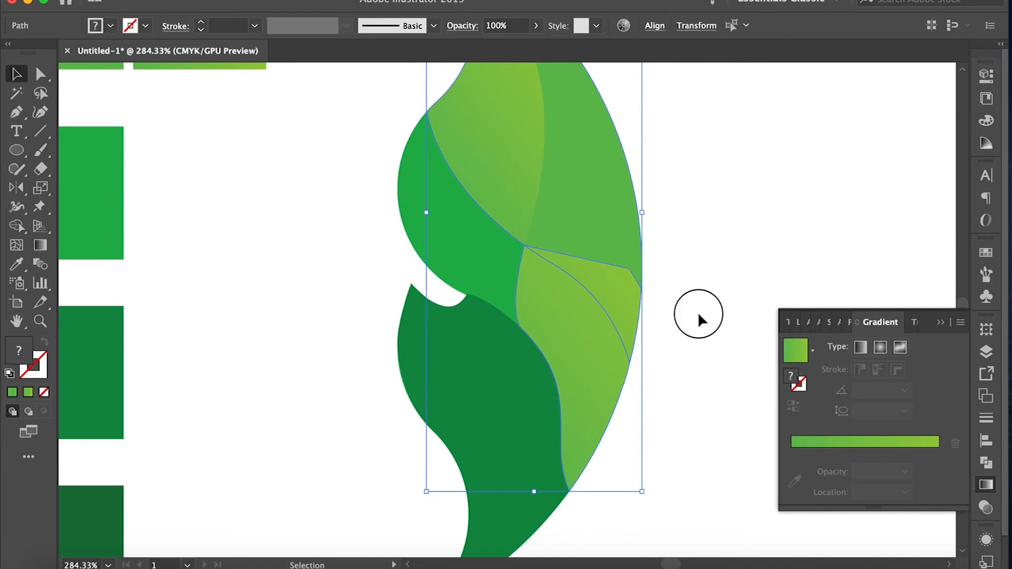
shift+click(583, 305)
shift+click(572, 280)
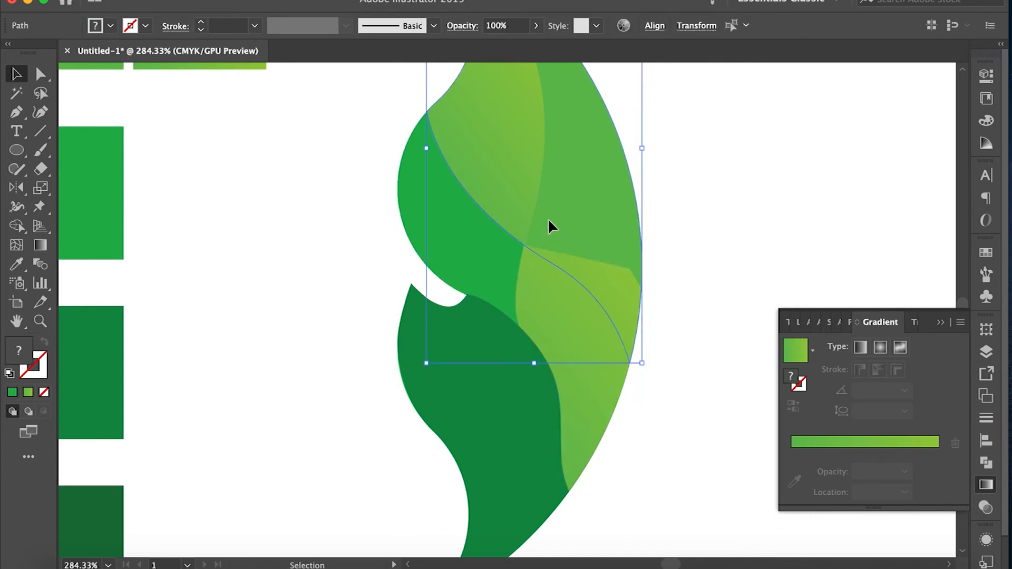
shift+click(606, 350)
key(shift+super+a)
click(612, 241)
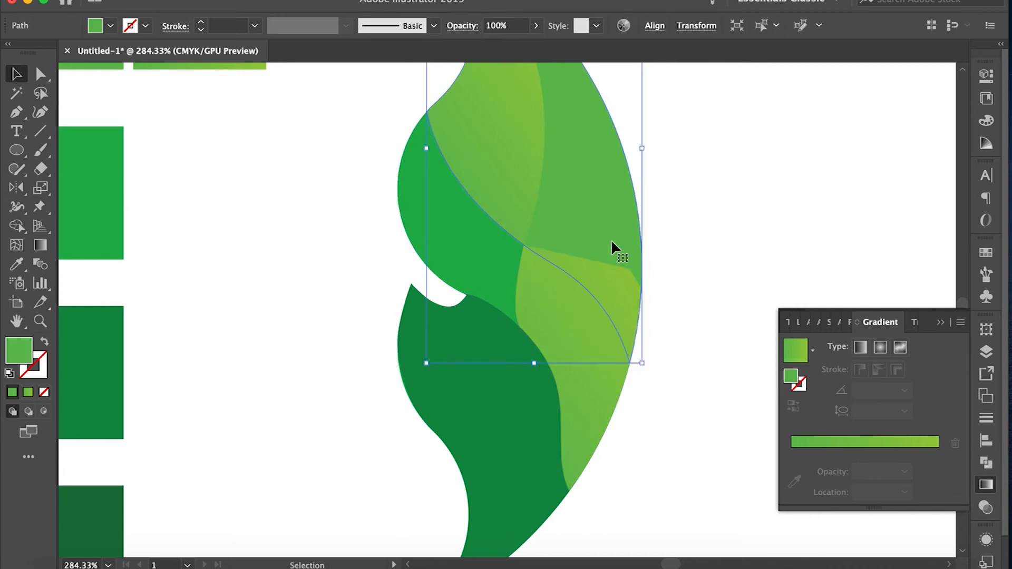
shift+click(581, 334)
click(16, 226)
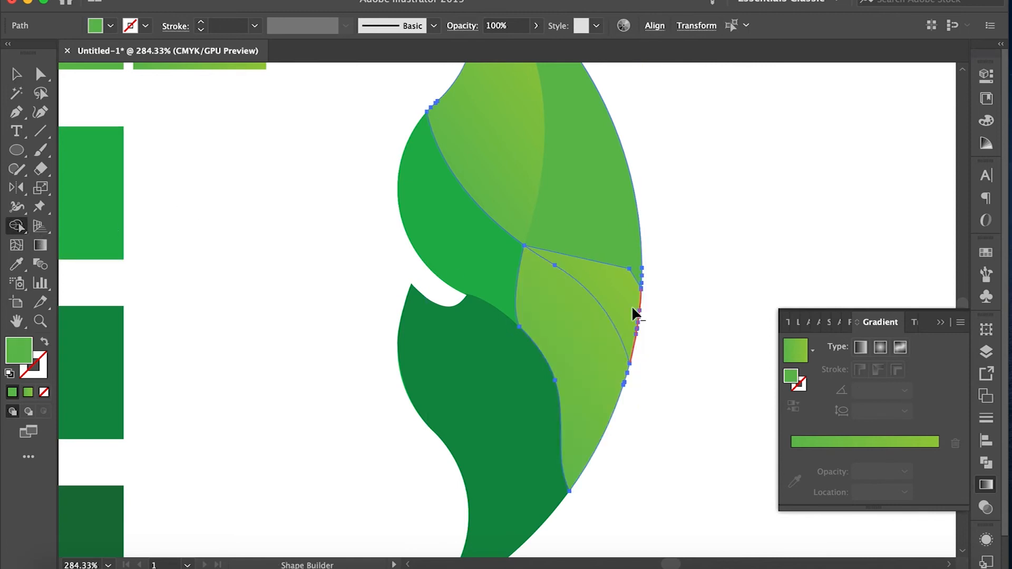
drag(631, 217, 630, 306)
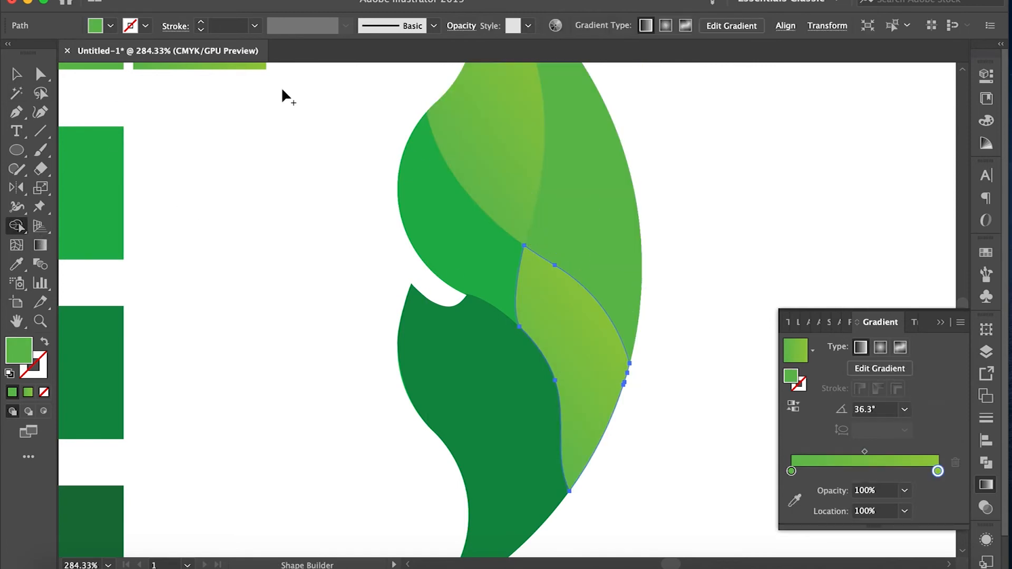
Step: Duplicate the second green swatch to its right and fill the copy with the current linear gradient
click(17, 74)
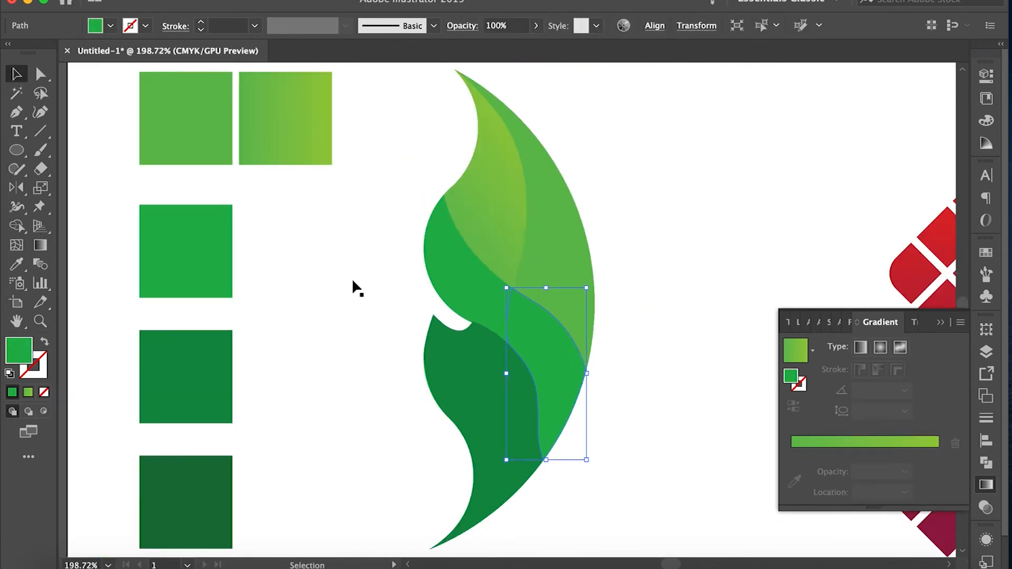
drag(208, 261, 308, 262)
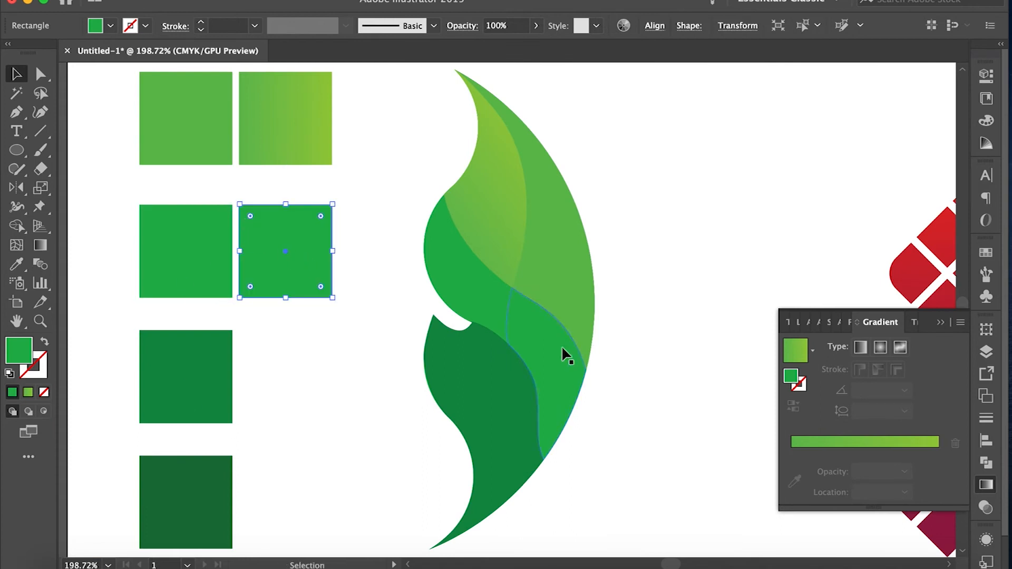
double_click(16, 352)
click(960, 217)
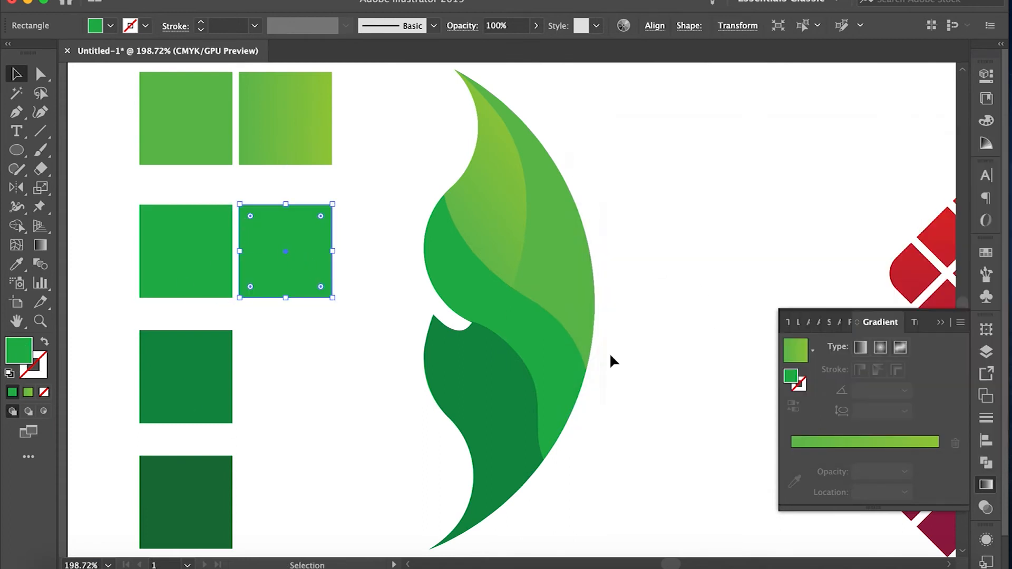
click(810, 443)
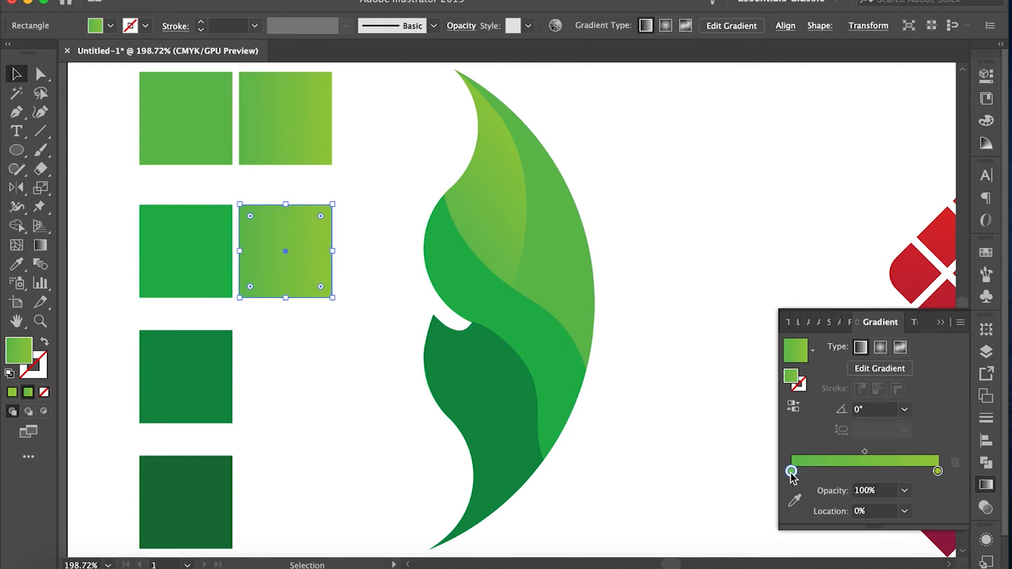
Step: Set the start stop of the duplicated swatch's gradient to 1EB24B
double_click(792, 471)
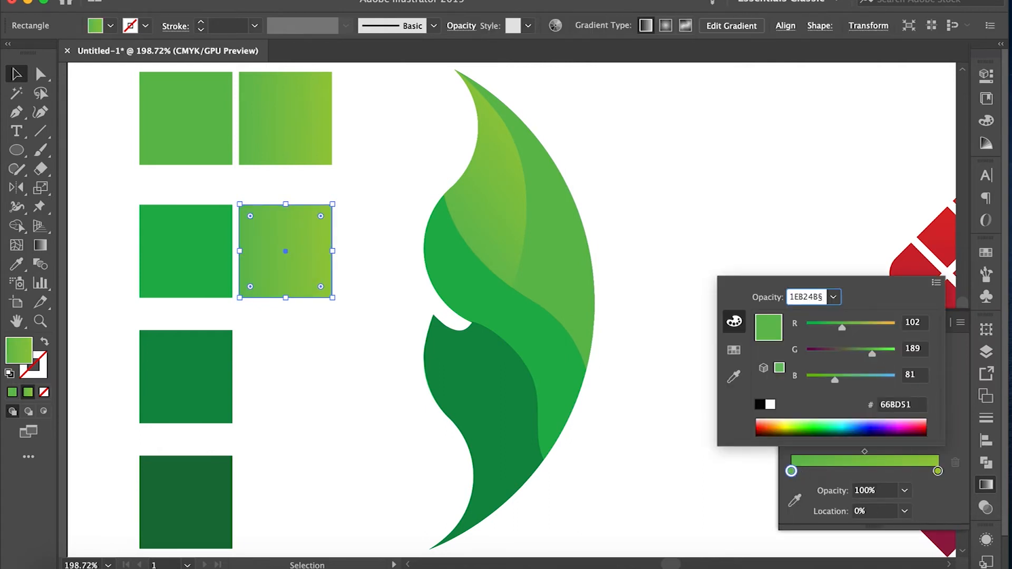
key(Escape)
double_click(792, 471)
click(891, 406)
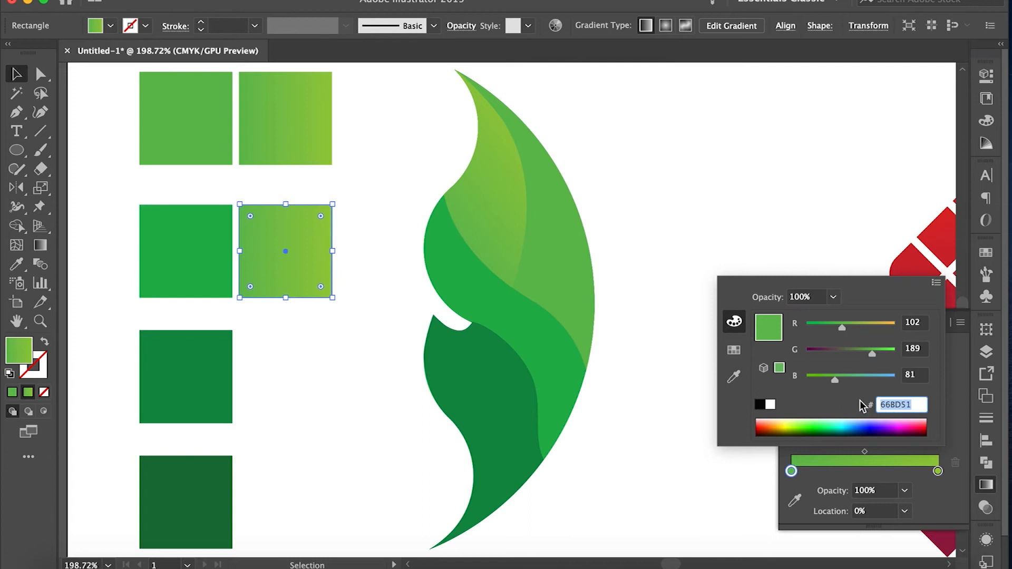
text(1EB24B)
key(Return)
Step: Copy the start colour of the first green gradient swatch into the end stop of the second gradient swatch
click(306, 154)
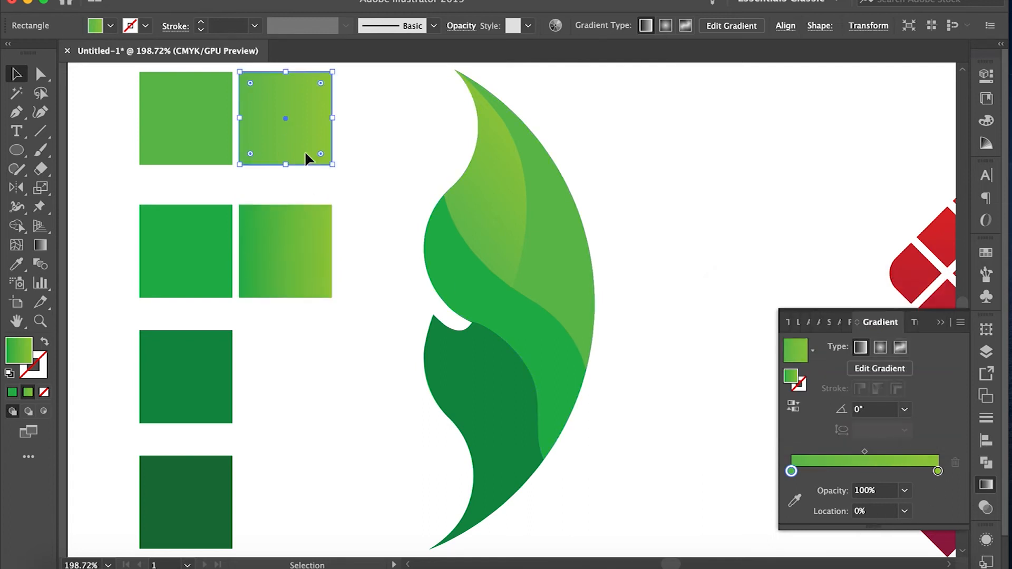
double_click(792, 471)
click(896, 407)
key(Return)
click(308, 235)
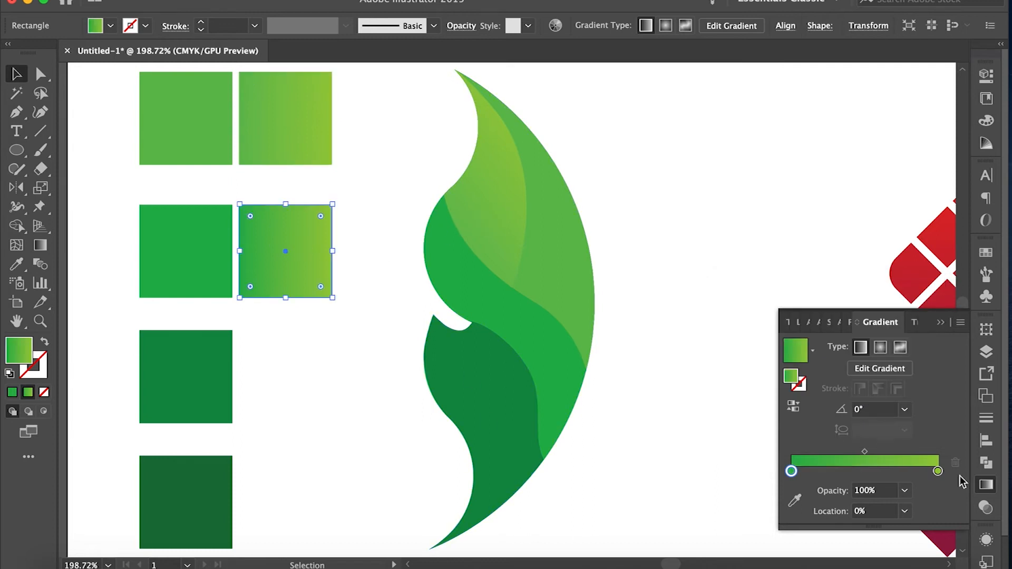
double_click(938, 471)
click(920, 406)
key(ctrl+v)
key(Return)
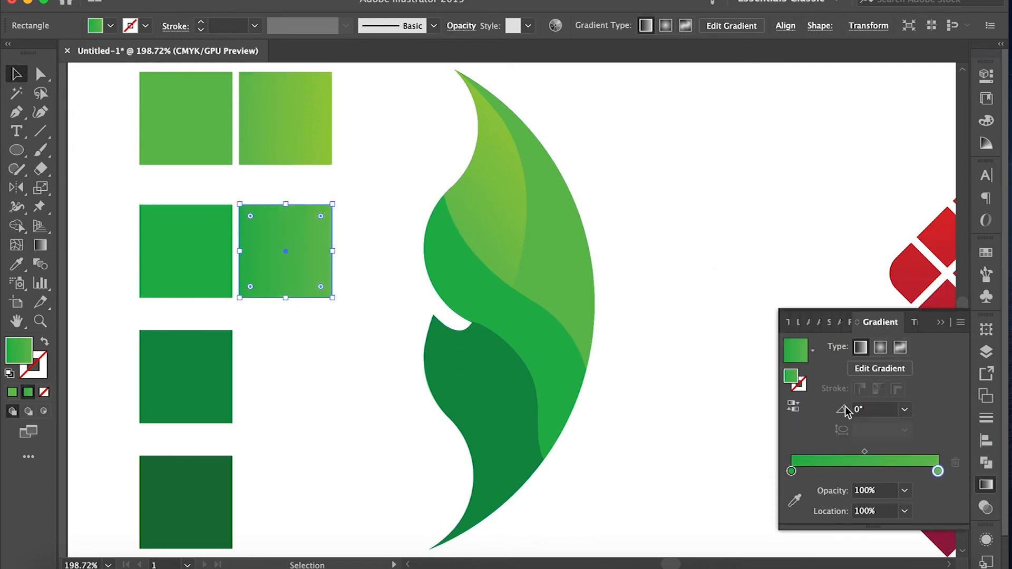
Step: Fill the leaf's middle band with the second swatch's gradient and angle it at about 36 degrees
click(472, 285)
click(15, 262)
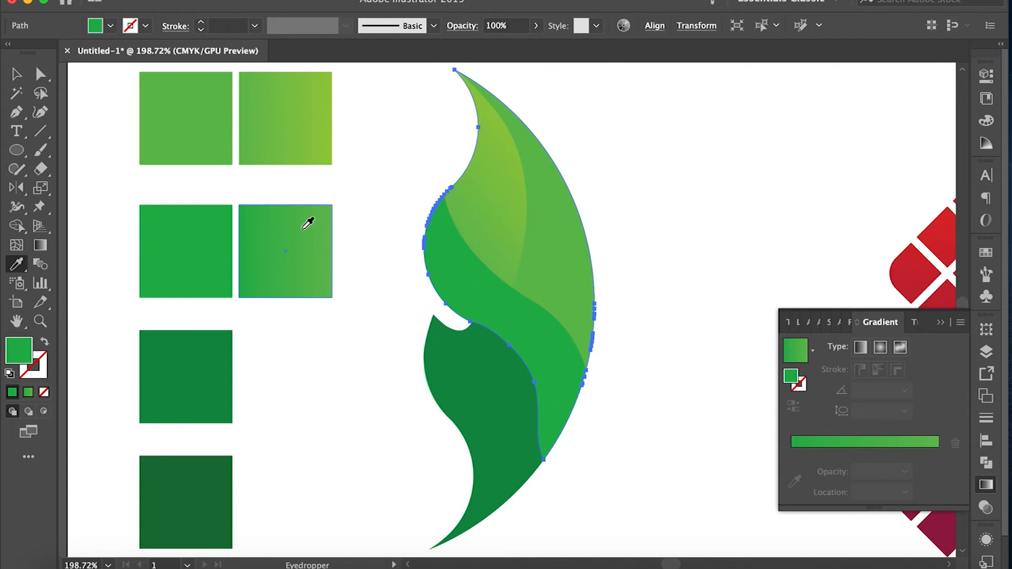
click(309, 219)
key(g)
drag(410, 298, 496, 237)
click(16, 74)
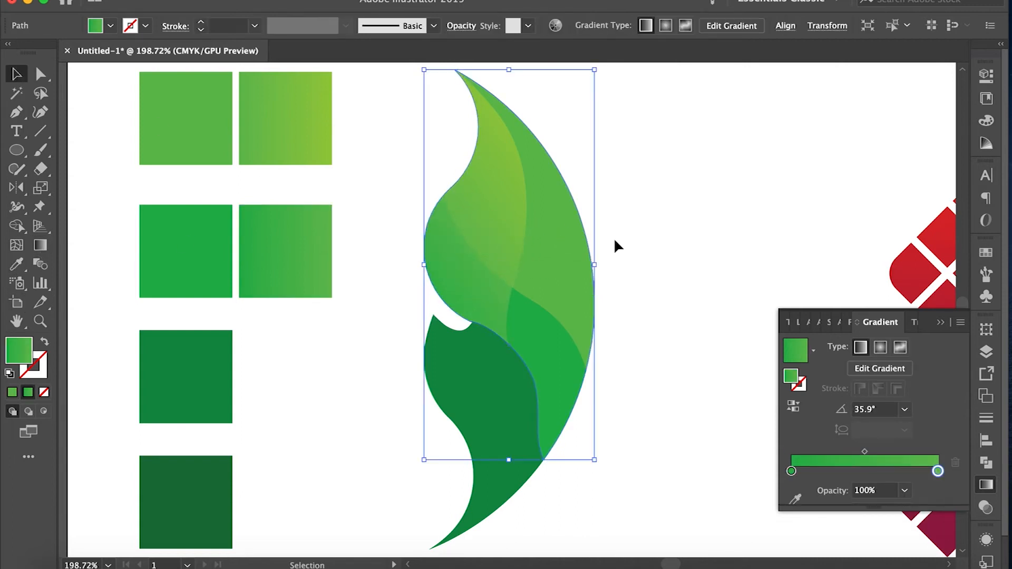
Step: Fill the upper outer section with the upper inner section's yellowish gradient and angle it at about 131 degrees
click(628, 243)
scroll(644, 248, down, 2)
click(556, 289)
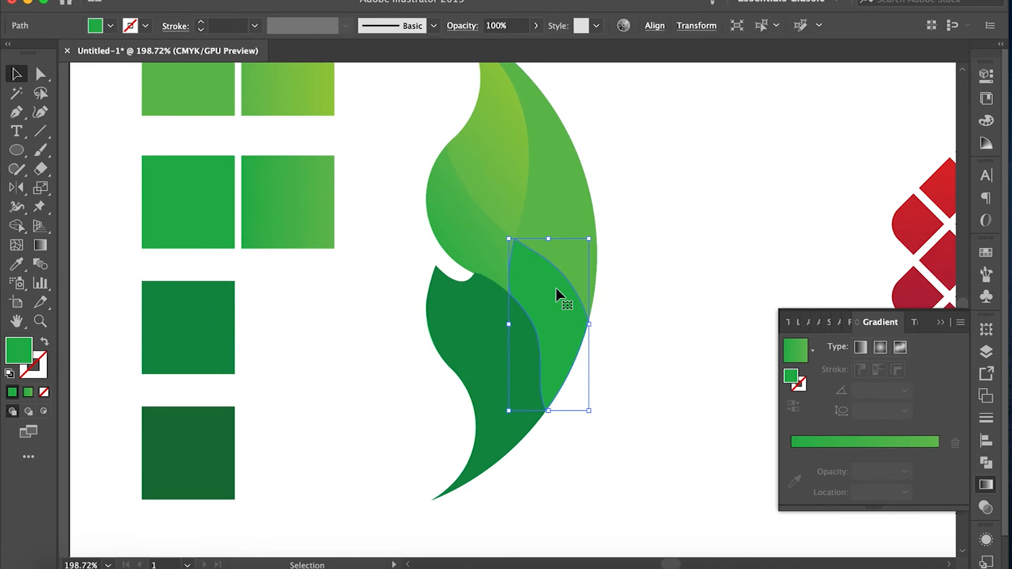
click(557, 207)
key(i)
click(495, 154)
key(g)
drag(632, 254, 545, 152)
click(16, 76)
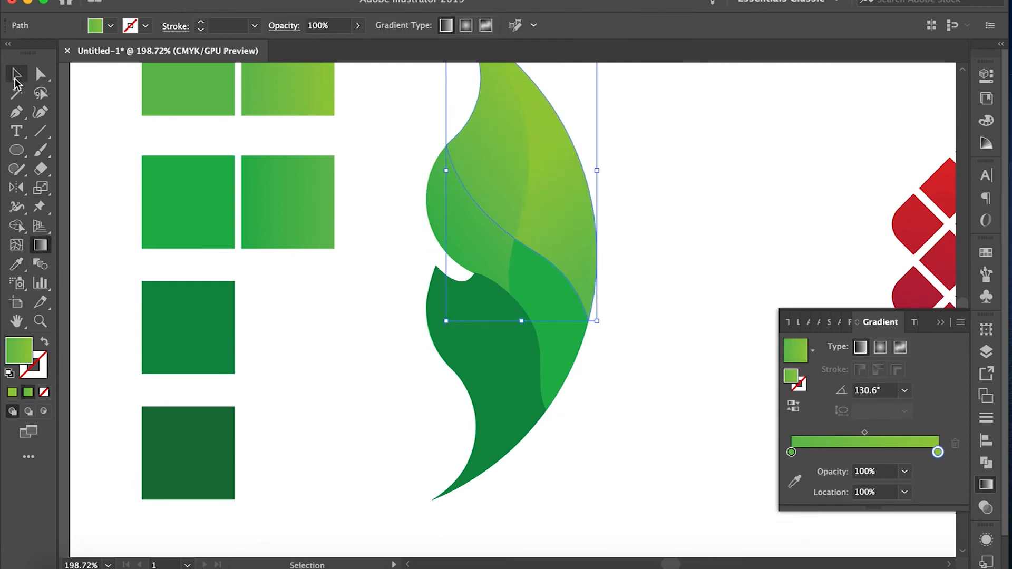
Step: Fill the right part of the middle band with the adjoining green gradient and angle it at about 59 degrees
click(627, 258)
click(568, 312)
key(i)
click(471, 228)
key(g)
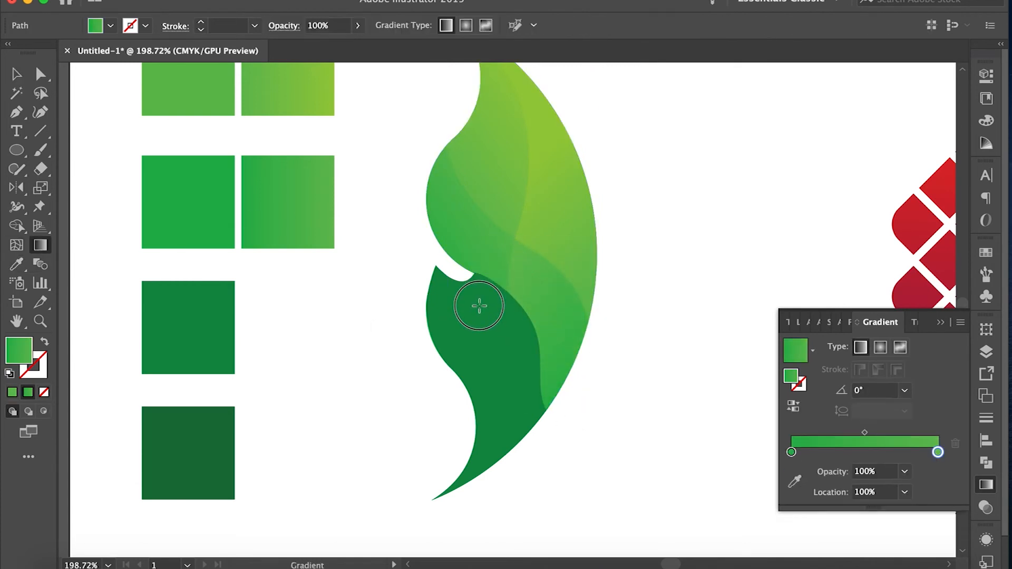
drag(479, 305, 546, 331)
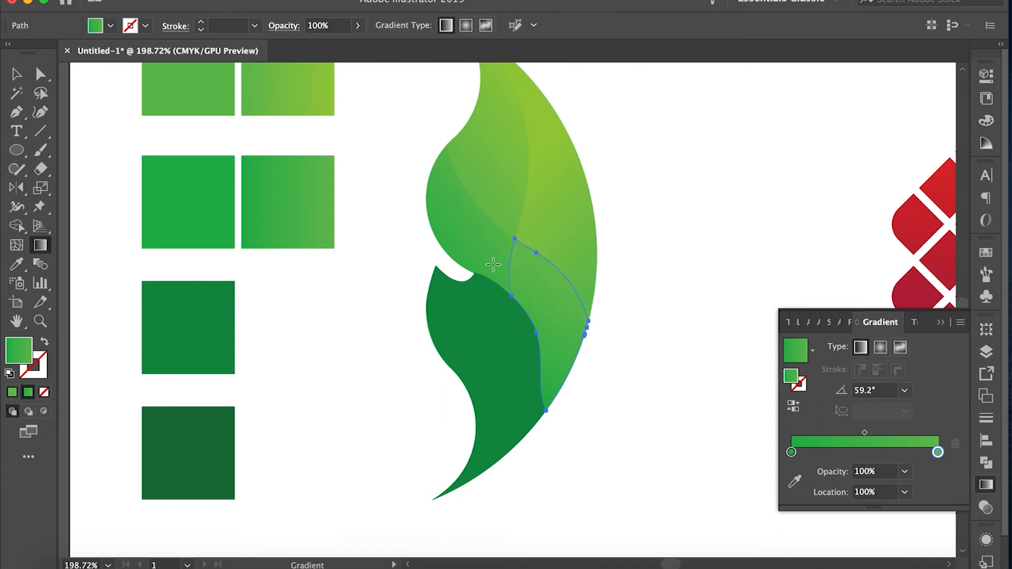
key(v)
click(264, 416)
Step: Draw a closed Pen shape over the left part of the lower dark green section, with a curved right edge rising from the leaf's tip
scroll(264, 416, down, 3)
scroll(263, 416, up, 3)
click(159, 275)
click(158, 263)
click(17, 113)
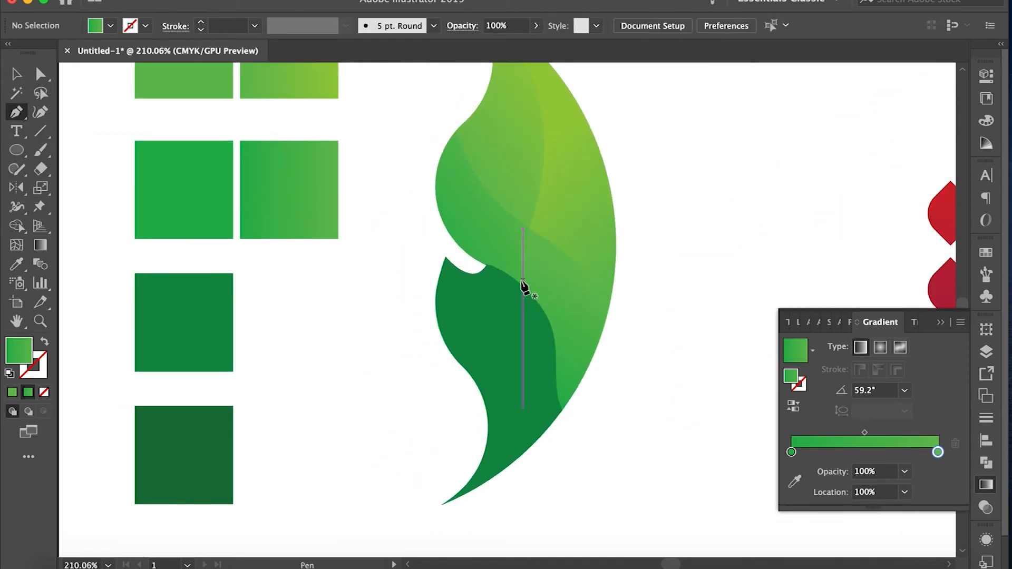
click(424, 510)
mouse_move(517, 392)
mouse_down()
mouse_move(562, 276)
mouse_move(513, 399)
mouse_up()
drag(520, 308, 522, 255)
scroll(526, 388, up, 3)
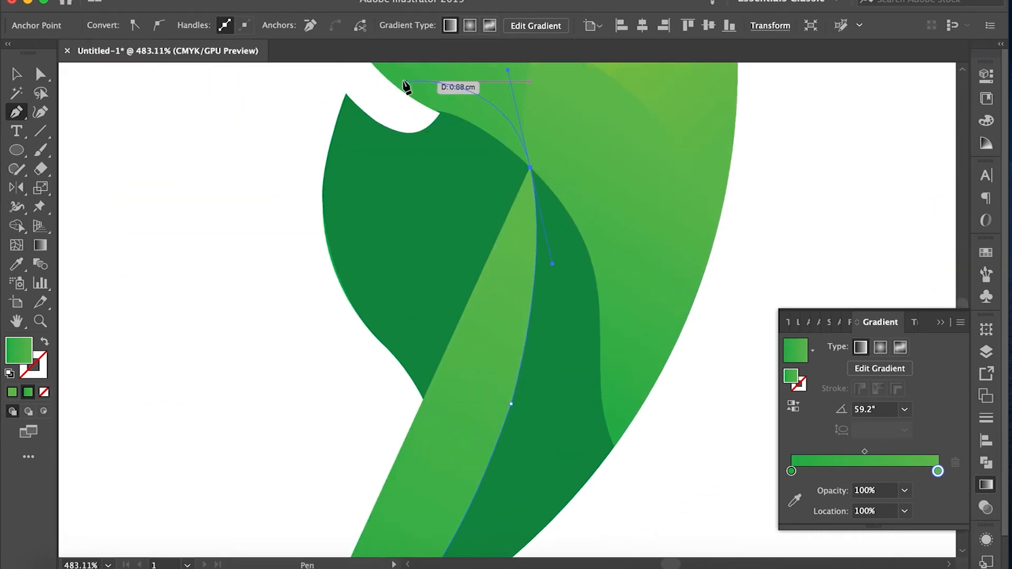
click(334, 77)
scroll(334, 77, up, 2)
click(289, 120)
click(303, 261)
scroll(305, 267, down, 5)
click(346, 458)
scroll(316, 504, down, 3)
scroll(317, 504, left, 1)
drag(351, 488, 348, 495)
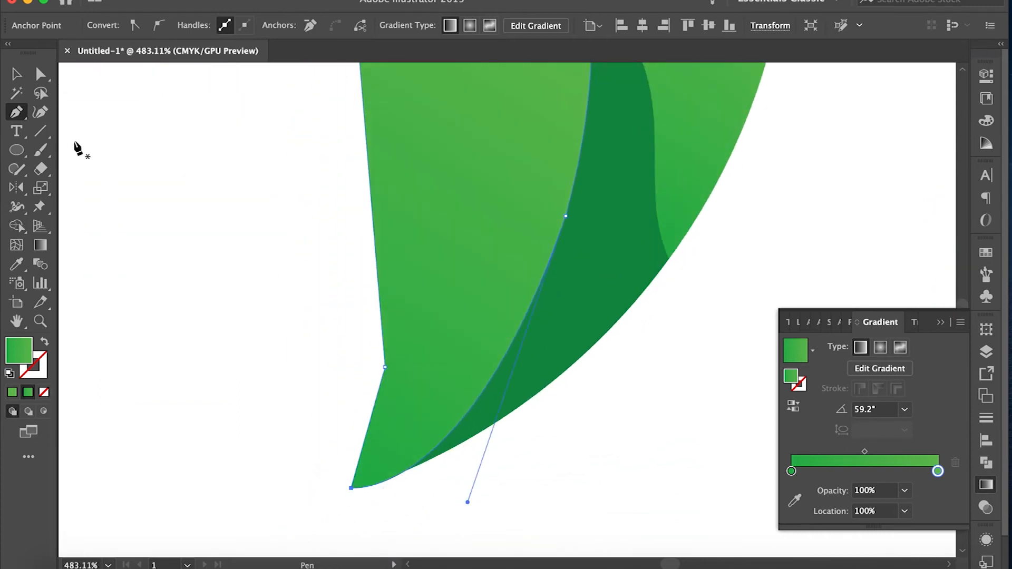
Step: Remove the part of the new shape left of the leaf's lower outline with Shape Builder
click(17, 74)
shift+click(548, 284)
click(18, 227)
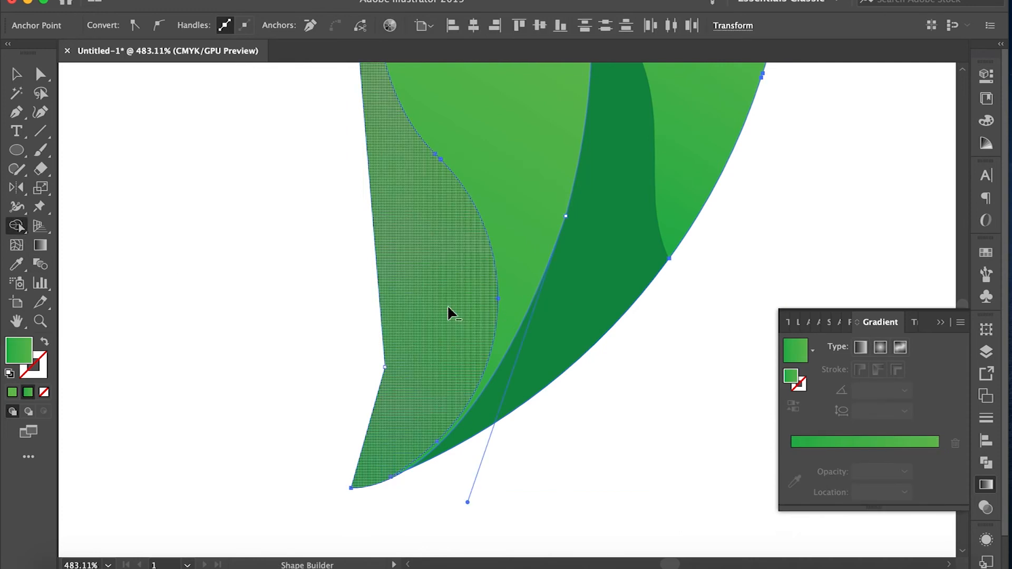
alt+click(448, 307)
scroll(475, 297, down, 2)
scroll(474, 296, up, 5)
click(17, 75)
click(279, 142)
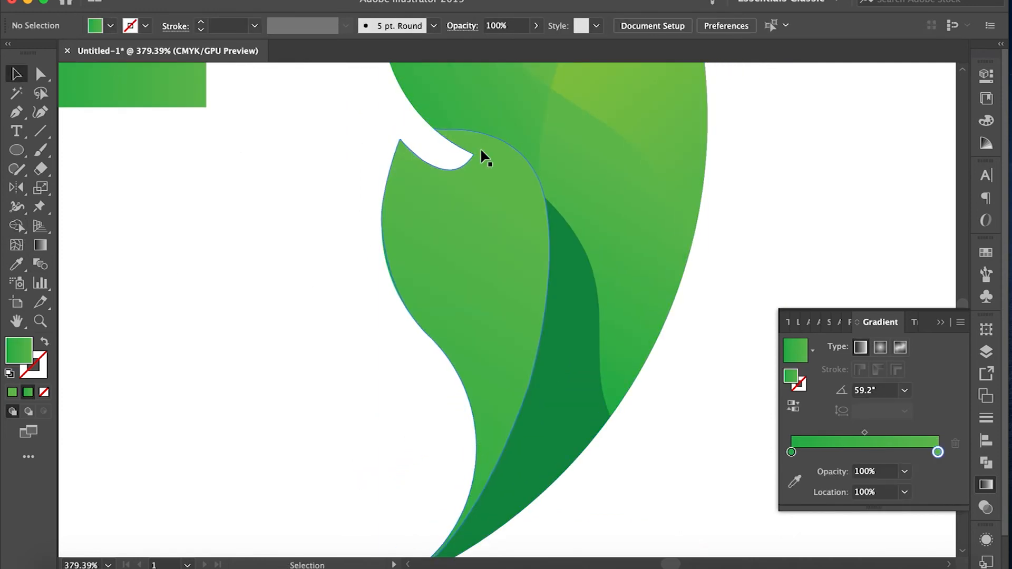
Step: Trim the new shape's top overlap with the middle band using Shape Builder
click(483, 157)
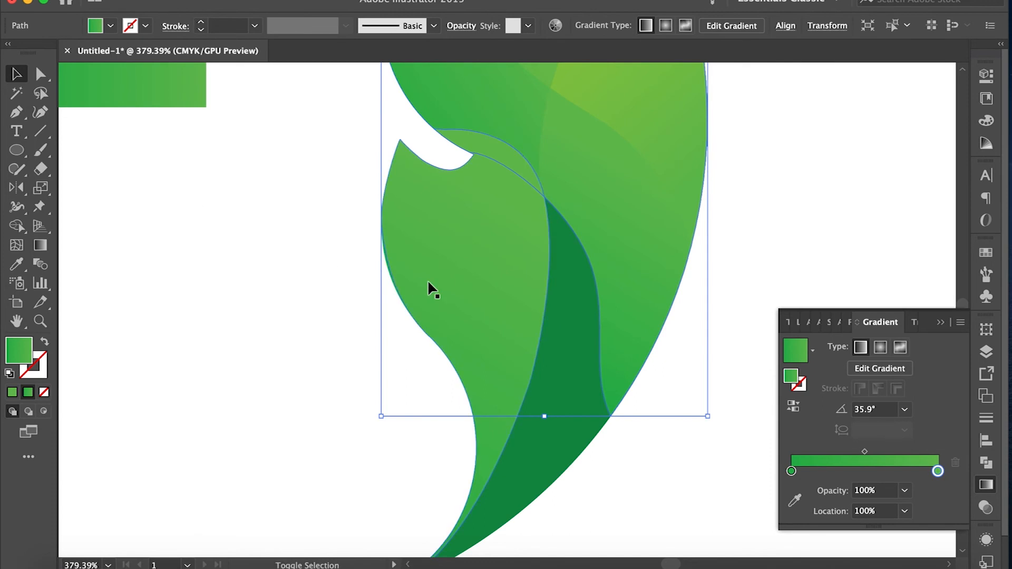
click(17, 227)
drag(482, 140, 512, 116)
click(16, 75)
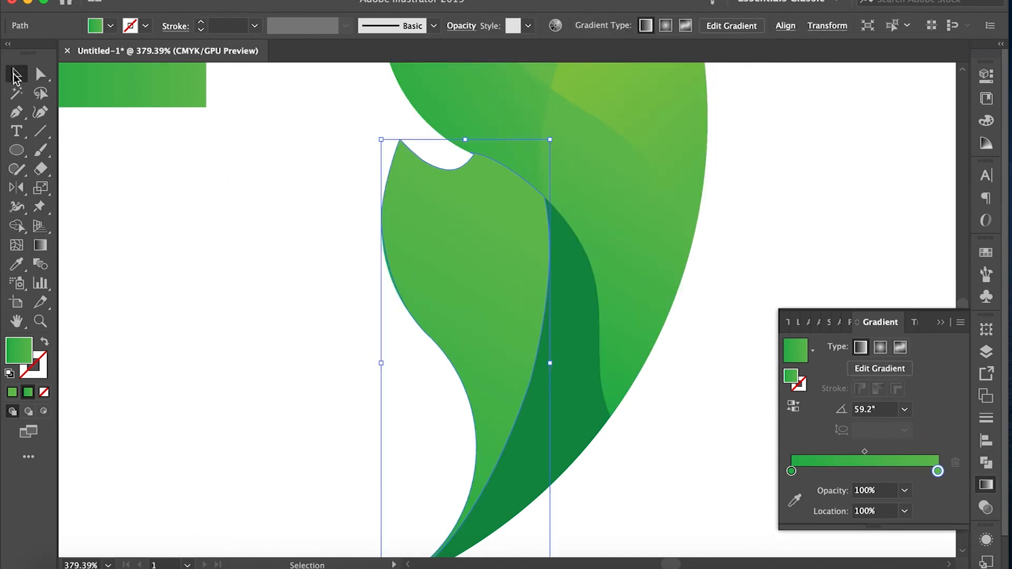
click(237, 182)
Step: Duplicate the third green swatch to its right and fill the copy with the current green linear gradient
scroll(521, 312, down, 2)
scroll(520, 312, up, 3)
click(182, 328)
drag(187, 333, 310, 341)
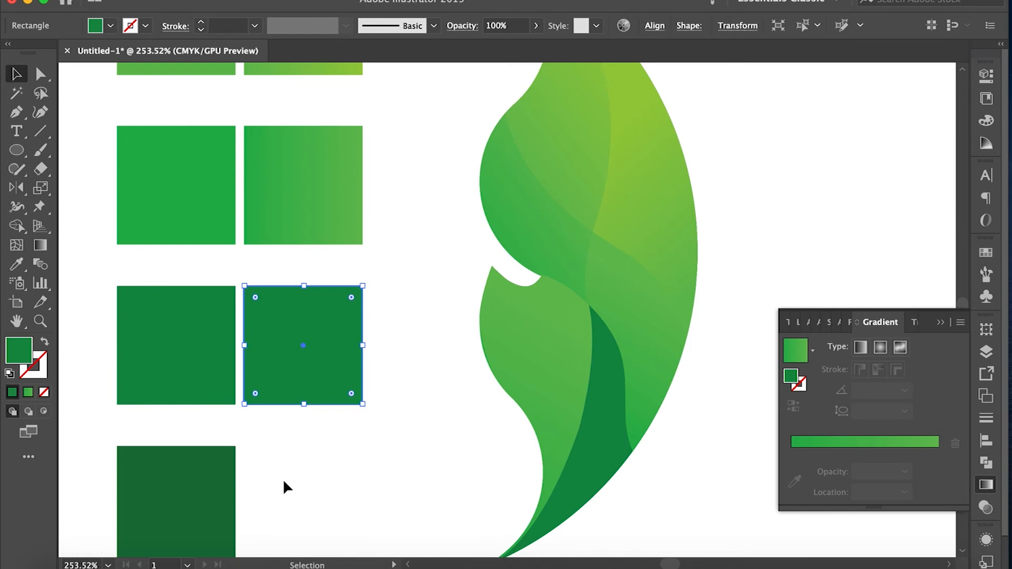
double_click(22, 357)
click(965, 197)
click(796, 351)
click(792, 472)
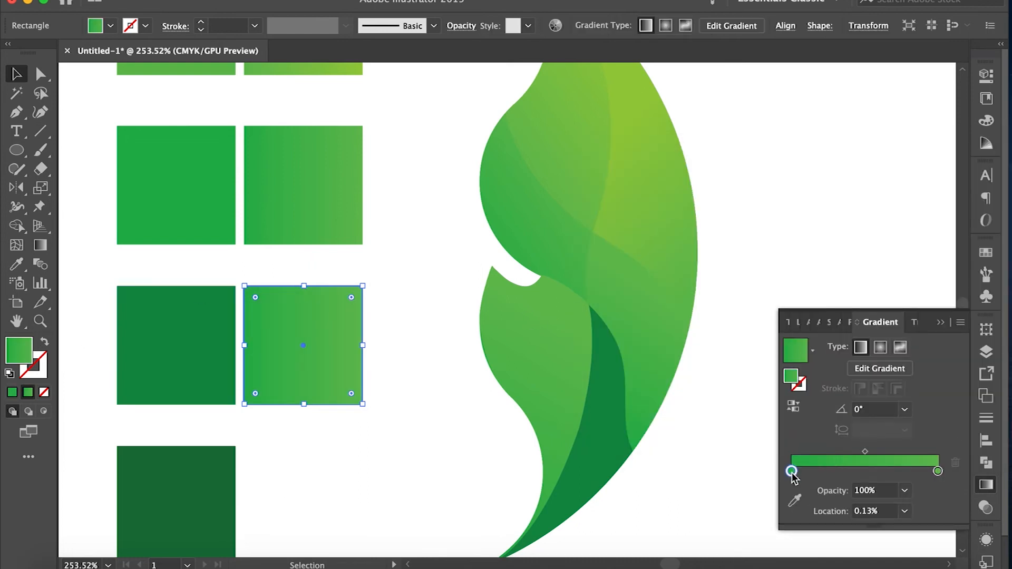
Step: Set the first gradient stop of the third swatch's copy to the dark green of the third swatch
double_click(792, 471)
click(911, 405)
key(Return)
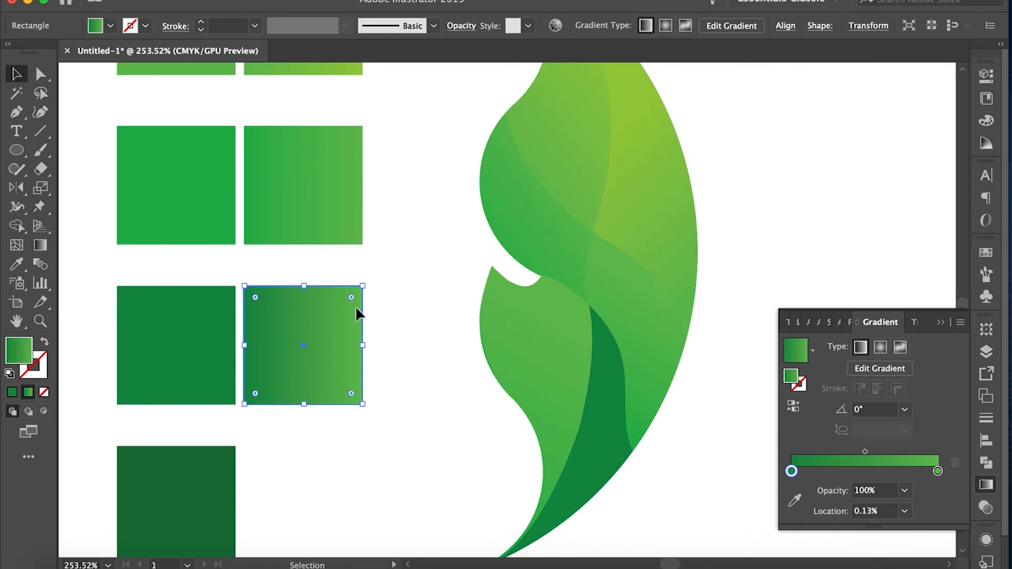
Step: Set the end stop of the third gradient swatch to hex 23B24B, the start green of the gradient swatch above
click(353, 235)
double_click(792, 473)
click(909, 407)
key(Return)
click(296, 324)
double_click(938, 471)
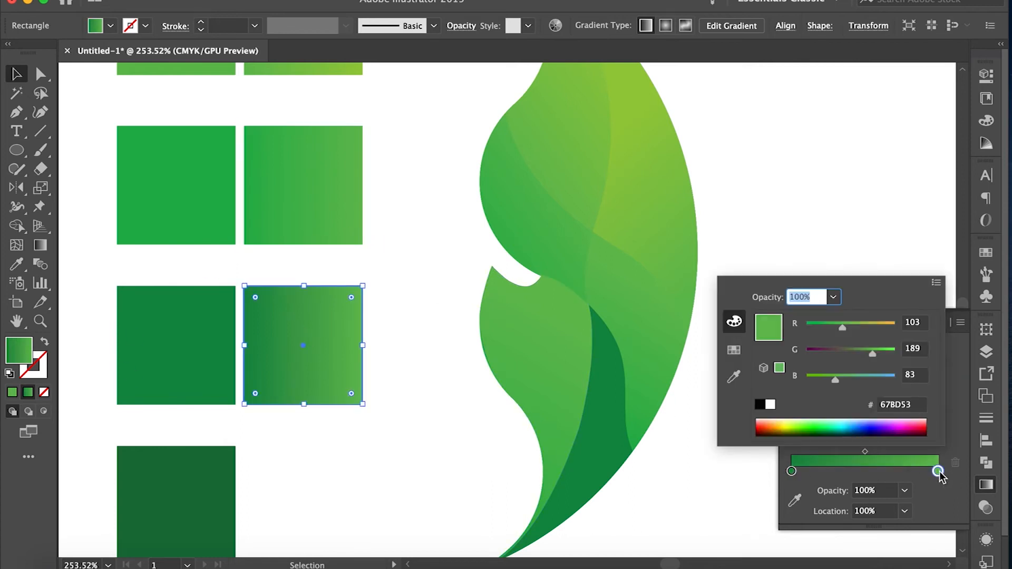
drag(917, 407, 838, 409)
text(23B24B)
key(Return)
Step: Fill the leaf's lower left section with the third gradient swatch using the Eyedropper
click(524, 353)
key(i)
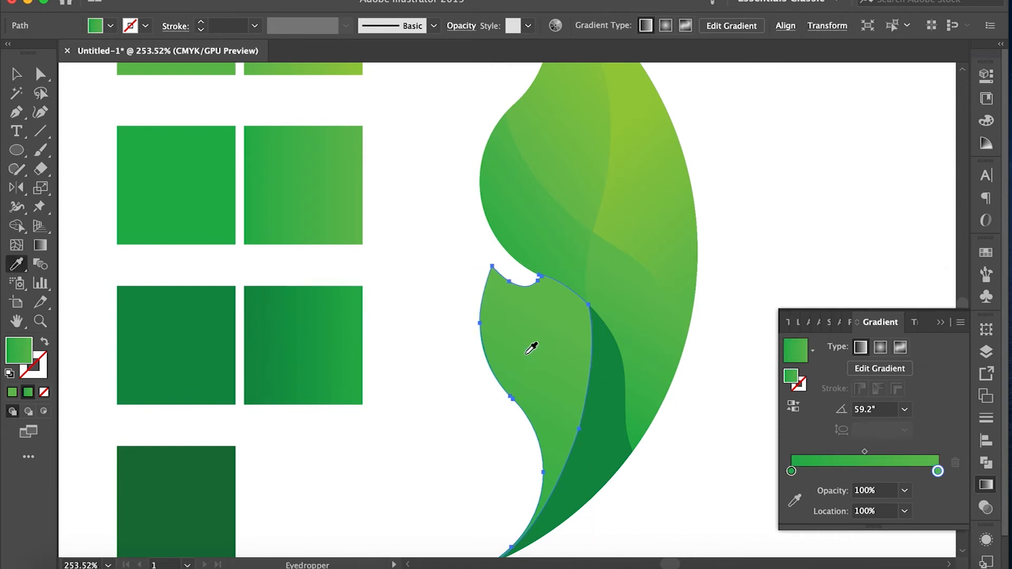
click(316, 327)
key(g)
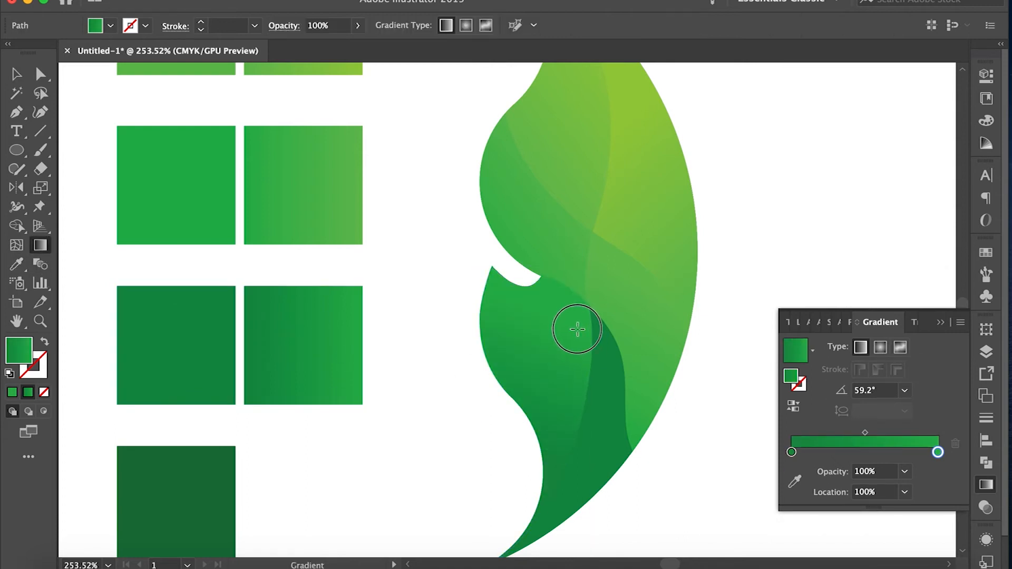
Step: Fill the leaf's remaining flat dark green section with the same dark-to-mid green gradient and redirect it across the shape
key(v)
shift+click(596, 448)
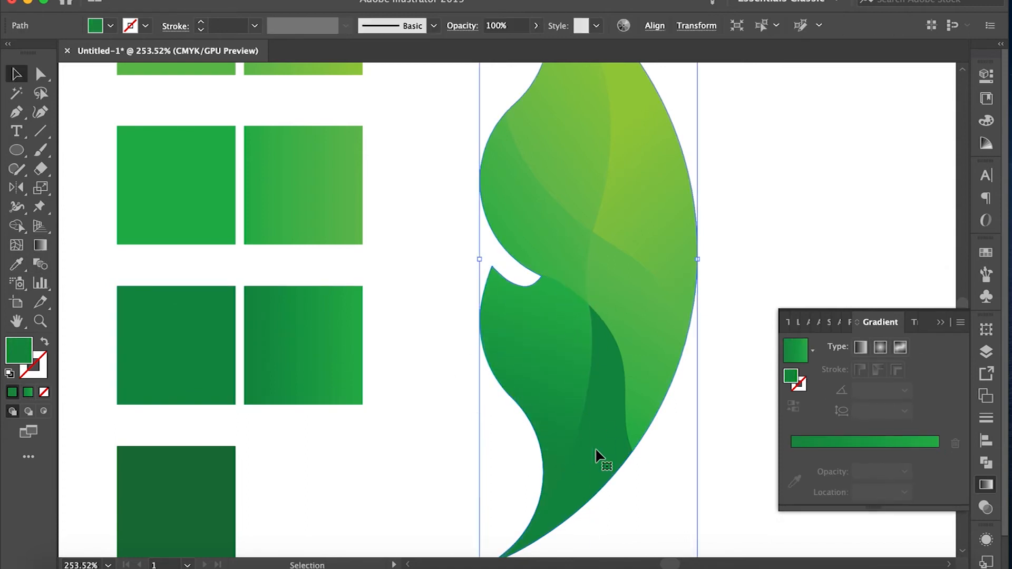
key(i)
click(278, 220)
key(g)
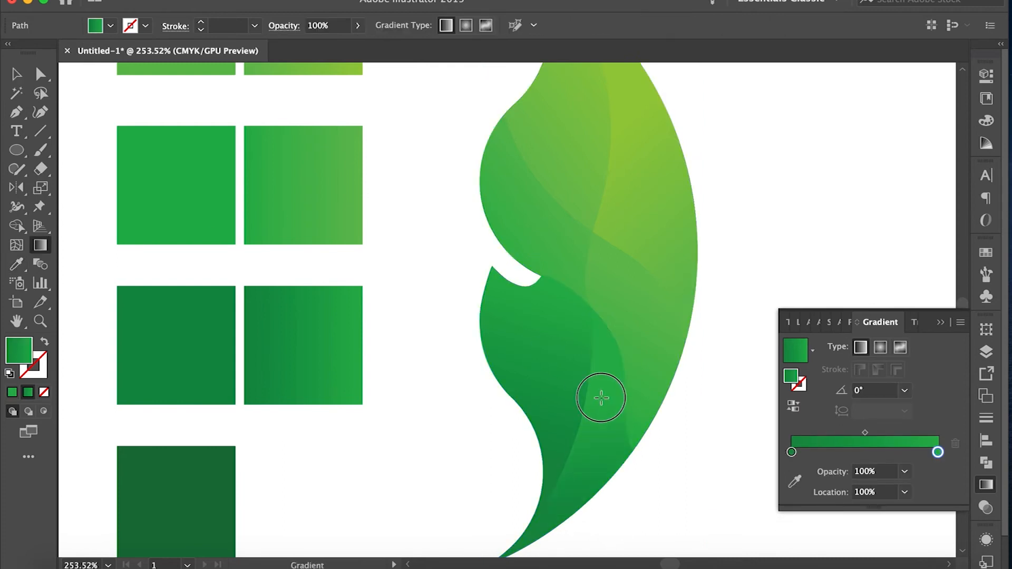
drag(565, 356, 502, 346)
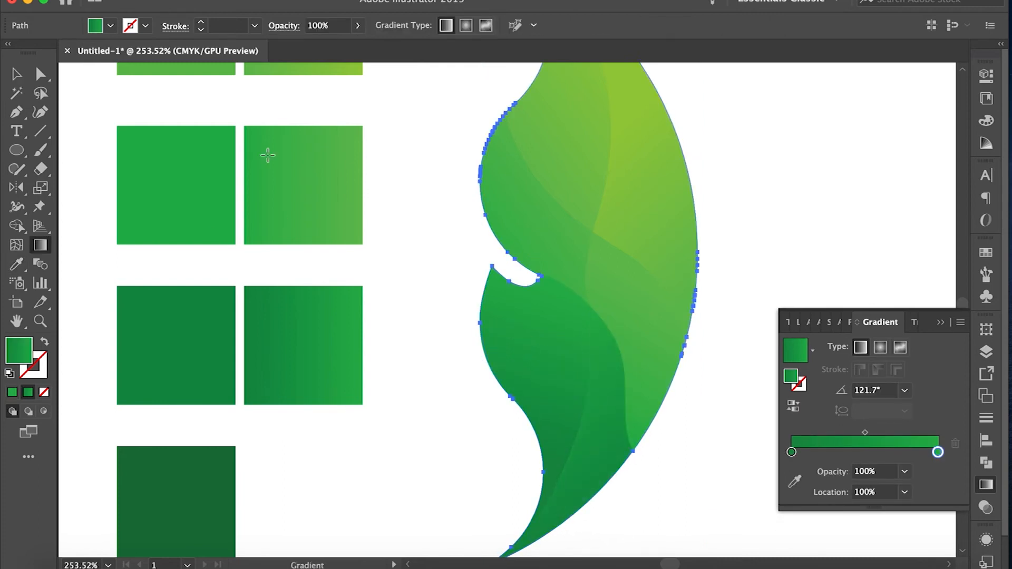
click(41, 77)
click(21, 77)
click(411, 216)
Step: Select the whole leaf and scale it down to a little under half its size
scroll(426, 208, down, 5)
scroll(440, 201, up, 1)
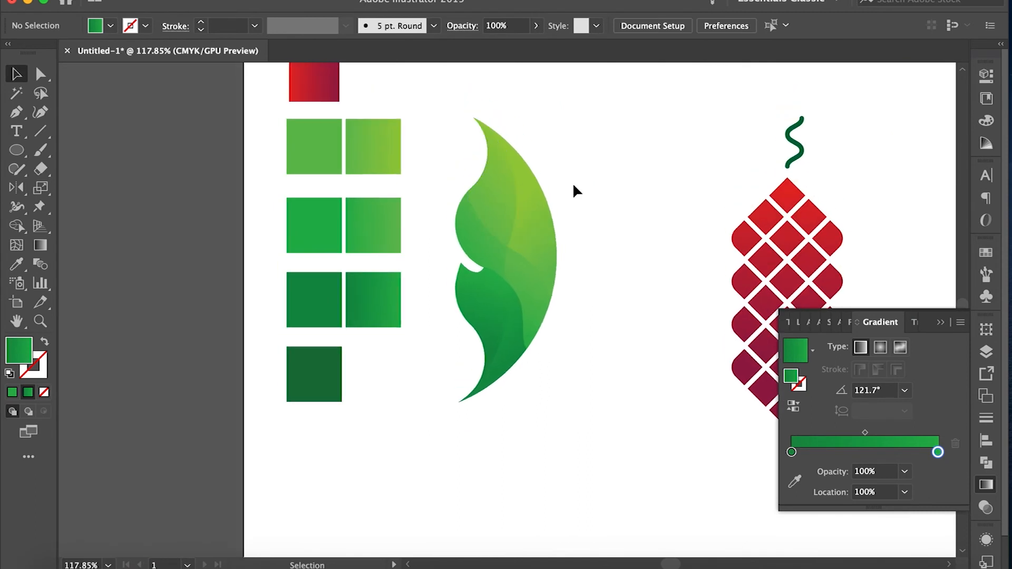
drag(573, 183, 473, 336)
drag(556, 402, 533, 316)
click(552, 276)
scroll(485, 286, up, 4)
scroll(486, 287, up, 1)
click(602, 322)
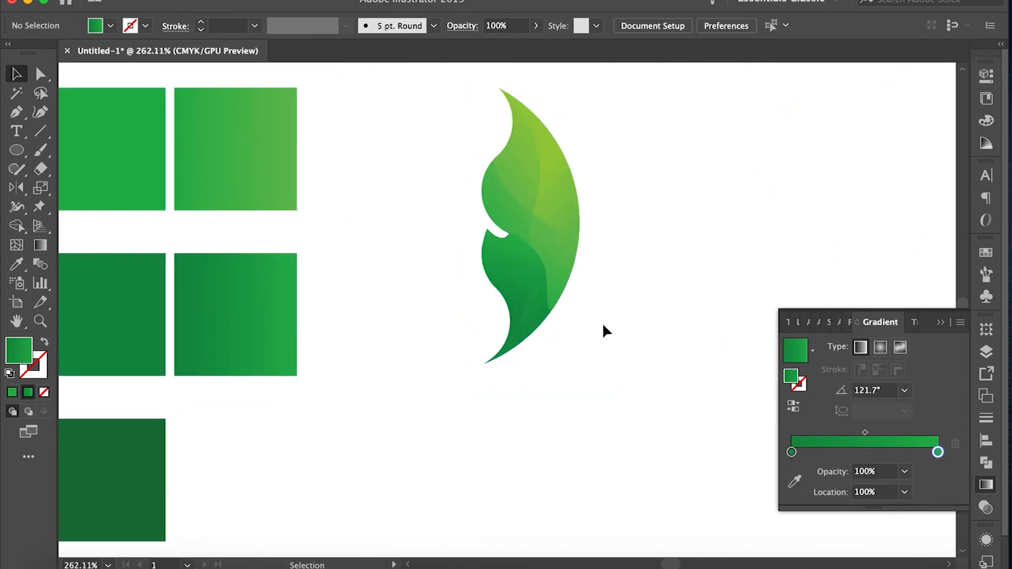
Step: Redraw the gradient of the leaf's lower right dark section diagonally upward at about 66°
key(a)
click(534, 317)
click(41, 245)
drag(522, 341, 610, 262)
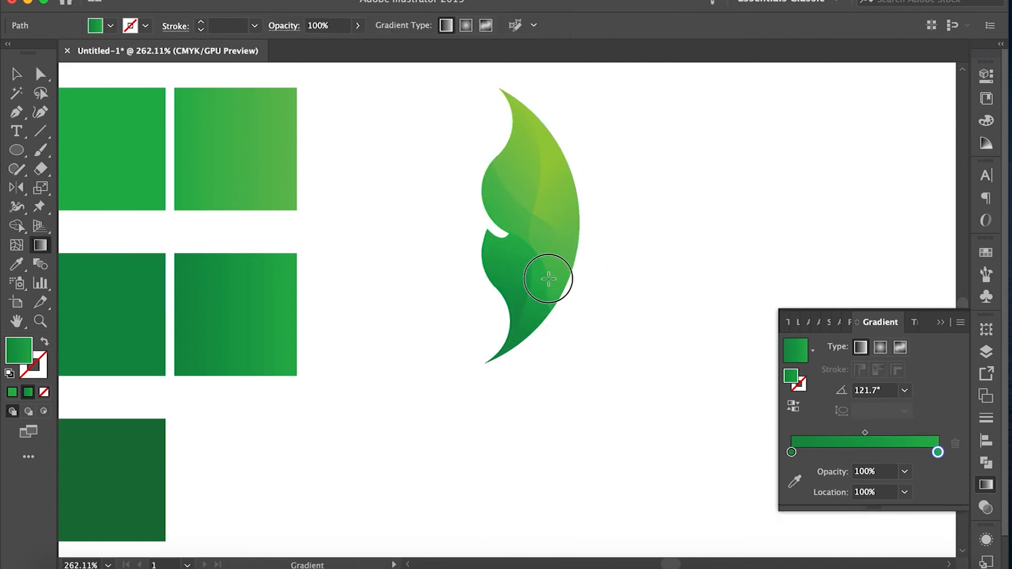
drag(560, 272, 561, 269)
key(v)
click(635, 300)
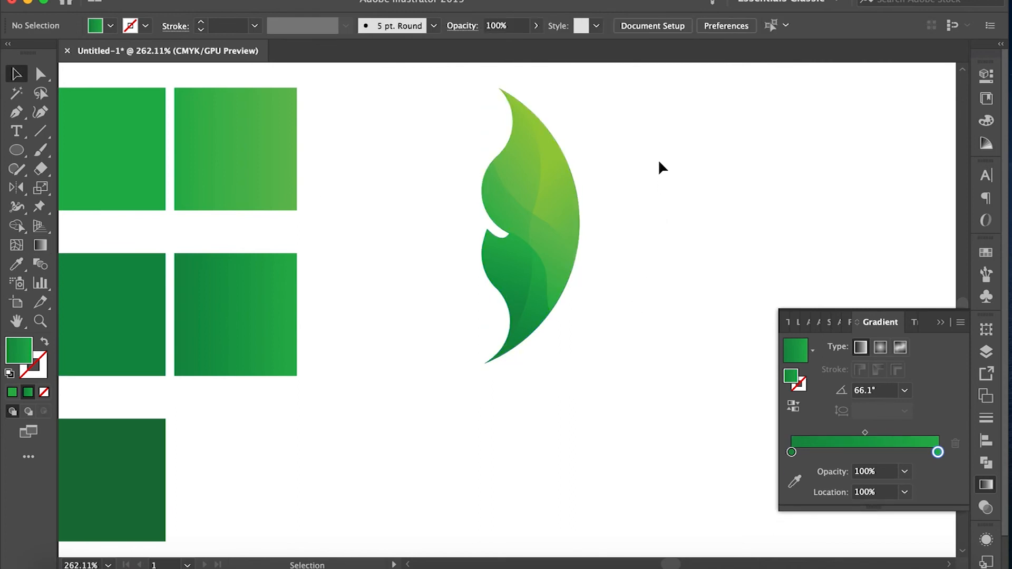
Step: Draw an open Pen curve just outside the leaf's right edge, ending in a short downward hook below the leaf's tip
click(17, 114)
click(541, 108)
scroll(507, 375, up, 1)
drag(483, 335, 260, 470)
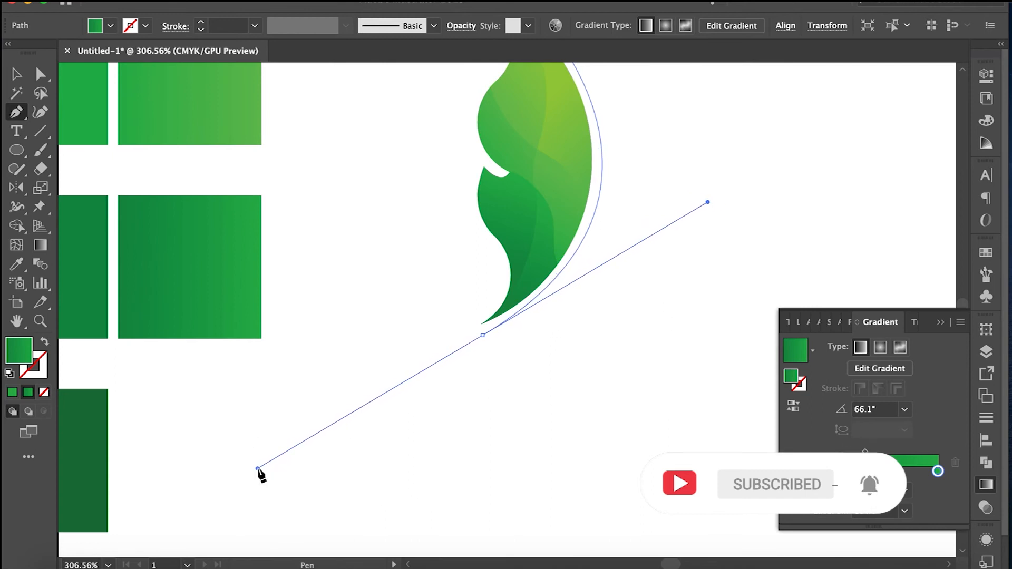
click(483, 336)
scroll(483, 337, up, 1)
scroll(486, 340, up, 4)
drag(453, 377, 446, 398)
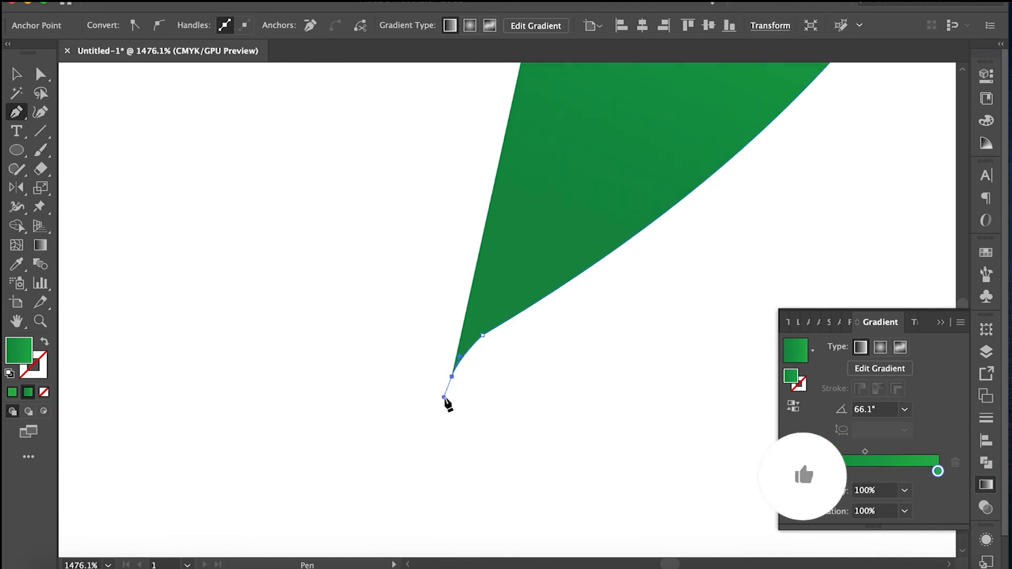
Step: Swap the new curve's green gradient fill to its stroke and round the corner near its lower end
click(16, 75)
click(495, 337)
click(492, 326)
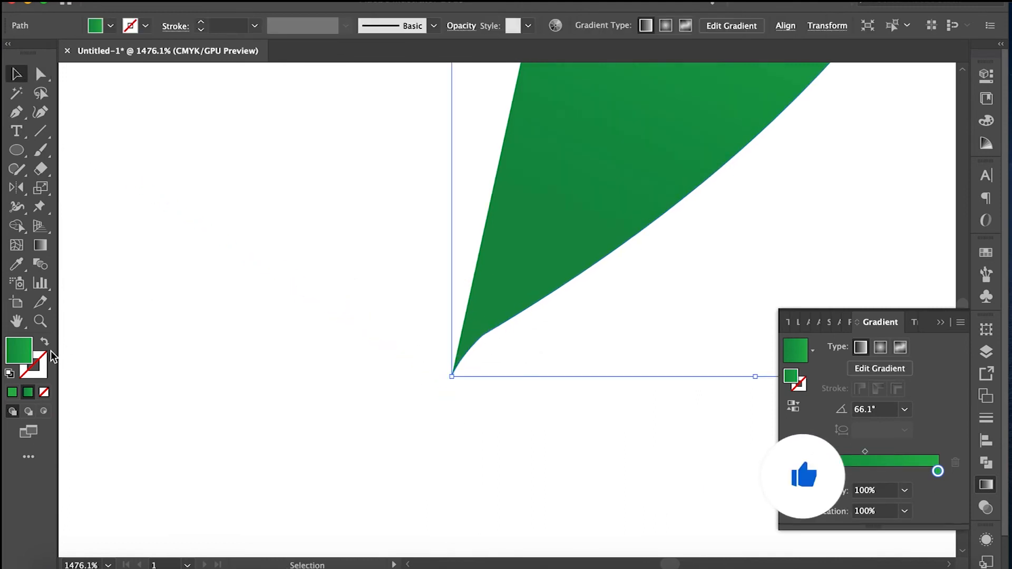
key(shift+x)
key(a)
mouse_move(482, 345)
mouse_down()
mouse_move(515, 348)
mouse_move(587, 463)
mouse_up()
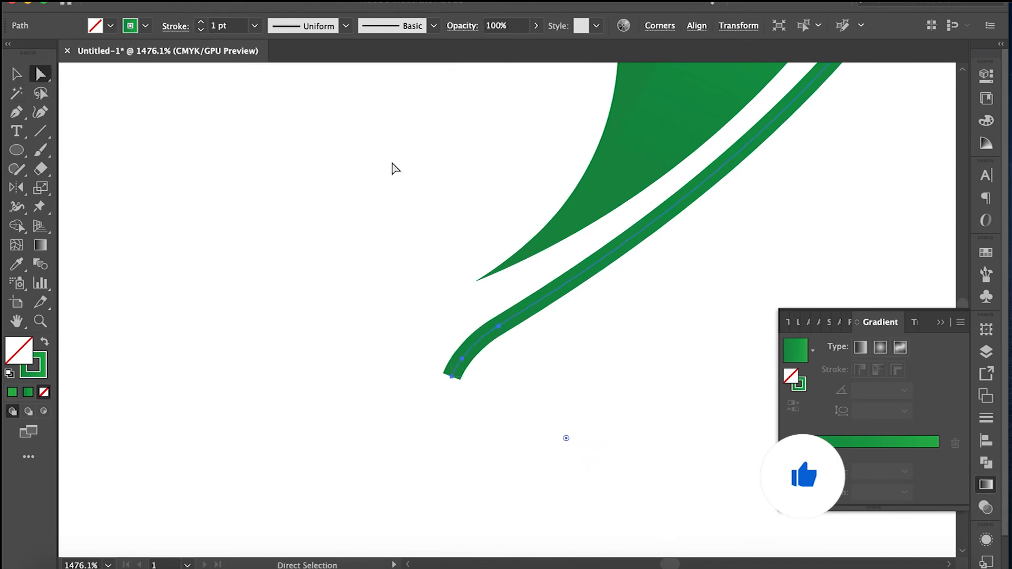
Step: Apply the triangular tapered width profile to the curve's stroke and flip it so the thick end is at the base
click(175, 26)
click(137, 270)
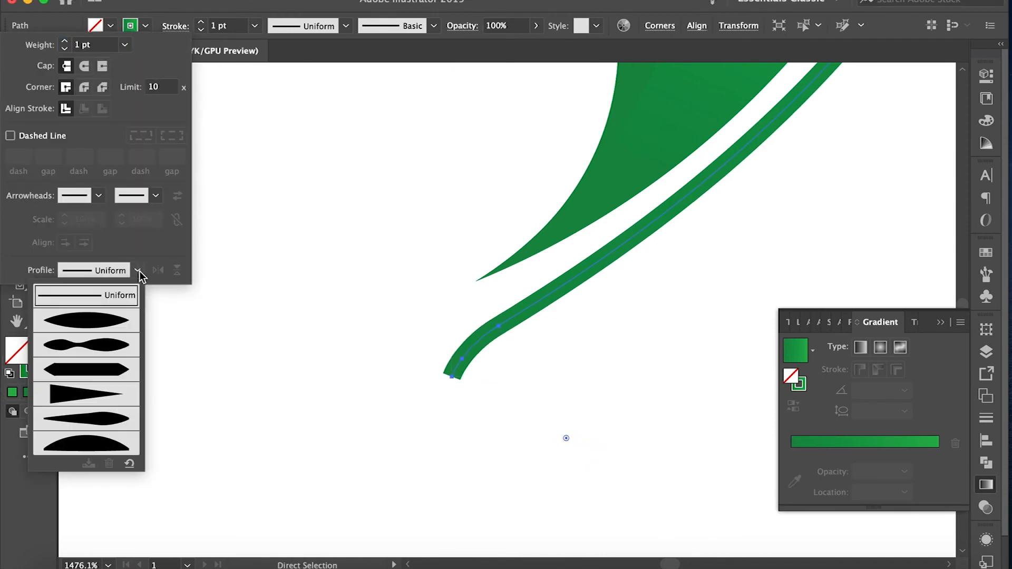
click(102, 403)
click(158, 270)
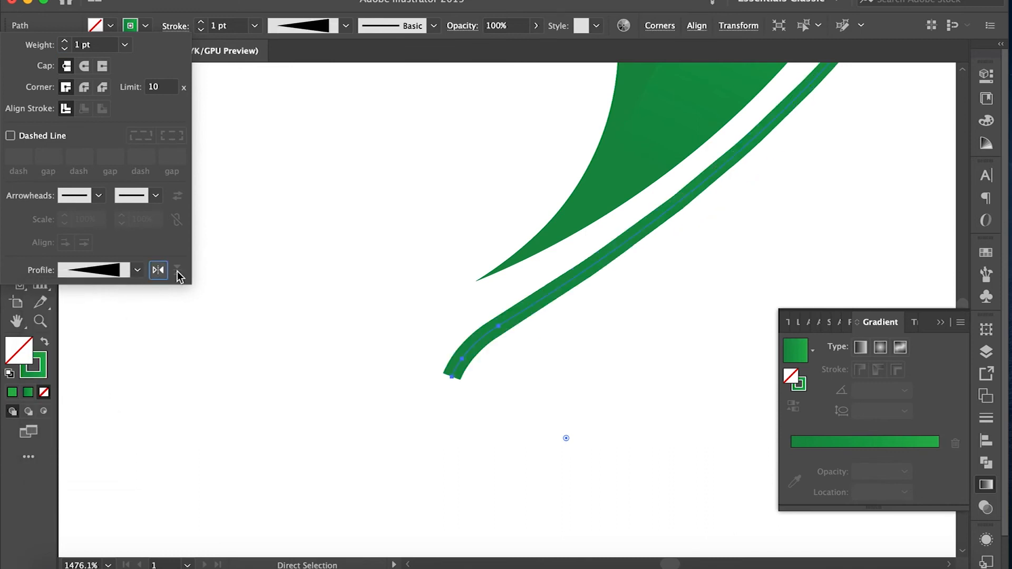
click(422, 382)
scroll(422, 382, down, 10)
click(506, 334)
scroll(506, 335, up, 8)
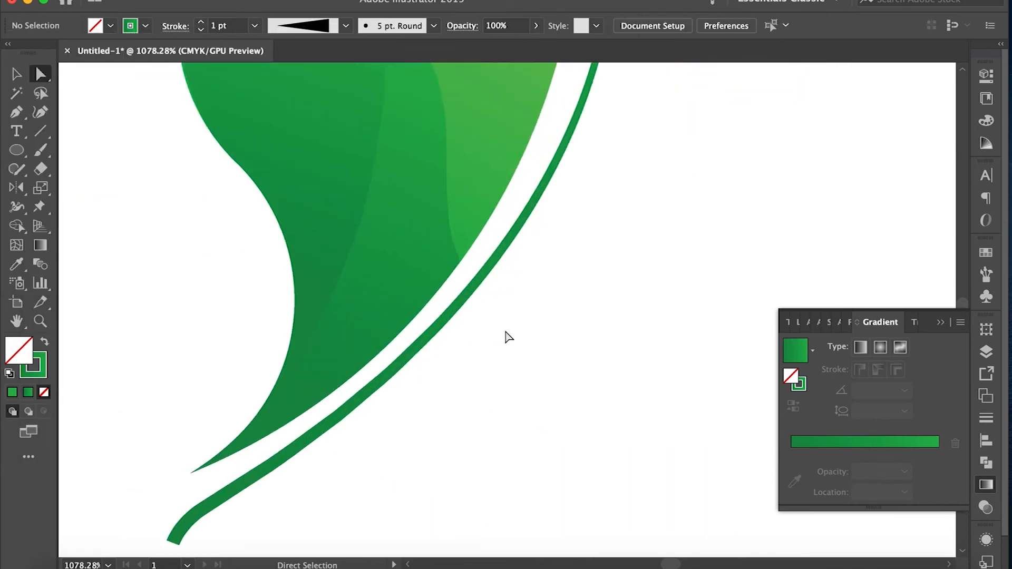
Step: Set the tapered curve's stroke weight to 2 pt and make a slightly offset duplicate beside it
click(428, 345)
scroll(429, 351, down, 4)
drag(697, 300, 690, 293)
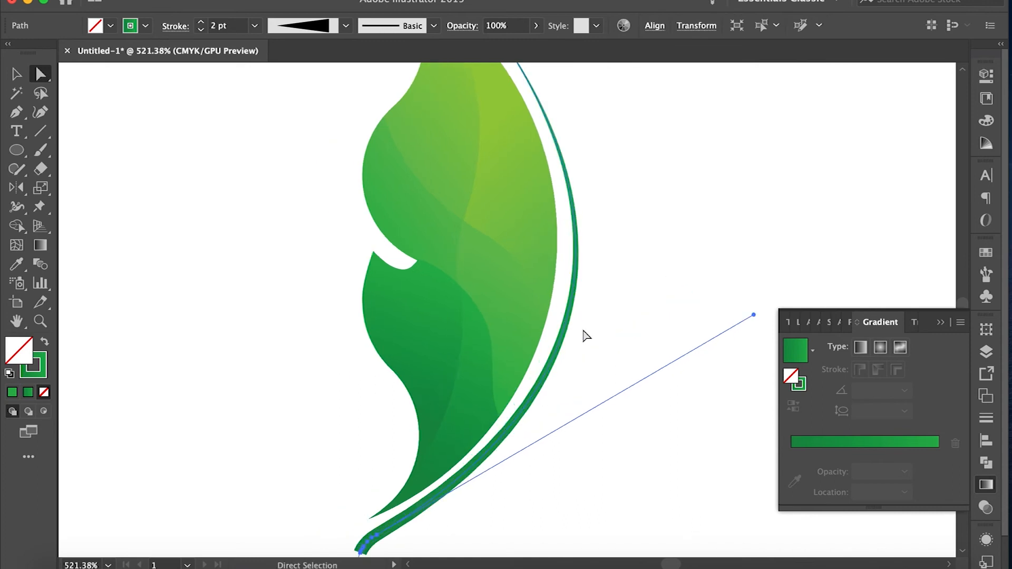
click(583, 332)
click(560, 343)
drag(560, 343, 570, 348)
scroll(569, 348, up, 4)
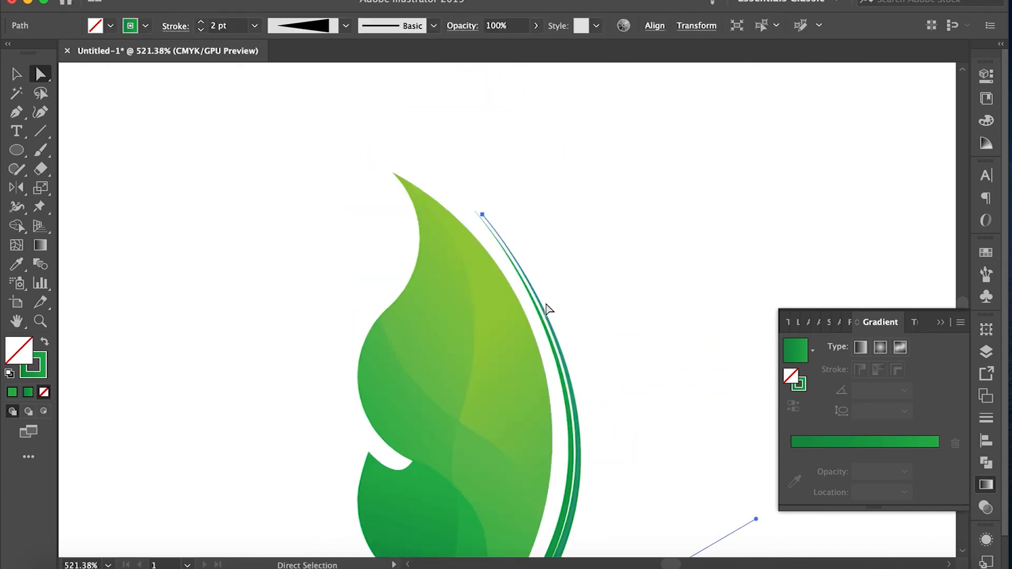
Step: Bring the top ends of the two tapered curves together and adjust the curve handle so they run closely side by side
scroll(525, 271, up, 5)
drag(416, 124, 405, 125)
scroll(553, 336, down, 5)
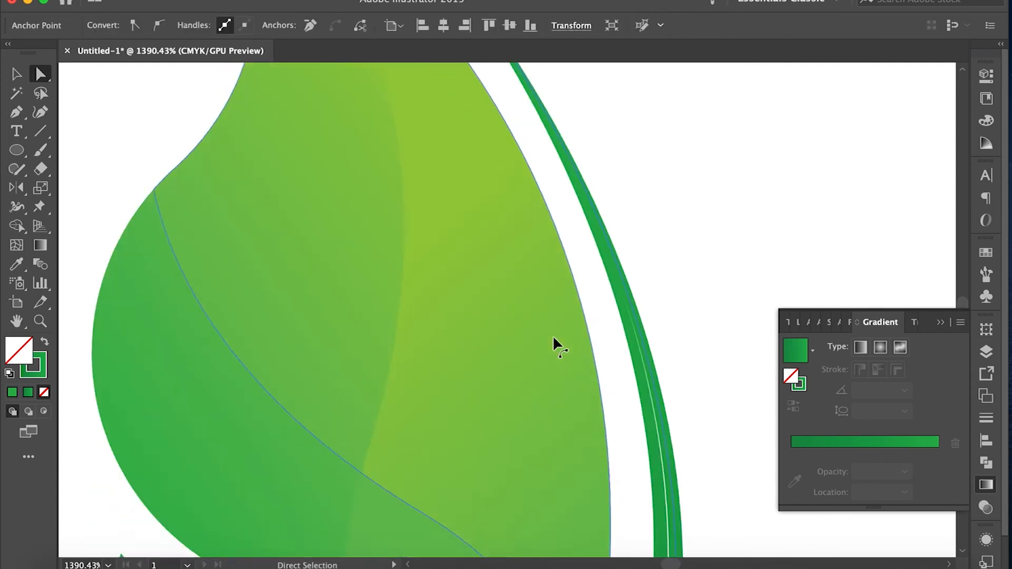
scroll(553, 335, down, 5)
drag(741, 361, 735, 361)
click(547, 408)
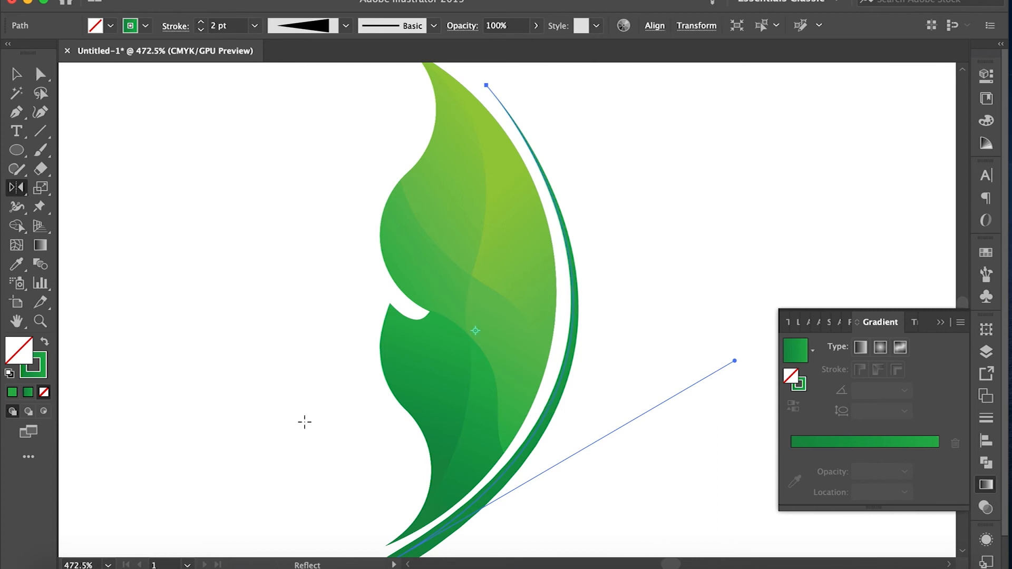
Step: Recolour the selected inner curve with the light green of the first green swatch, as a stroke with no fill
scroll(305, 421, down, 2)
scroll(255, 283, up, 2)
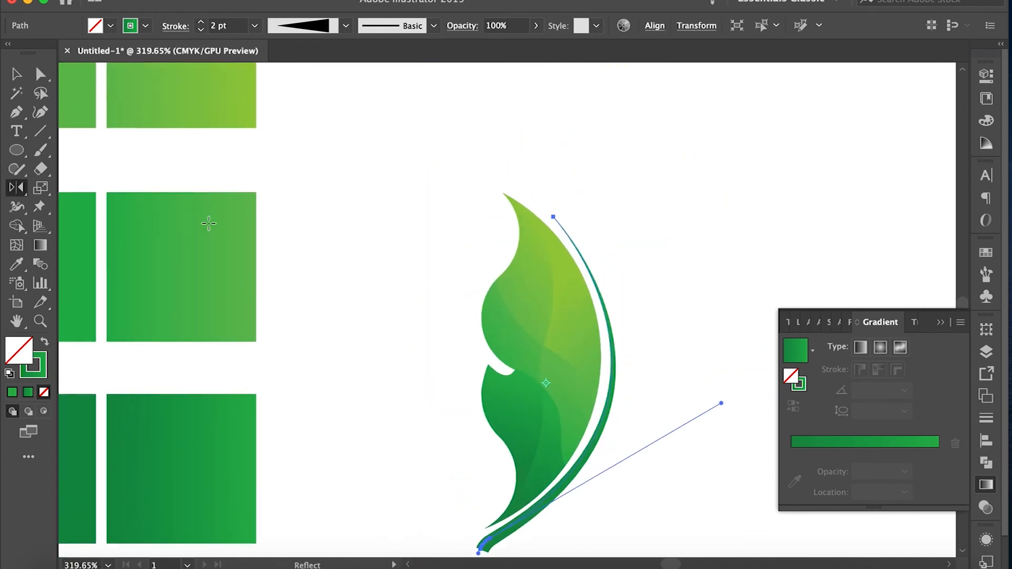
key(p)
key(i)
scroll(185, 135, up, 3)
click(127, 145)
click(44, 342)
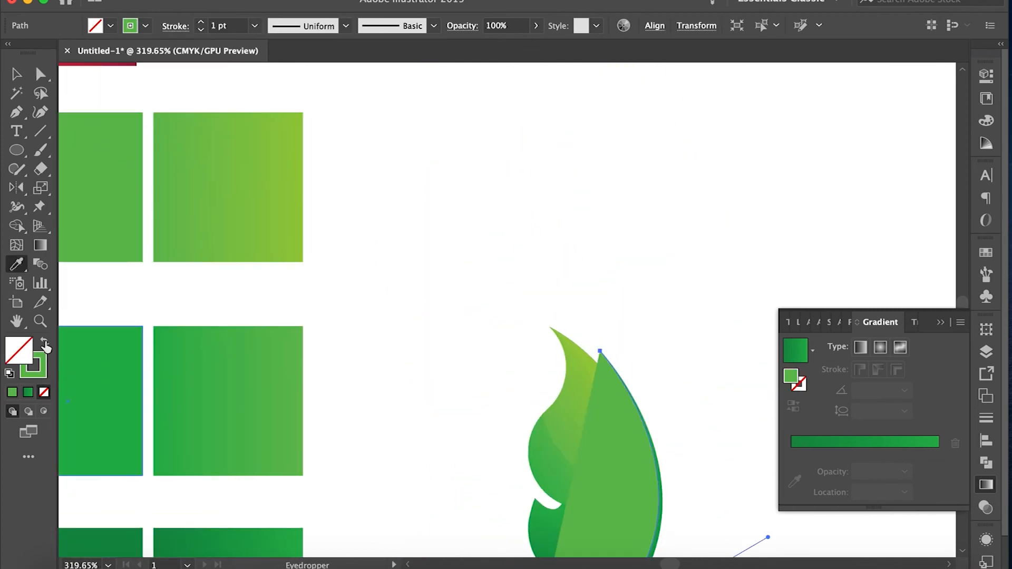
click(17, 74)
click(443, 211)
scroll(688, 374, up, 4)
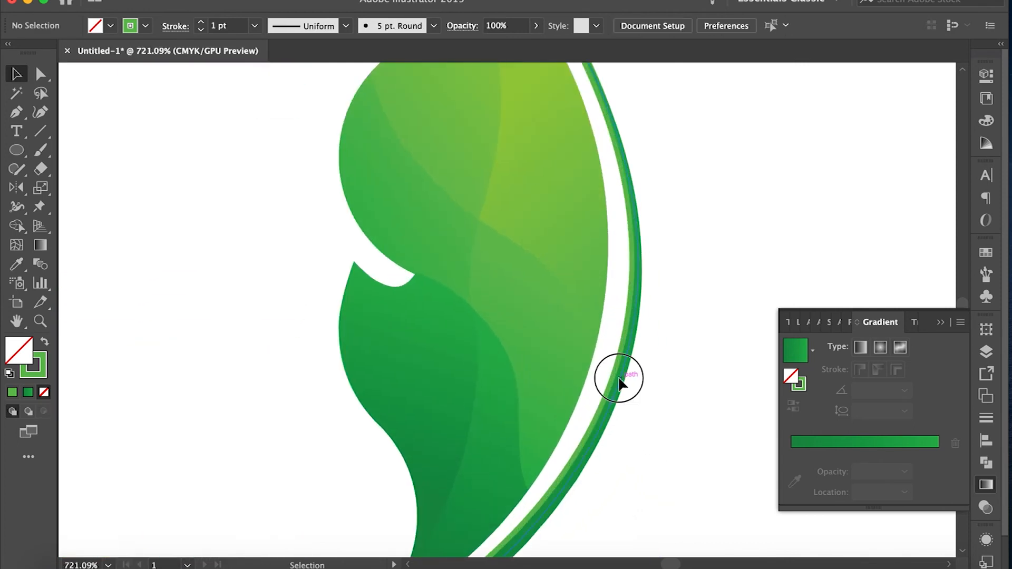
Step: Apply the triangular tapered width profile to the light green curve and flip it to match the dark curve
click(620, 382)
click(648, 435)
scroll(649, 436, down, 4)
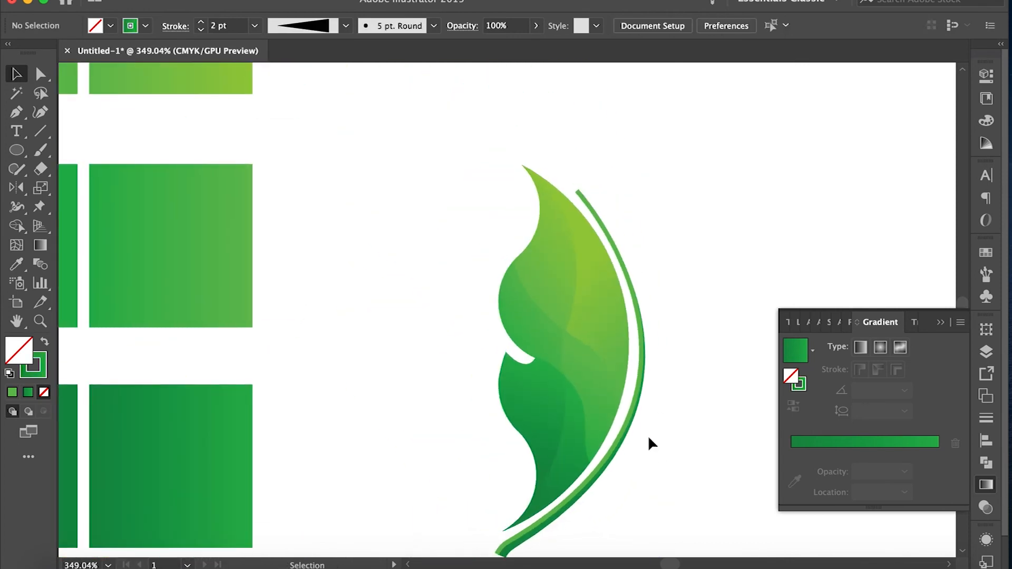
click(638, 384)
click(176, 26)
click(128, 271)
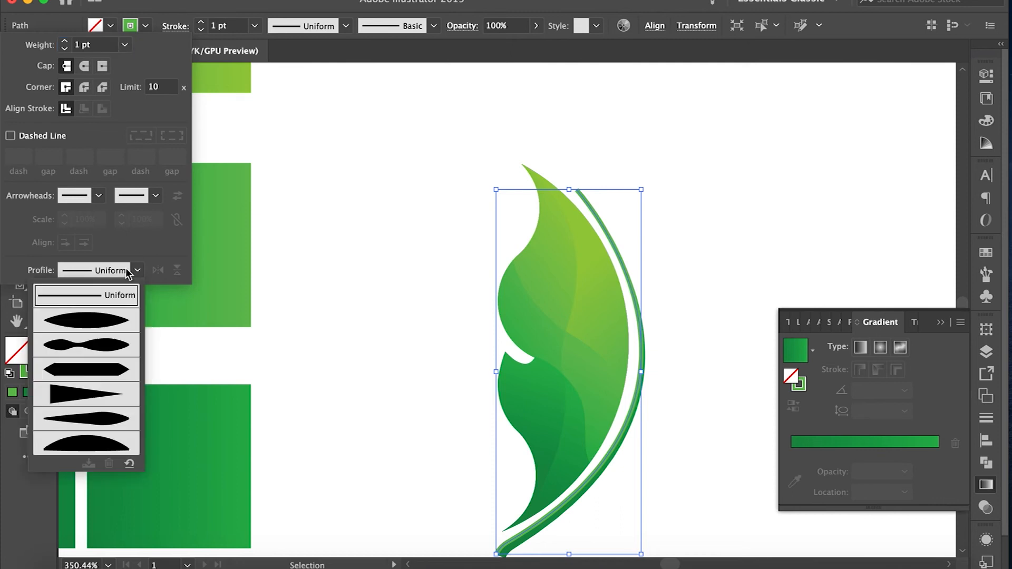
click(83, 419)
click(137, 271)
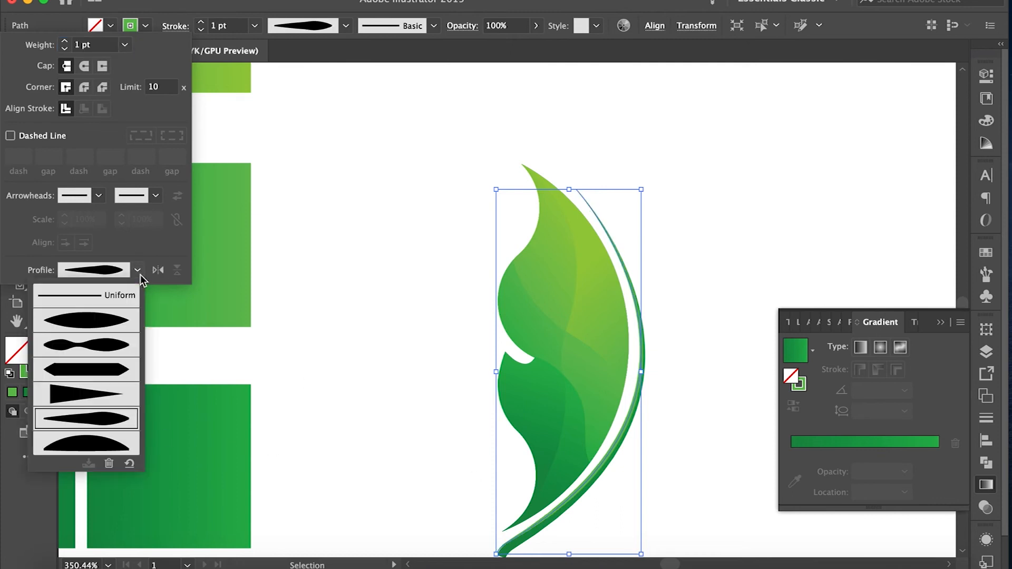
click(94, 382)
click(159, 270)
click(672, 441)
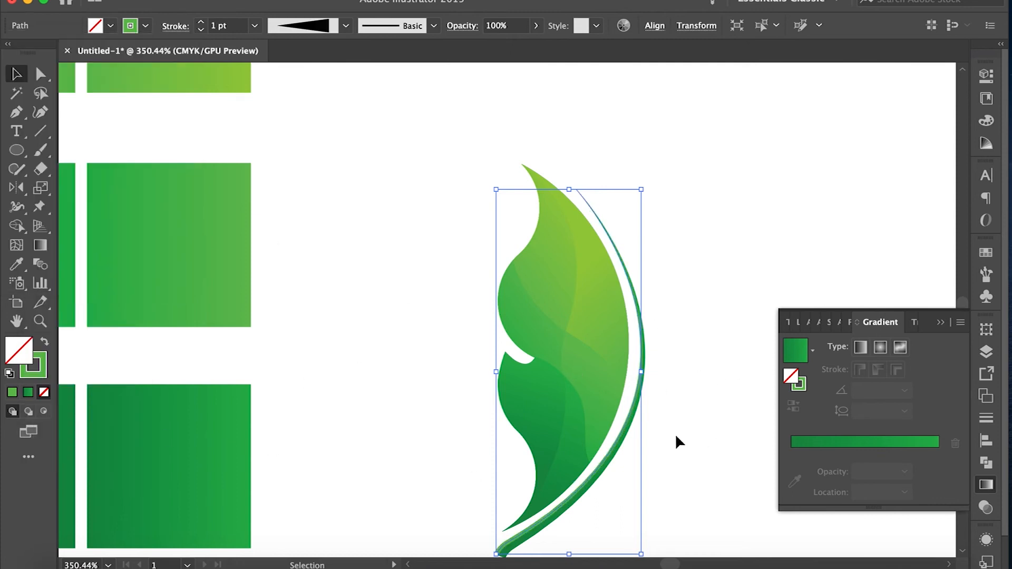
Step: Select both the light and dark green stem curves and expand their strokes into filled outlines
click(671, 441)
scroll(669, 441, up, 4)
scroll(654, 440, down, 3)
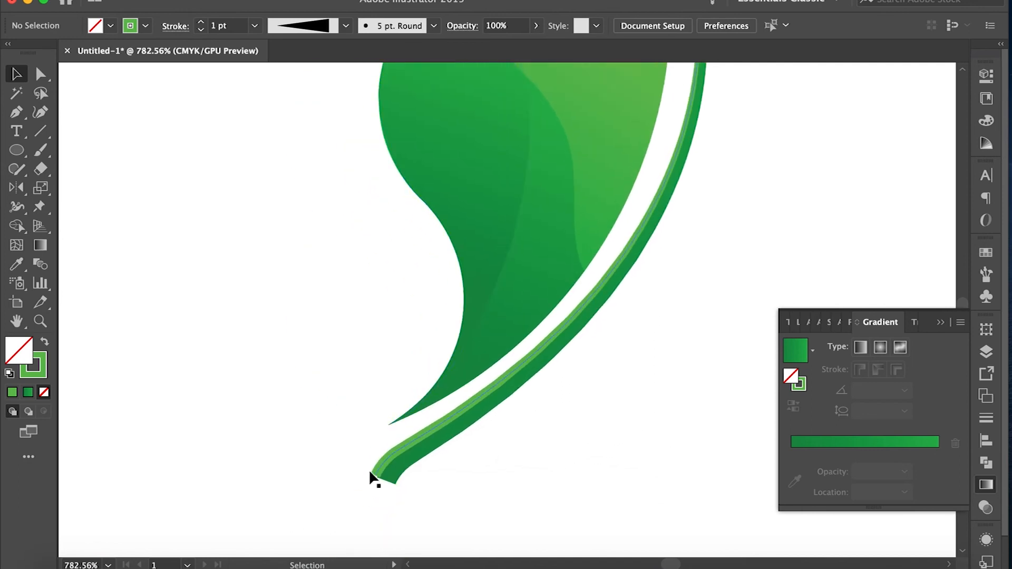
click(385, 476)
click(392, 482)
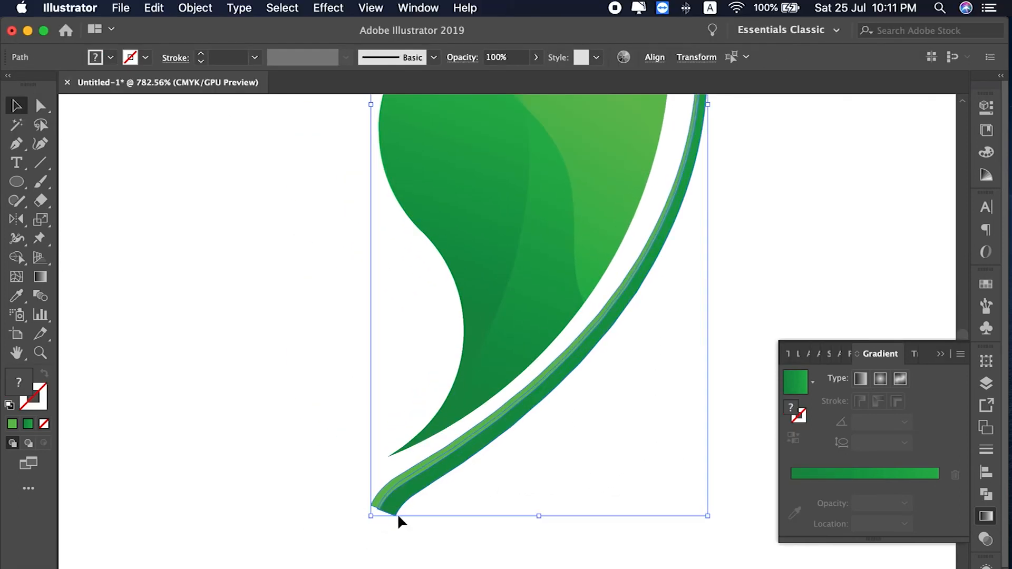
click(195, 7)
click(240, 168)
click(522, 422)
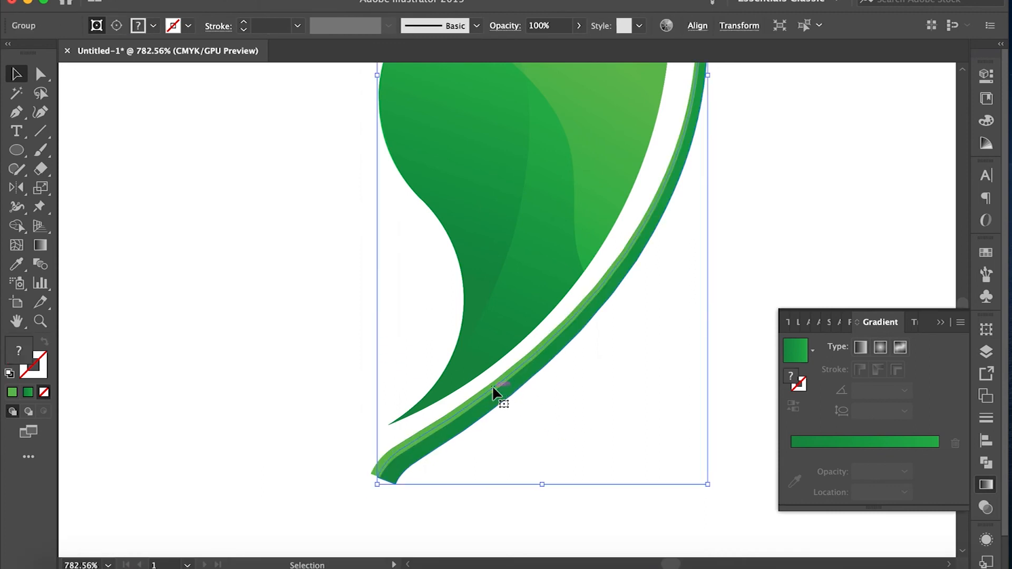
Step: Adjust the anchor points at the lower end of the expanded stem with Direct Selection
scroll(496, 393, down, 2)
scroll(413, 495, up, 10)
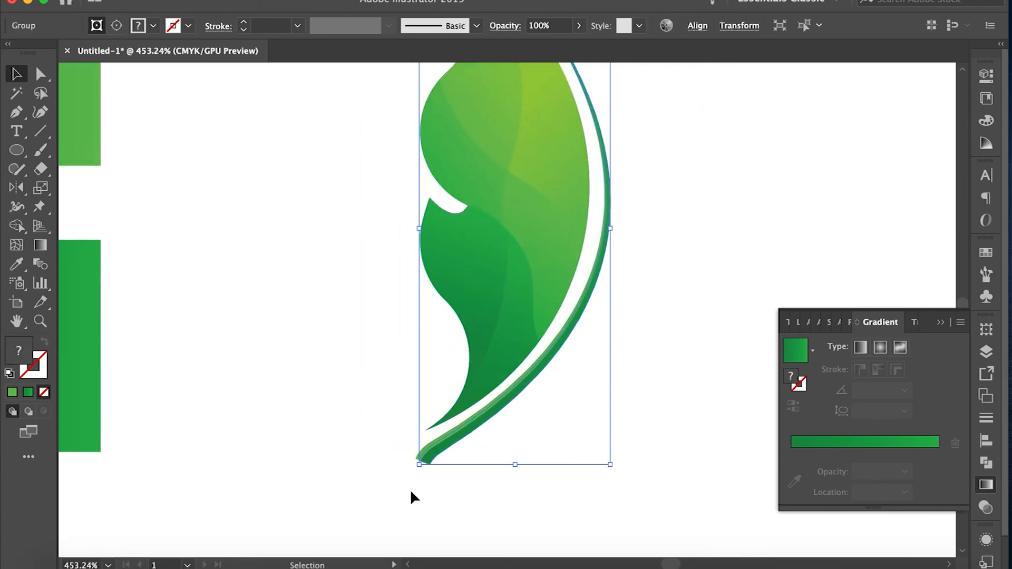
key(a)
click(431, 359)
drag(432, 364, 470, 374)
key(shift+super+a)
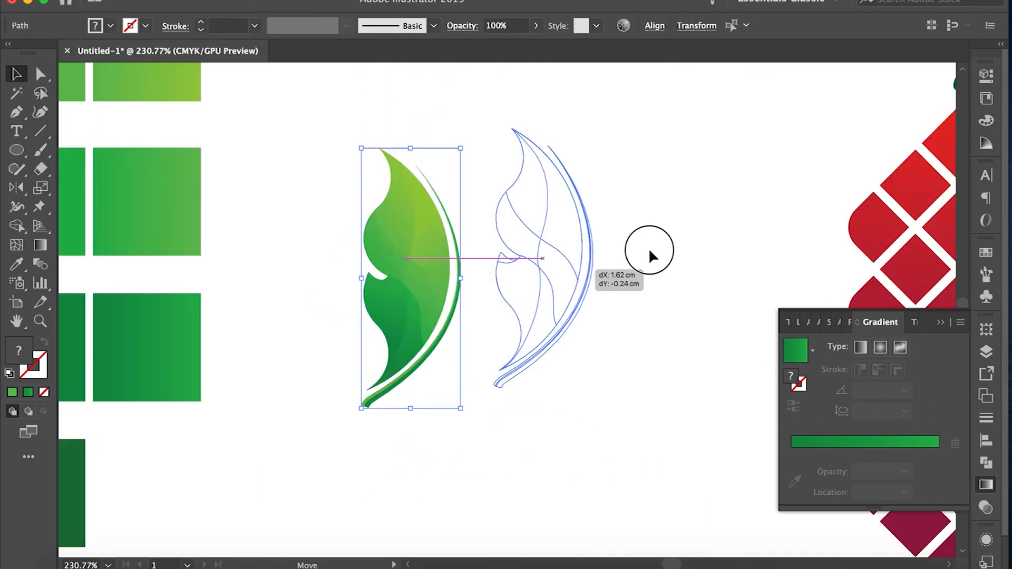
Step: Move the green squiggle stem away from the fruit and place the leaf with its stem end on the fruit's top diamond
scroll(678, 242, down, 3)
drag(650, 256, 723, 136)
click(761, 199)
click(687, 186)
drag(687, 186, 442, 190)
drag(708, 173, 700, 193)
click(746, 188)
click(708, 187)
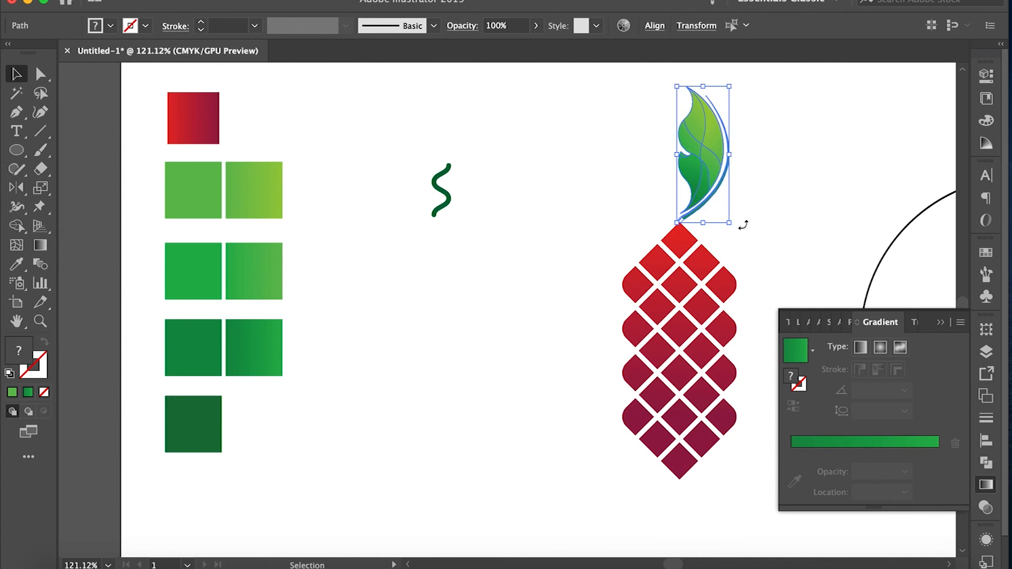
Step: Collapse the gradient settings and delete the black construction circles beside the fruit
click(761, 241)
scroll(759, 245, left, 5)
scroll(760, 245, up, 2)
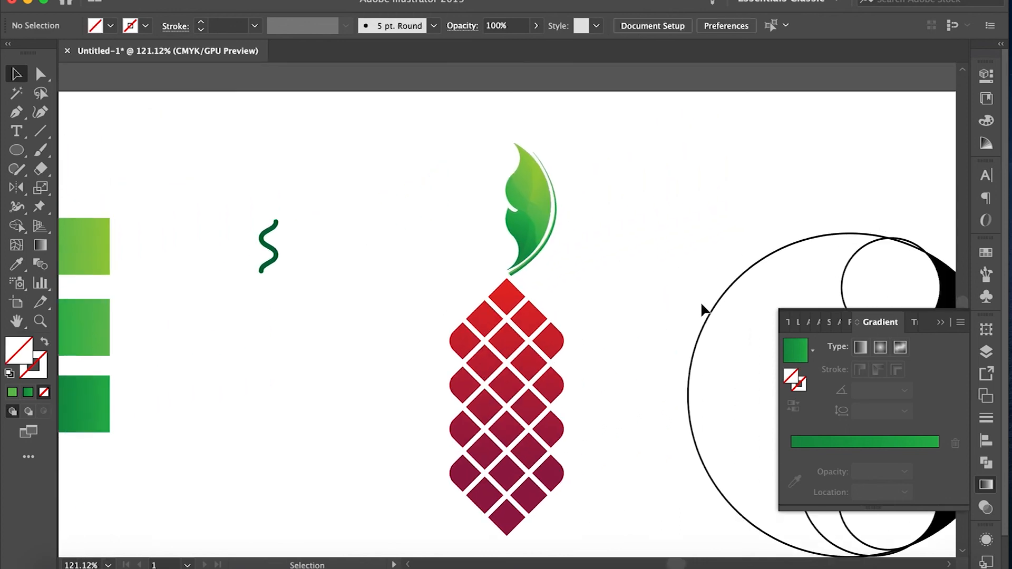
click(943, 323)
drag(737, 160, 935, 566)
key(Delete)
Step: Move the green squiggle stem away from the fruit to sit beside the red gradient swatch
drag(350, 178, 242, 211)
drag(269, 170, 77, 94)
click(327, 216)
Step: Tilt the leaf clockwise and place its stem end on the fruit's top diamond
scroll(470, 279, up, 1)
scroll(527, 253, up, 3)
drag(666, 171, 515, 211)
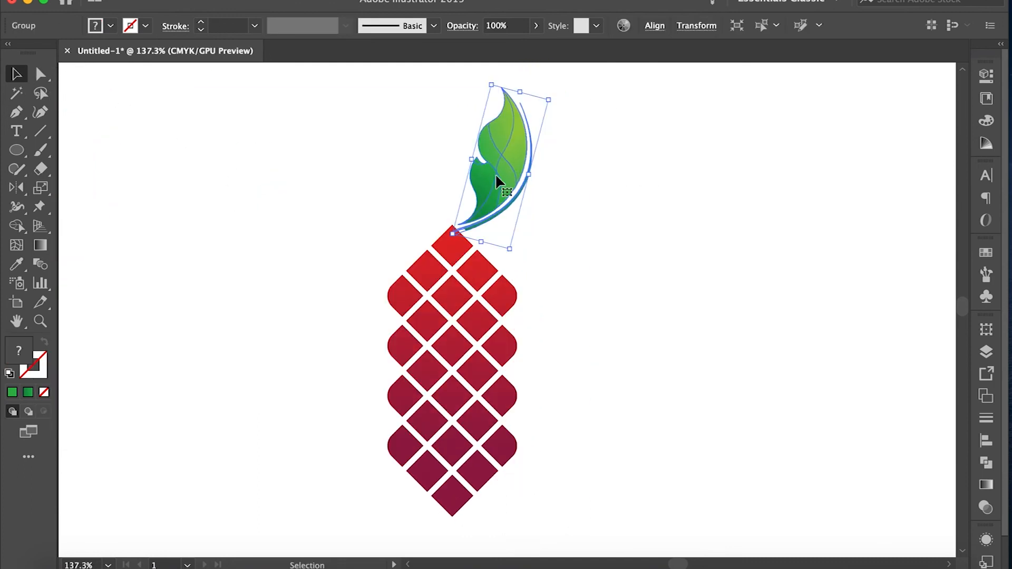
Step: Reflect the leaf across the vertical axis and move it to the left side of the fruit's top
right_click(512, 180)
mouse_move(580, 331)
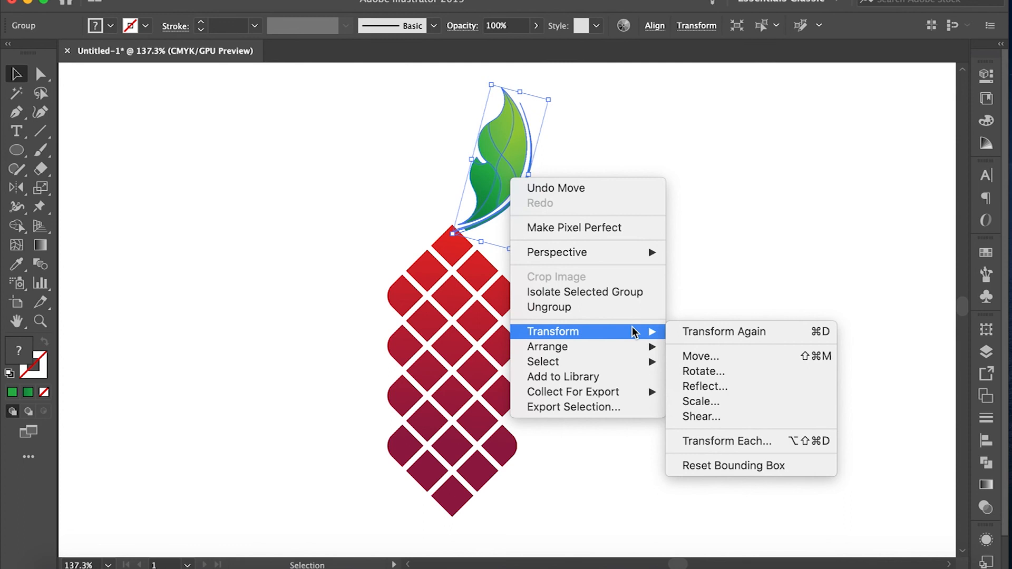
click(706, 386)
click(872, 399)
drag(471, 164, 390, 165)
click(580, 221)
Step: Rotate the leaf counterclockwise until it lies nearly horizontal and move its stem end against the top diamond
click(421, 117)
drag(422, 86, 335, 190)
drag(405, 178, 439, 242)
click(517, 192)
Step: Duplicate the leaf as a smaller, more upright copy above the first one, with the stem ends meeting
drag(348, 261, 400, 176)
click(480, 226)
drag(448, 145, 389, 199)
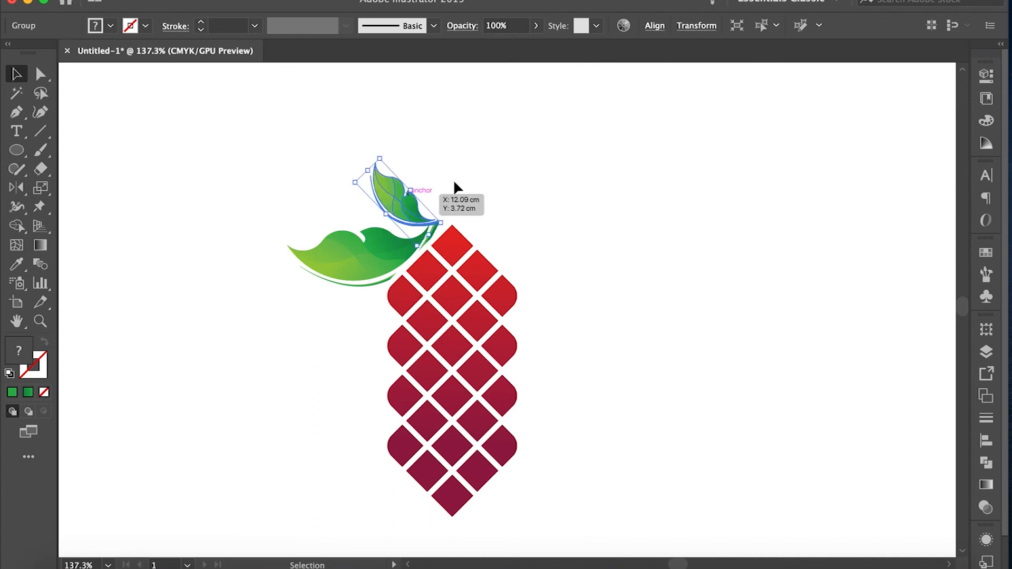
click(491, 188)
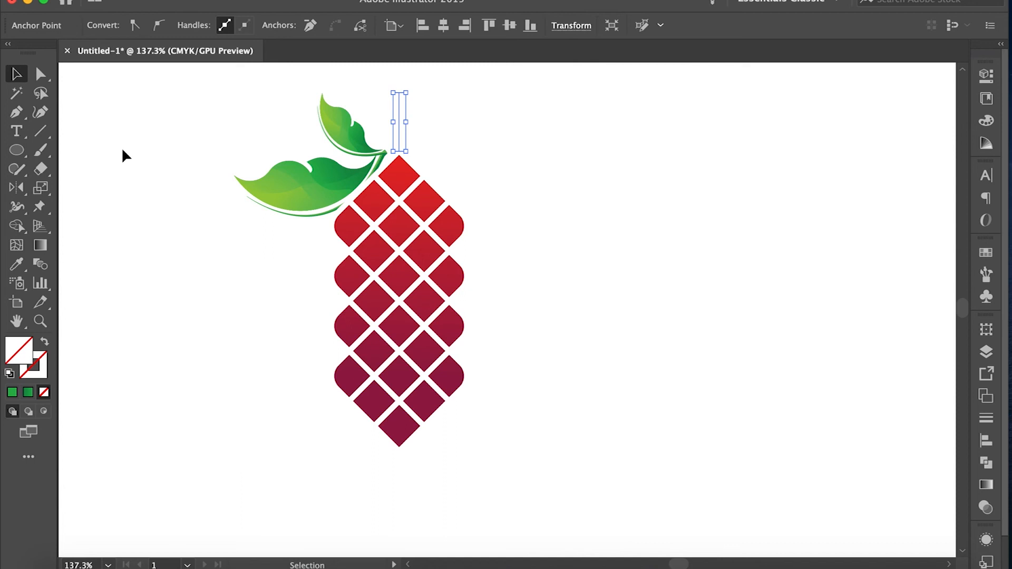
Step: Sample the green swatch for the vertical line above the top diamond and apply it as the line's stroke colour
scroll(105, 280, left, 5)
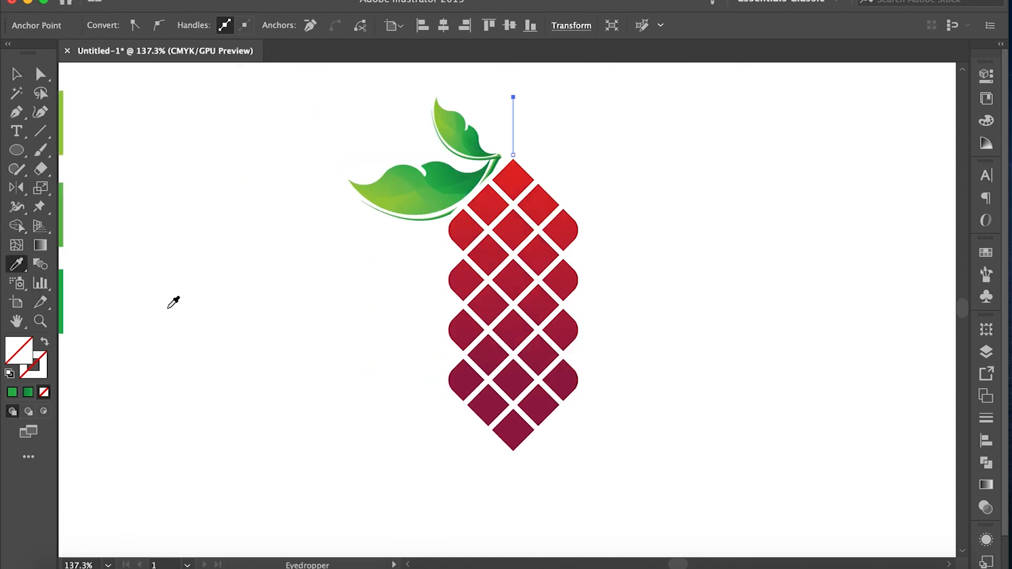
click(75, 292)
key(shift+x)
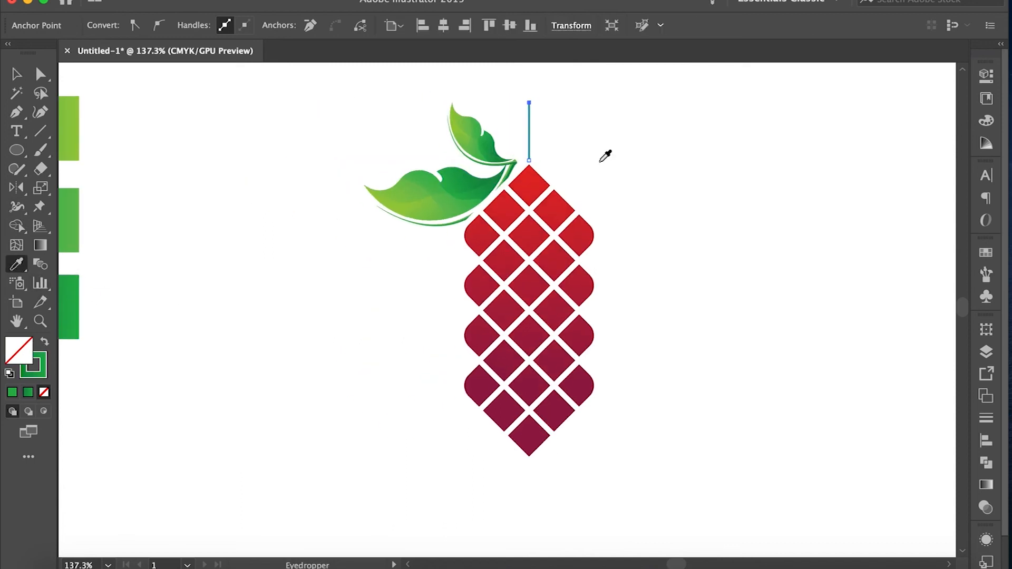
scroll(603, 153, up, 3)
key(v)
Step: Nudge both leaves so their stem ends meet beside the lower part of the vertical stem line
scroll(253, 126, up, 5)
scroll(506, 241, right, 5)
drag(583, 294, 570, 275)
click(528, 326)
drag(527, 328, 545, 314)
click(601, 252)
click(487, 328)
drag(488, 328, 493, 317)
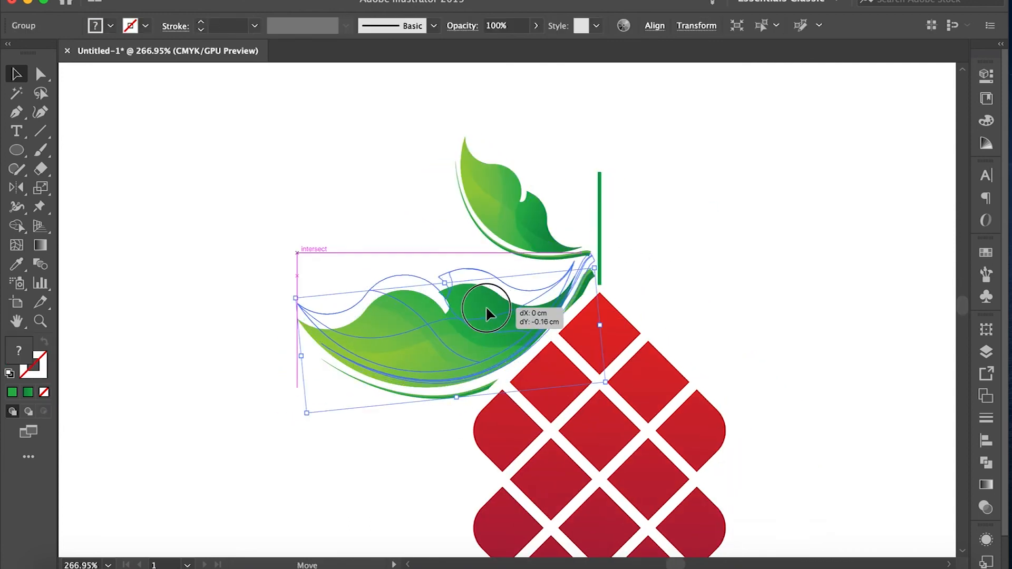
click(515, 227)
Step: Apply a Zig Zag effect to the vertical stem line with a small absolute size, 1 ridge per segment and smooth points
click(600, 232)
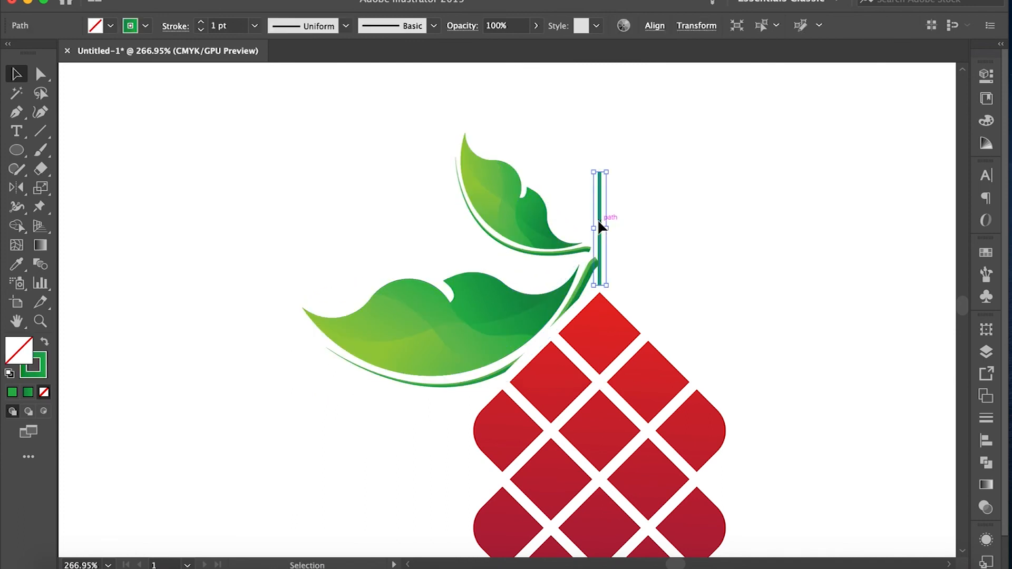
click(371, 9)
mouse_move(422, 120)
click(579, 210)
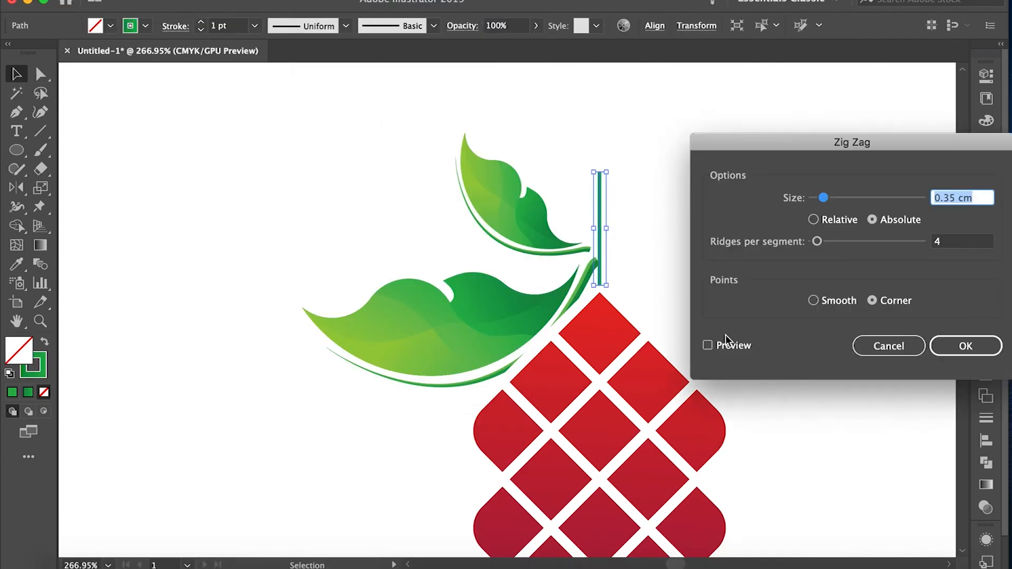
click(708, 346)
drag(824, 242, 812, 242)
click(824, 198)
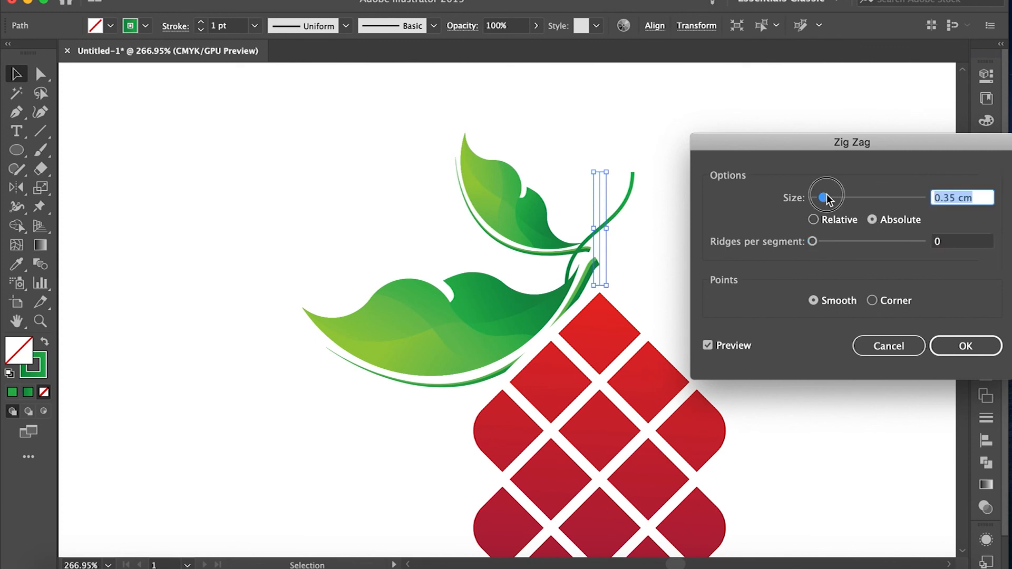
click(818, 242)
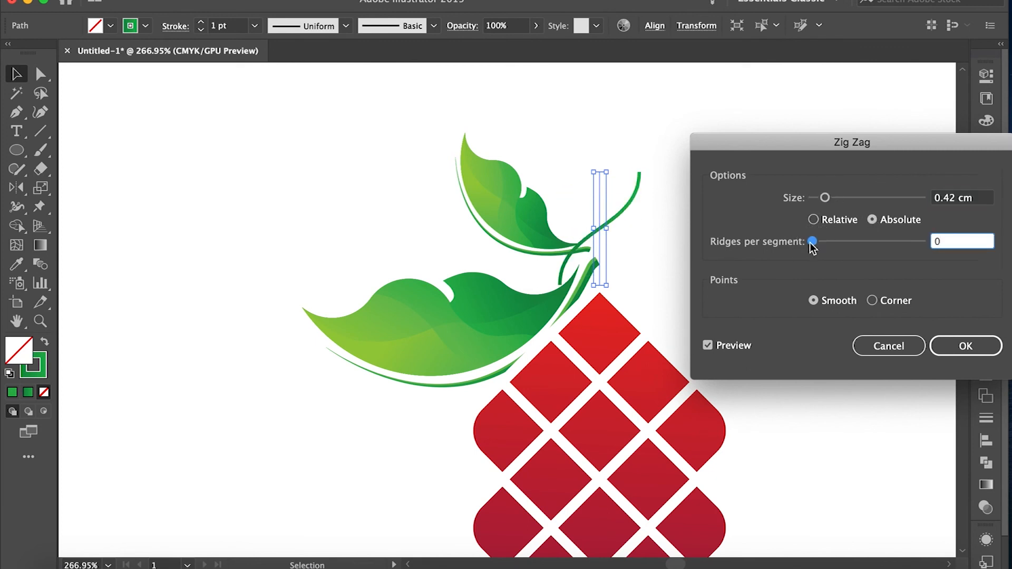
click(823, 198)
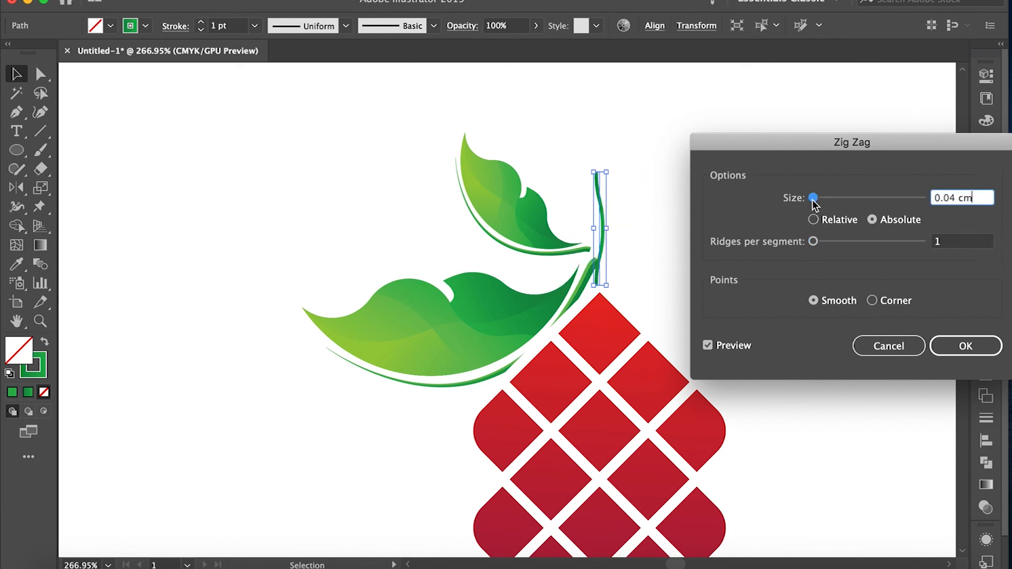
click(966, 346)
Step: Reflect the wavy stem across the vertical axis
right_click(604, 219)
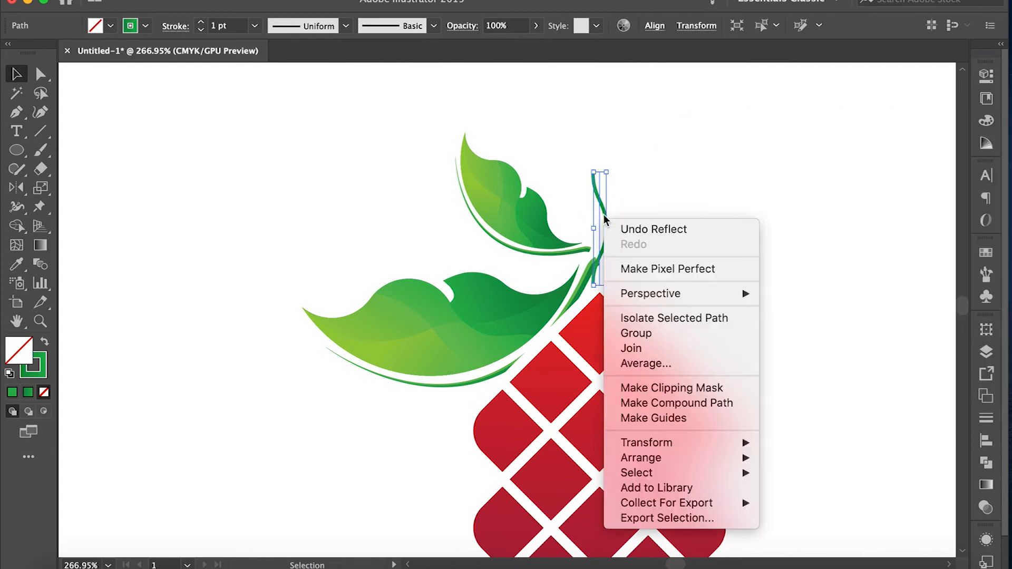
mouse_move(669, 448)
click(799, 476)
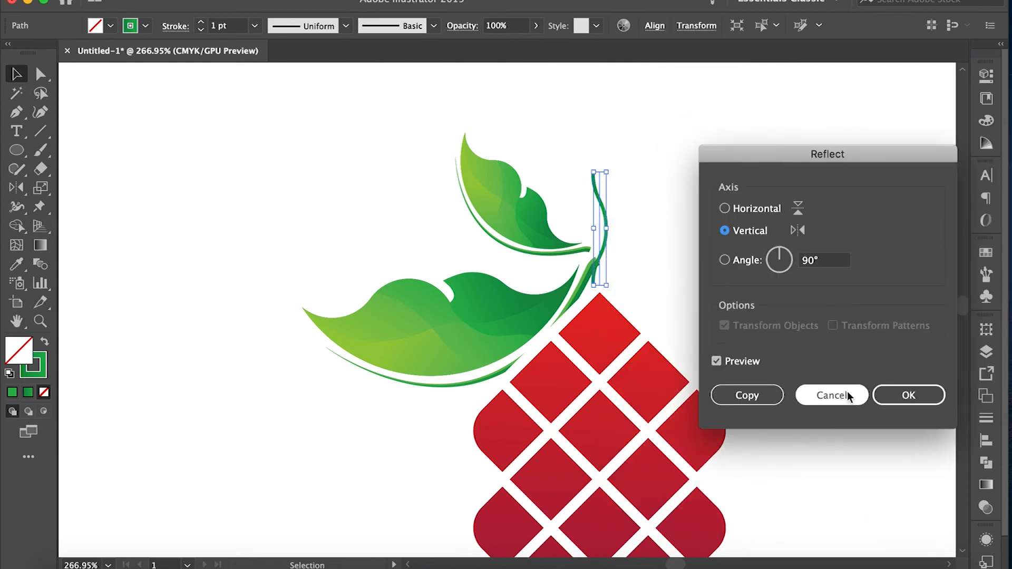
click(877, 393)
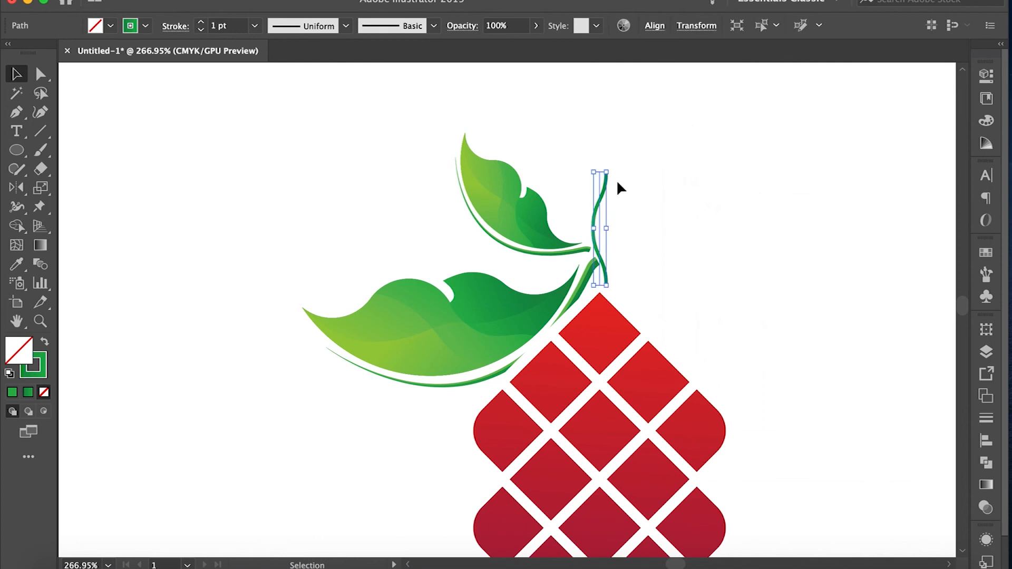
Step: Tilt the wavy stem slightly clockwise and move its lower end onto the fruit's top diamond
drag(612, 166, 620, 175)
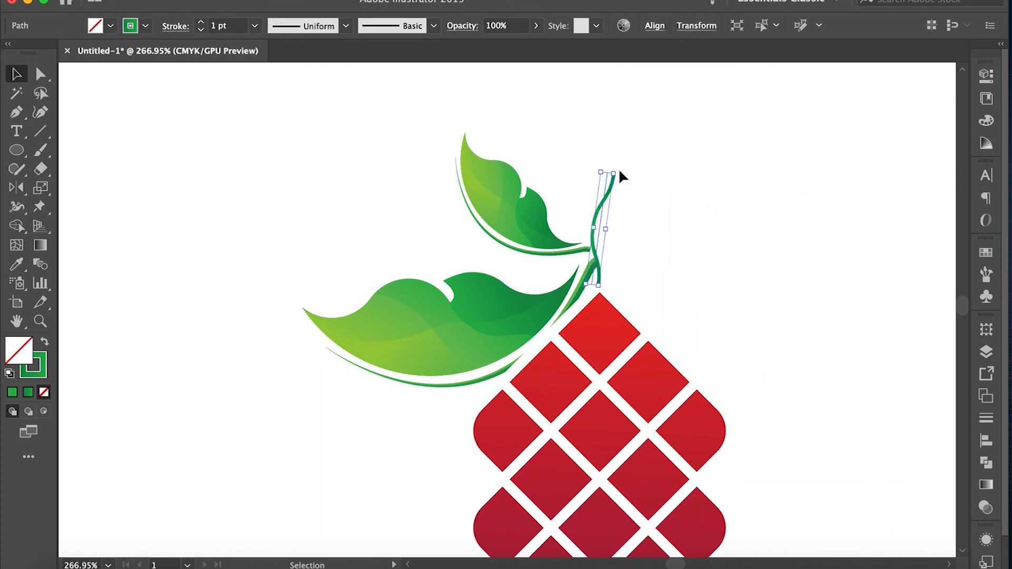
click(594, 210)
drag(600, 211, 608, 218)
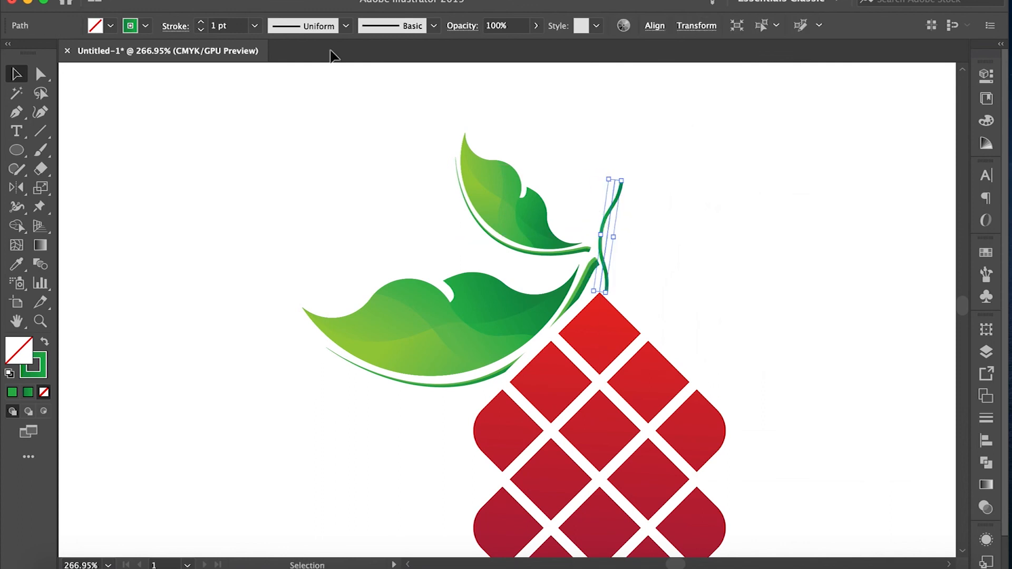
Step: Give the wavy stem's stroke round caps and a weight of 2 pt
click(176, 26)
click(84, 66)
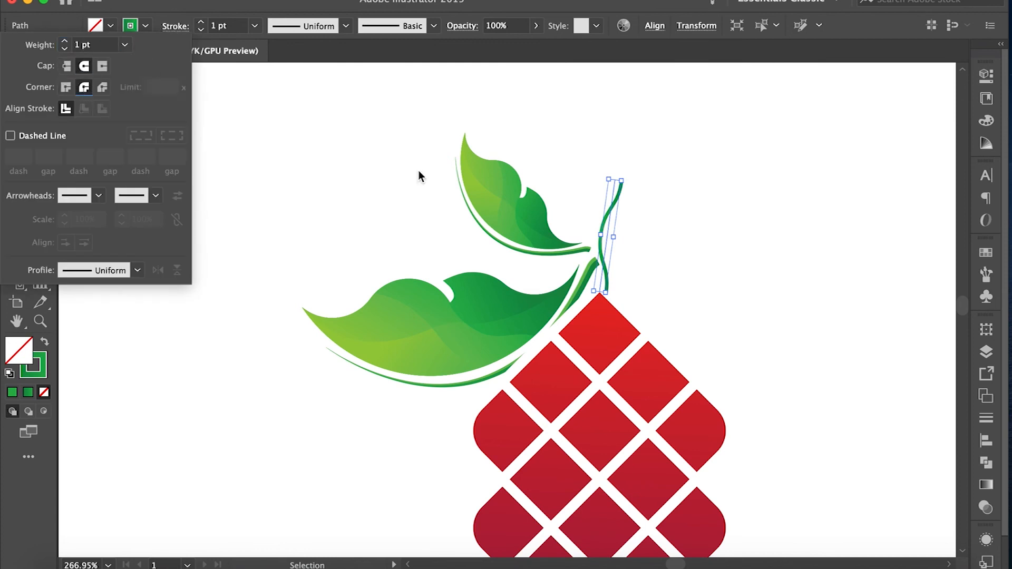
click(389, 159)
click(726, 278)
scroll(687, 273, down, 6)
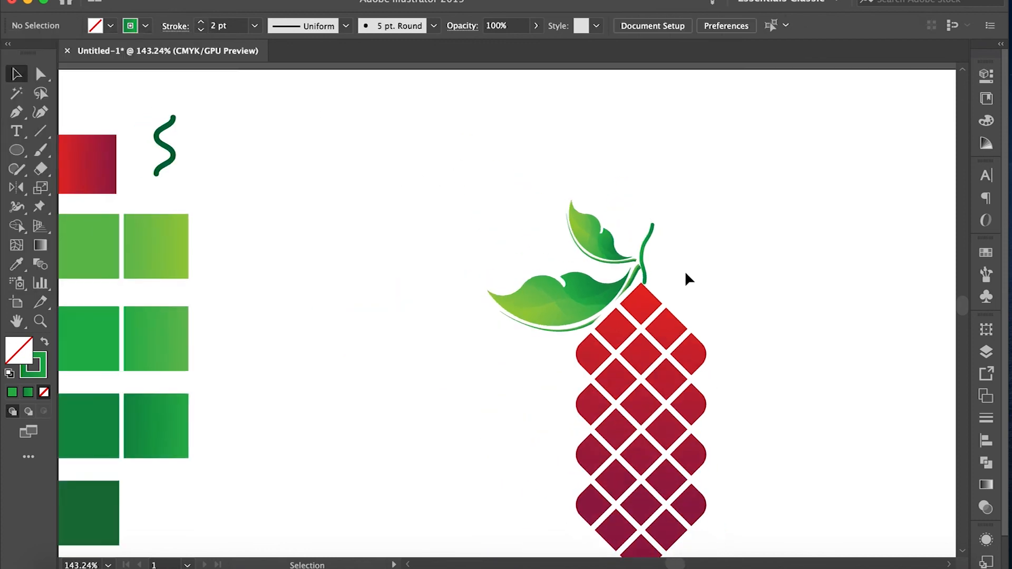
scroll(571, 294, up, 3)
scroll(571, 294, down, 1)
scroll(545, 271, down, 2)
scroll(545, 271, right, 2)
drag(447, 168, 445, 162)
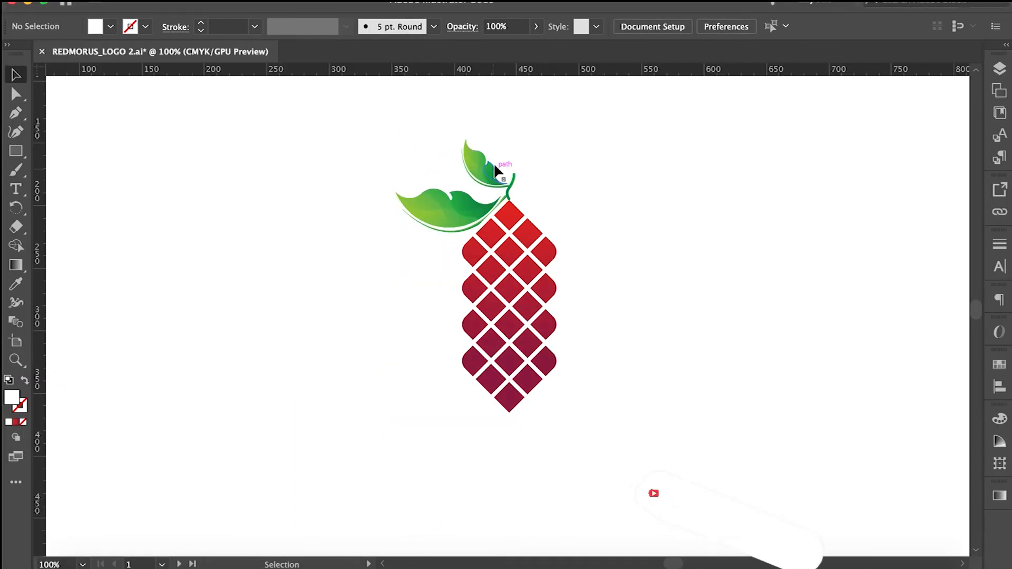
Step: Delete the small upper leaf and move the large leaf up against the stem
click(458, 176)
key(Delete)
drag(475, 213, 478, 199)
click(551, 209)
Step: Delete the fruit's lowest pair of rounded cells and the three diamonds below them
drag(16, 152, 92, 170)
key(v)
click(543, 362)
click(577, 362)
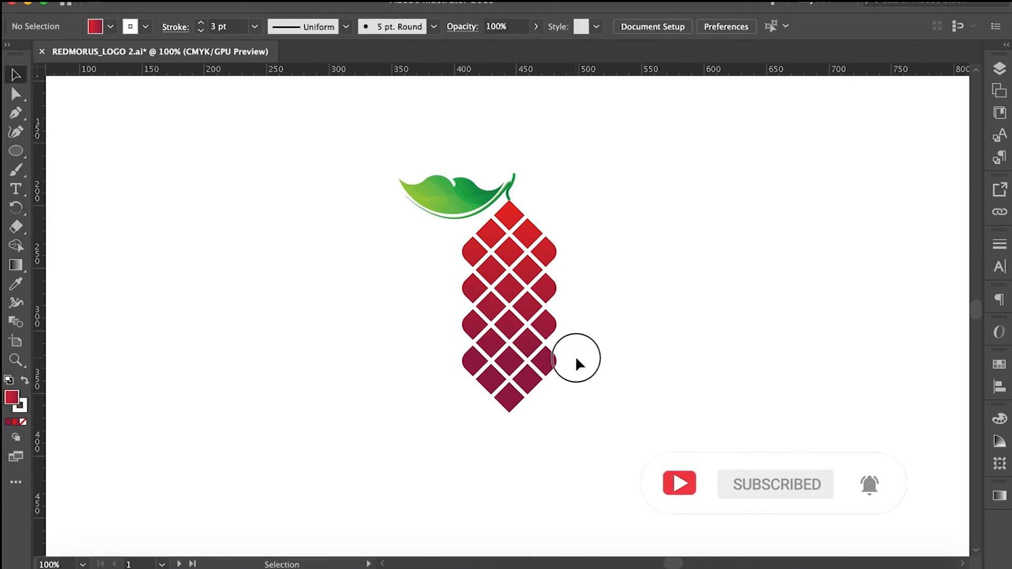
shift+click(544, 372)
shift+click(514, 405)
key(Delete)
click(499, 385)
key(Delete)
Step: Select the whole fruit artwork and move it slightly downward
key(ctrl+a)
drag(505, 308, 510, 319)
click(632, 301)
Step: Draw a large circle over the fruit and centre it horizontally and vertically on the artboard
drag(16, 152, 67, 164)
mouse_move(515, 293)
mouse_down()
mouse_move(592, 418)
mouse_move(648, 425)
mouse_up()
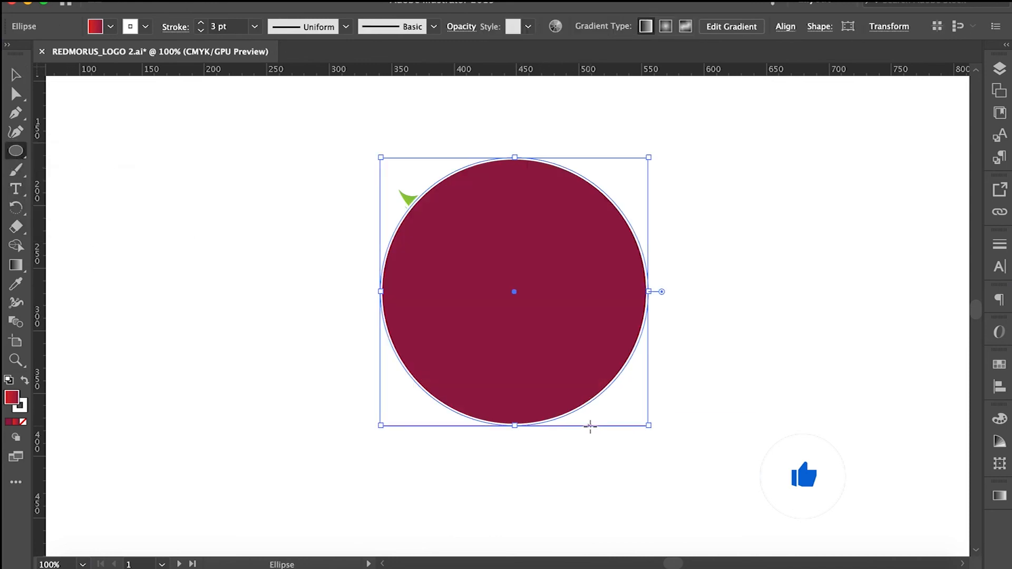
click(785, 26)
click(753, 70)
click(648, 70)
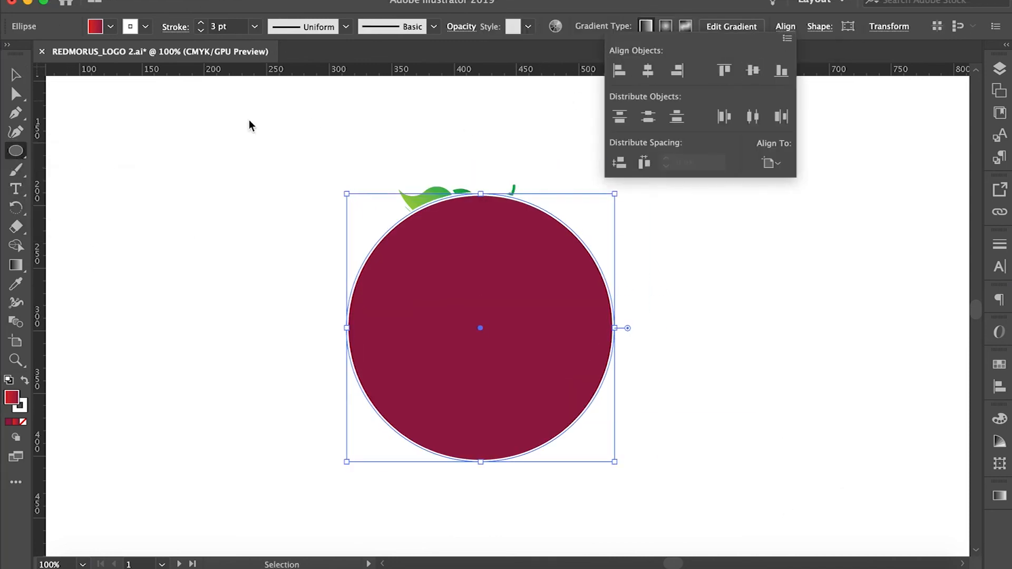
Step: Swap the circle's fill and stroke to get a red gradient outline, and send the circle behind the fruit
key(shift+x)
click(163, 336)
key(Escape)
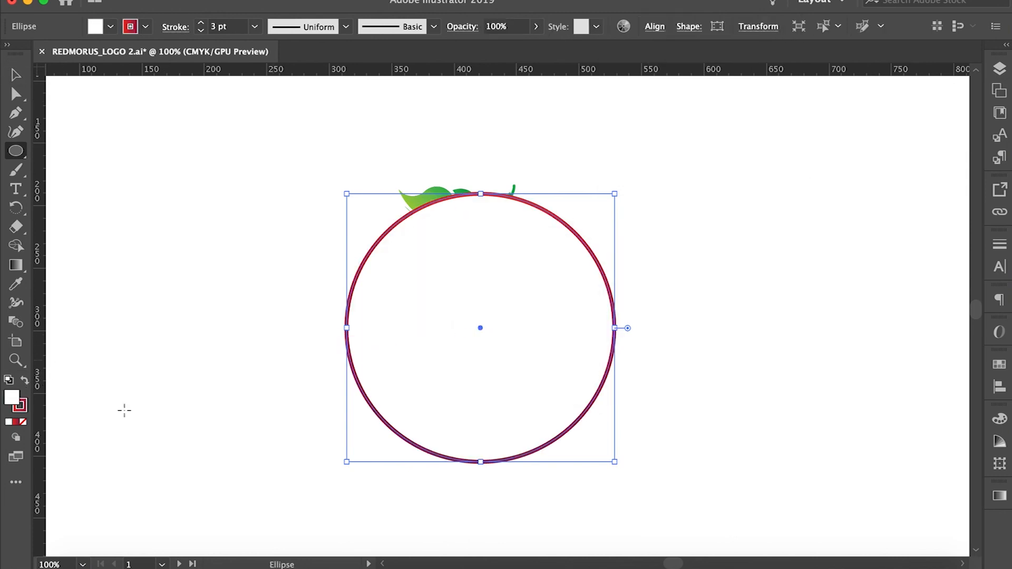
click(16, 75)
key(super+shift+bracketleft)
click(463, 203)
click(580, 233)
Step: Select the fruit and leaf artwork and centre it horizontally and vertically on the artboard
drag(555, 172, 368, 422)
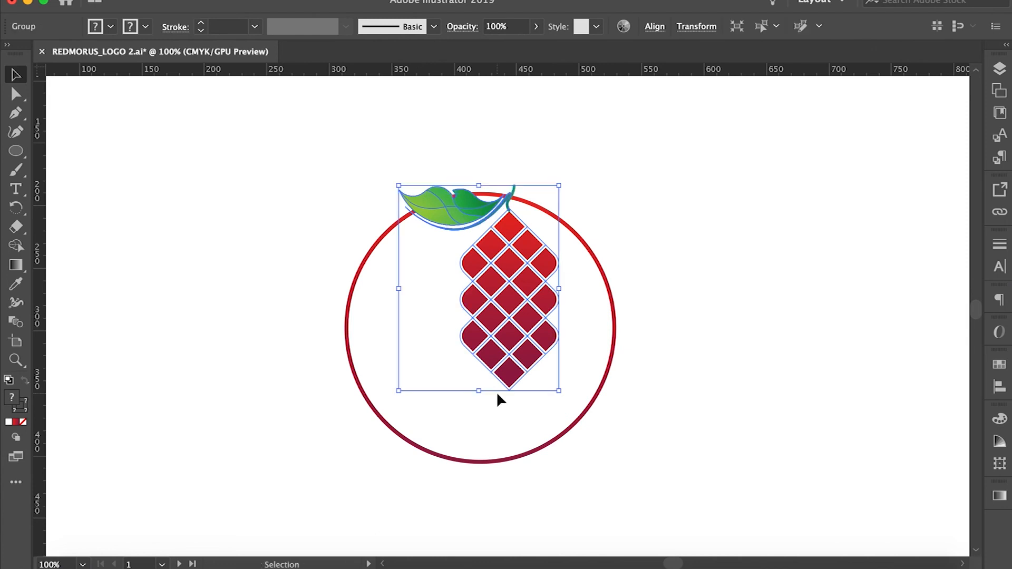
click(655, 26)
click(622, 70)
click(517, 70)
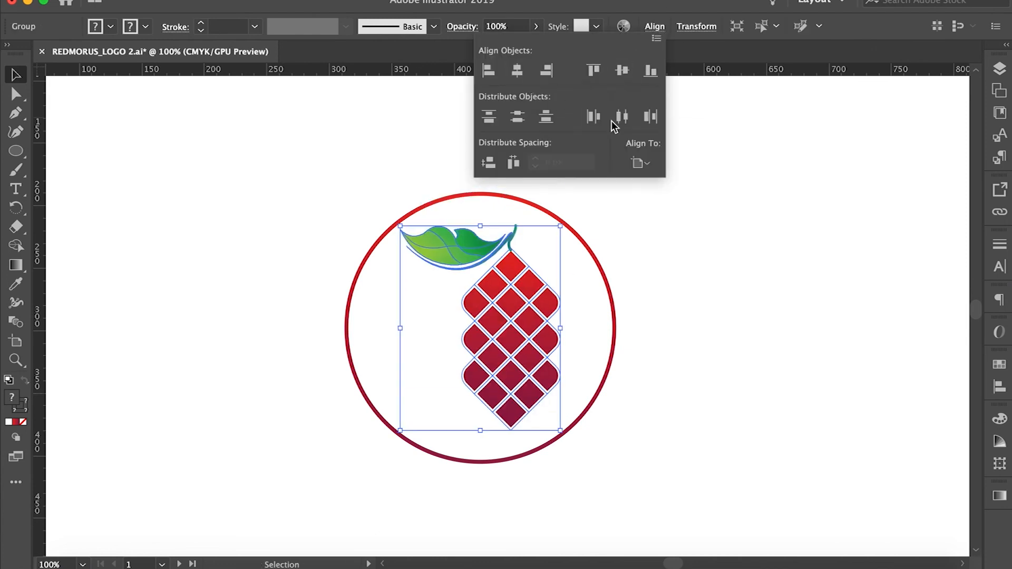
Step: Move the fruit left toward the circle's middle and enlarge the artwork proportionally to about 142 by 182 px
drag(535, 320, 495, 316)
click(639, 279)
click(705, 273)
click(481, 324)
drag(538, 217, 542, 212)
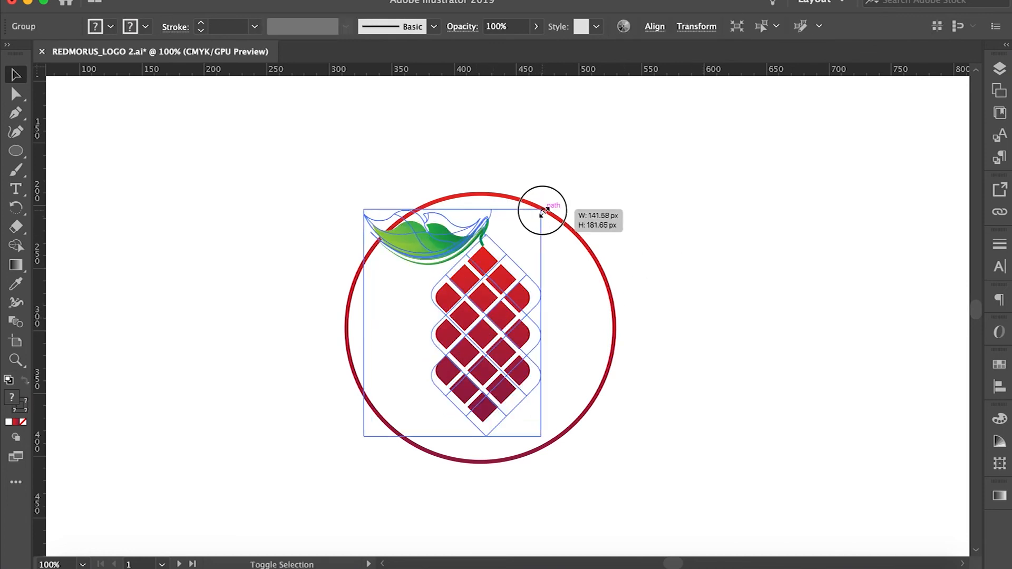
click(699, 245)
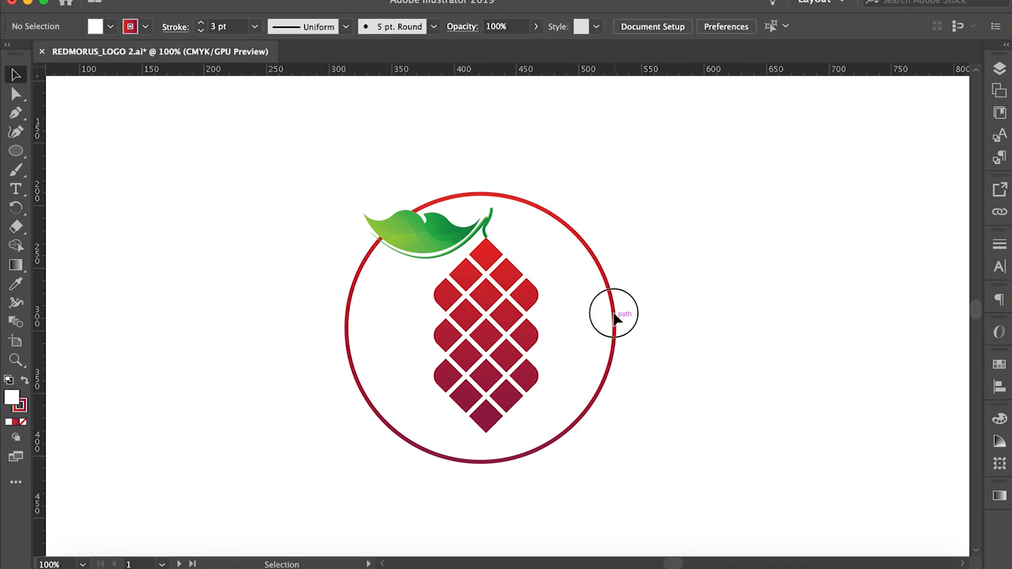
Step: Enlarge the circle proportionally until the leaf and fruit fit inside it with room below
click(615, 314)
drag(615, 194, 595, 205)
click(741, 239)
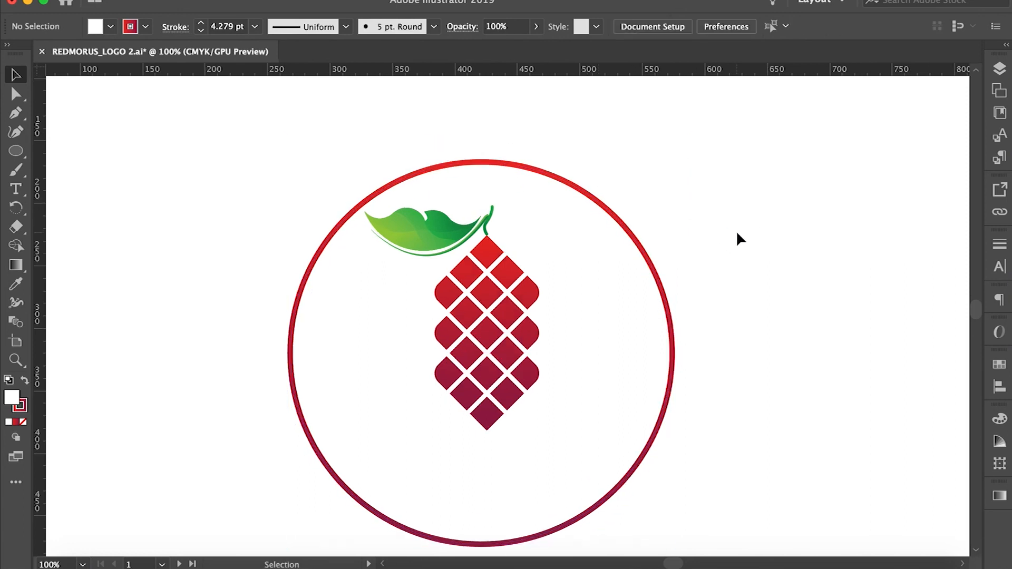
Step: Add the text "REDMORUS" below the fruit and set its font to Bebas Neue Regular
scroll(740, 239, down, 2)
click(16, 188)
click(416, 416)
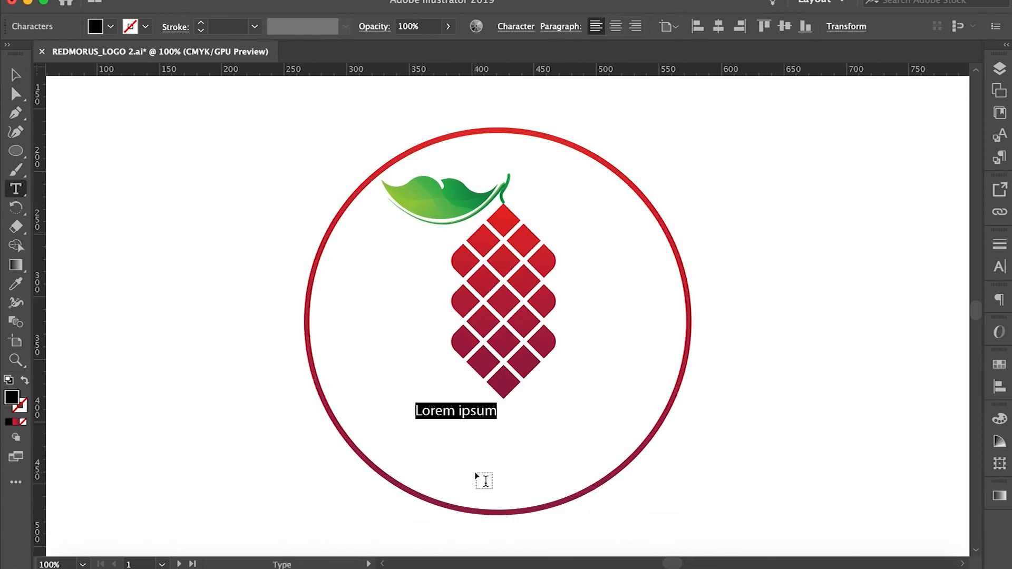
key(Escape)
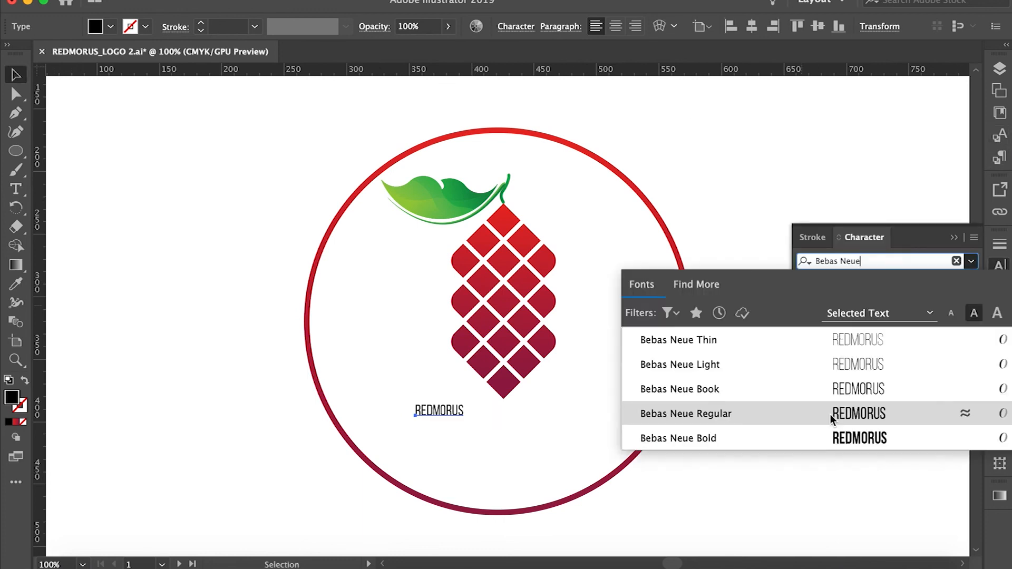
click(832, 413)
Step: Enlarge the REDMORUS text to about 50.5 pt and position it centred just below the fruit, inside the circle
drag(464, 418, 621, 492)
drag(586, 452, 577, 451)
key(Left)
key(Left)
key(Left)
key(Left)
key(Up)
key(Up)
key(Up)
key(Up)
key(Up)
key(Up)
key(Up)
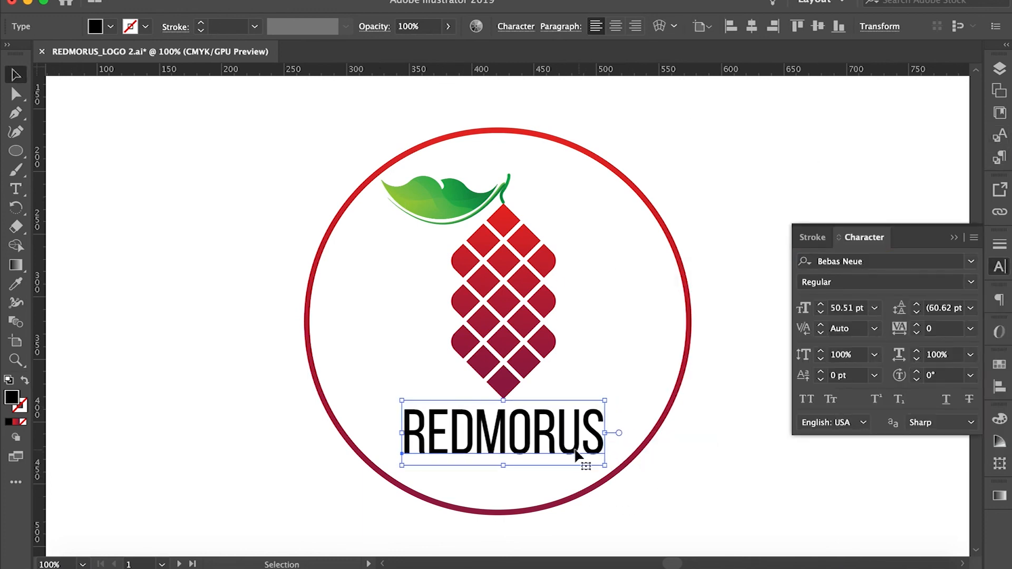
click(649, 490)
Step: Add the tagline text "making a better you" and set its font to Caviar Dreams Regular
click(15, 189)
click(257, 473)
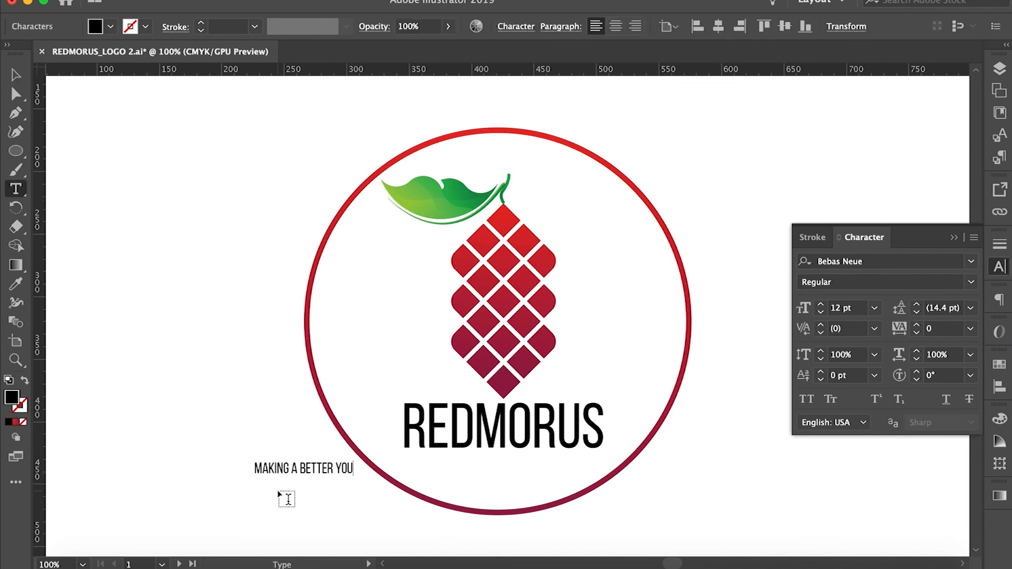
click(16, 76)
click(865, 261)
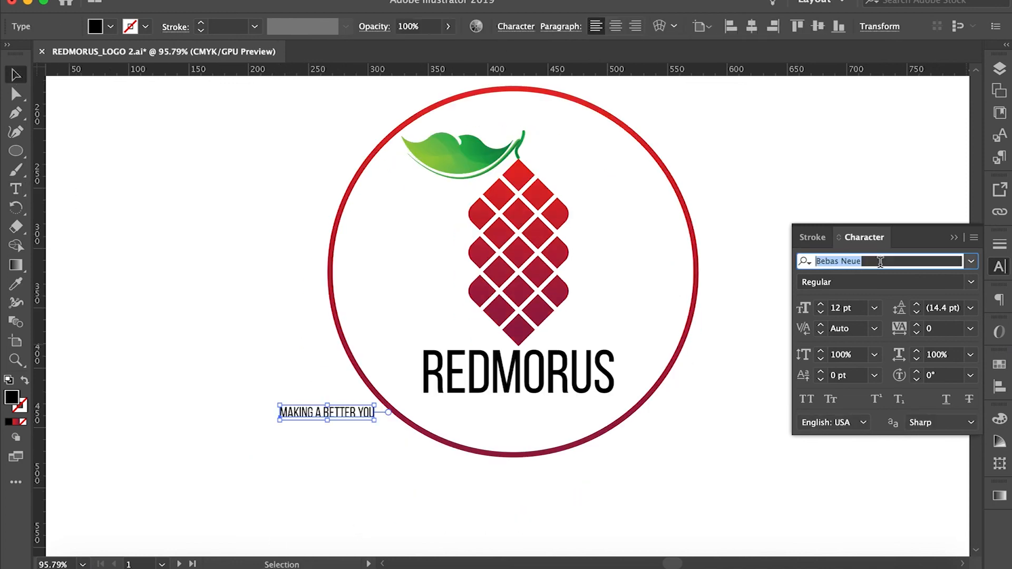
text(Caviar Dreams)
click(875, 336)
Step: Move the tagline directly beneath REDMORUS and enlarge it to about 17.4 pt so it matches the brand name's width
click(369, 420)
drag(364, 417, 614, 420)
drag(425, 420, 411, 418)
scroll(417, 411, up, 3)
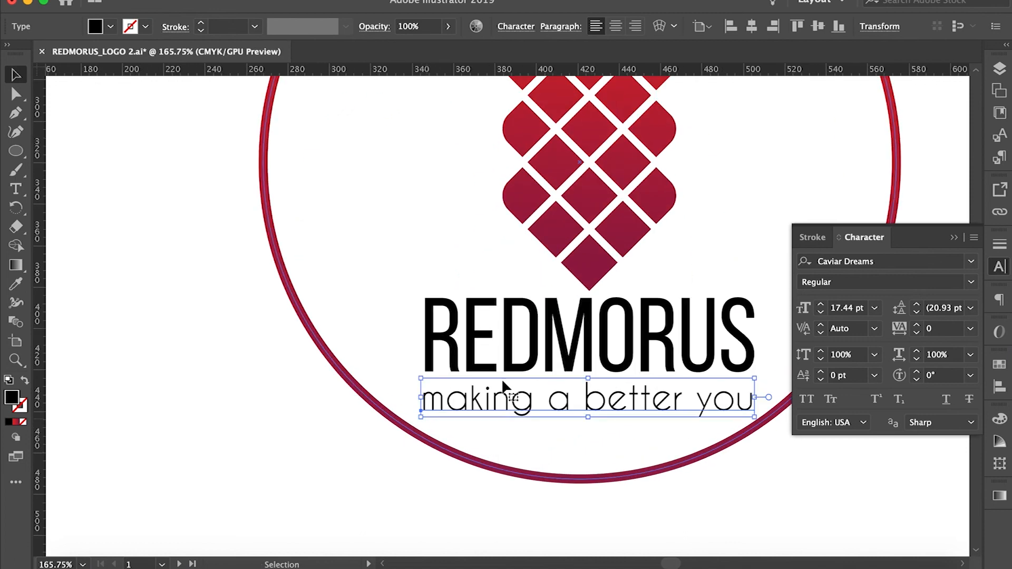
Step: Align the REDMORUS text and the tagline horizontally to the centre so both sit in the middle of the circle
click(372, 458)
scroll(373, 458, right, 2)
click(954, 242)
click(506, 317)
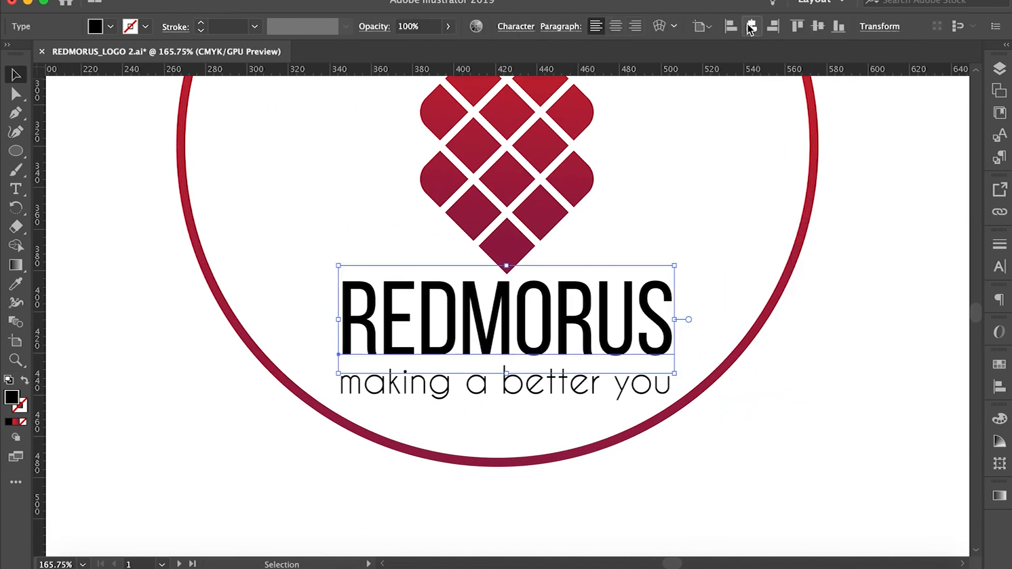
click(753, 30)
click(661, 388)
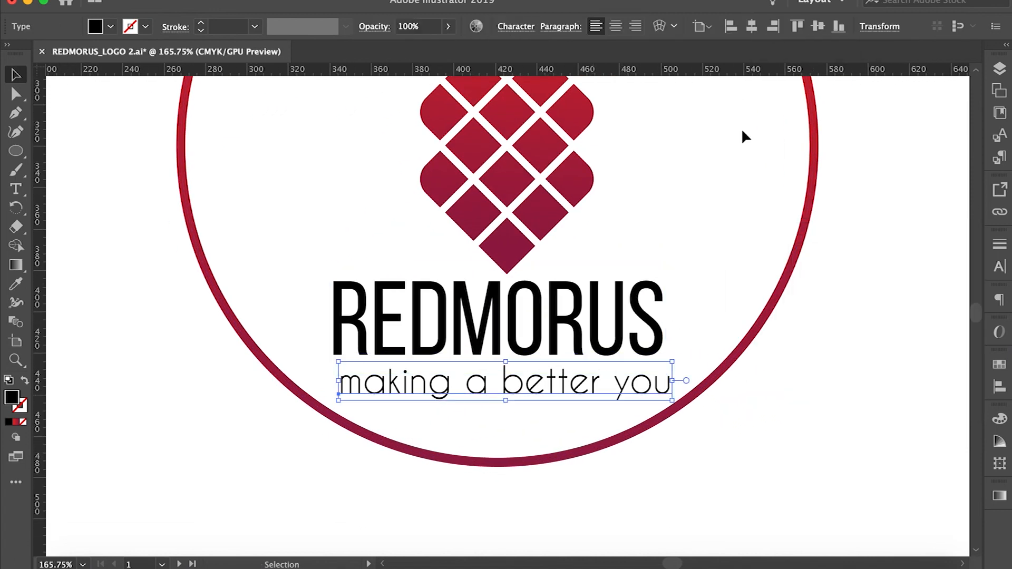
click(753, 30)
click(681, 494)
Step: Nudge the tagline straight up until it sits close beneath the REDMORUS text
click(637, 387)
key(Up)
key(Up)
key(Up)
key(Up)
key(Up)
key(Up)
key(Up)
key(Up)
key(Up)
key(Up)
key(Up)
key(Up)
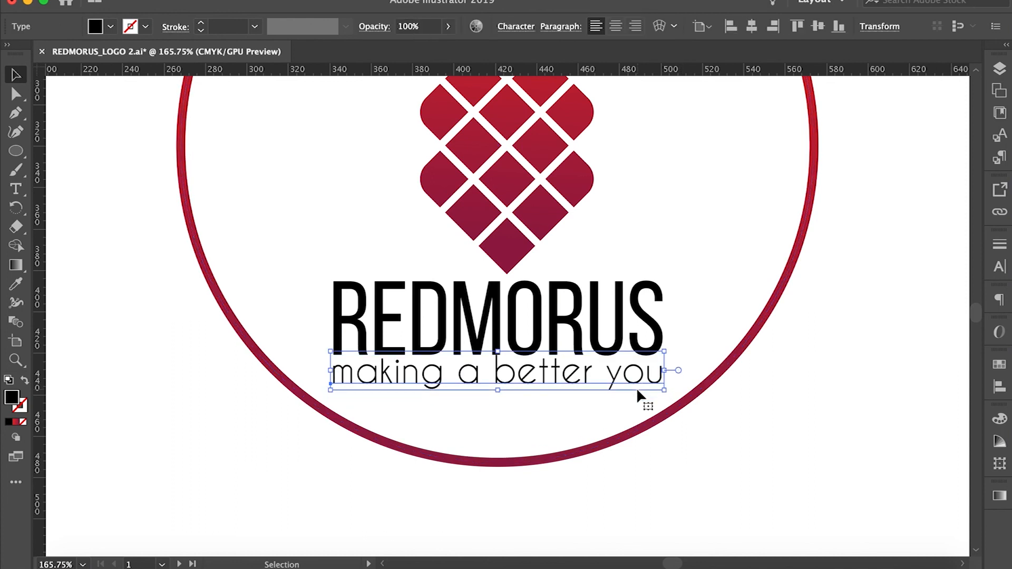
Step: Fill the tagline with a medium grey swatch and shift it slightly down from the brand name
click(998, 364)
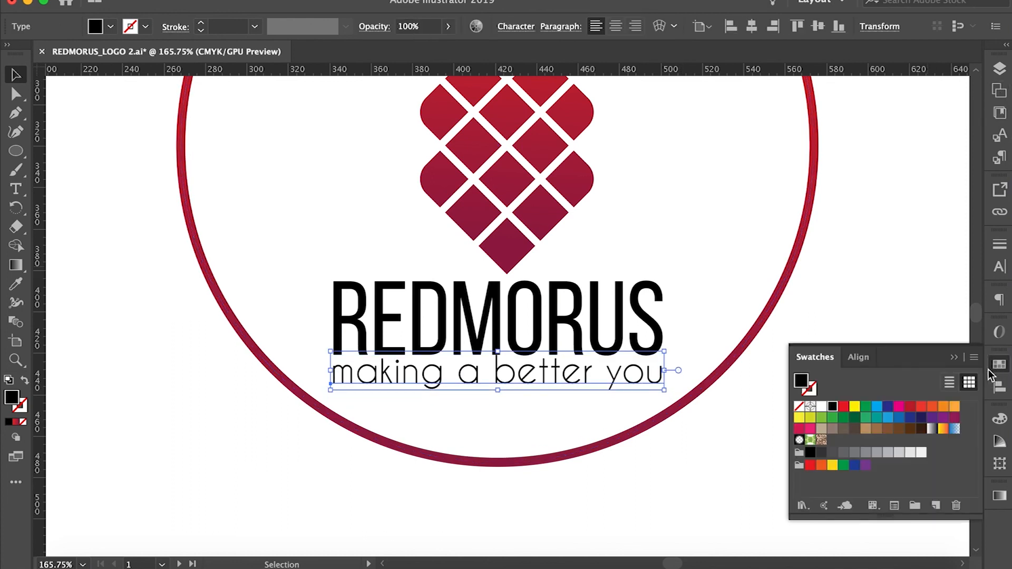
click(866, 453)
click(620, 402)
click(593, 381)
drag(593, 382, 596, 425)
click(596, 425)
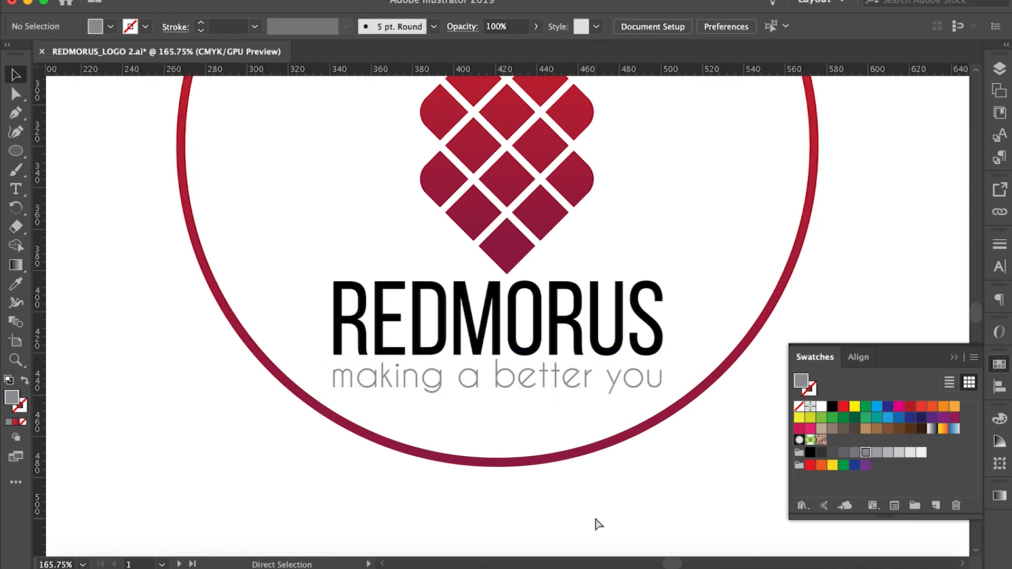
Step: Move the leaf down within the fruit group so its tip joins the stem just above the top diamond
key(super+equal)
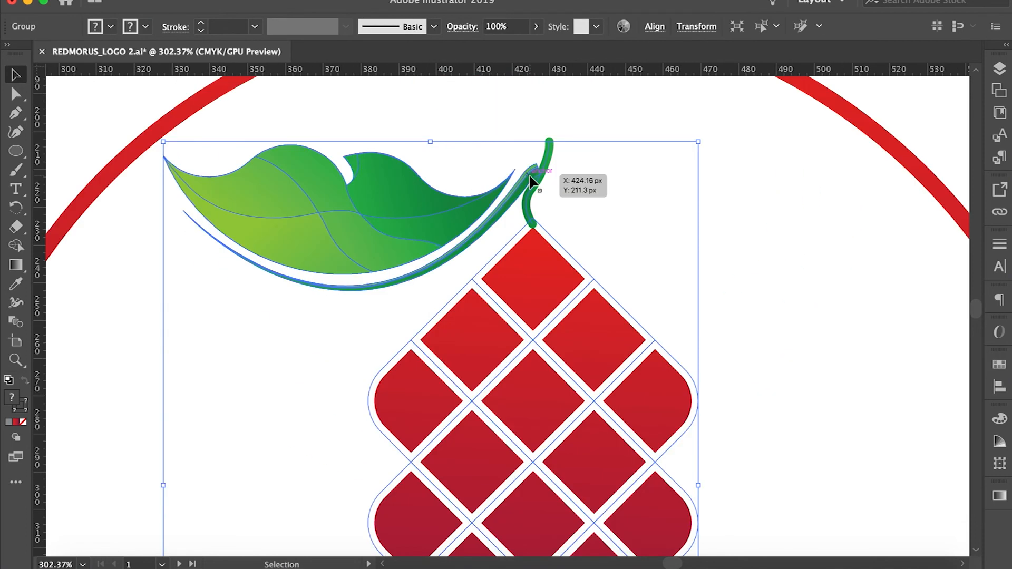
double_click(533, 177)
drag(531, 182, 528, 208)
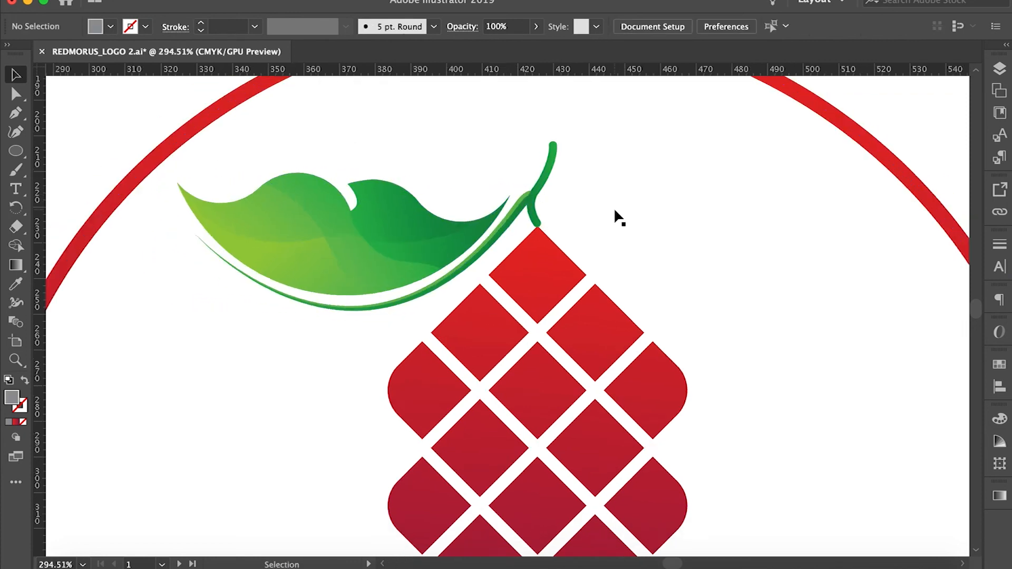
key(super+minus)
key(super+minus)
key(super+minus)
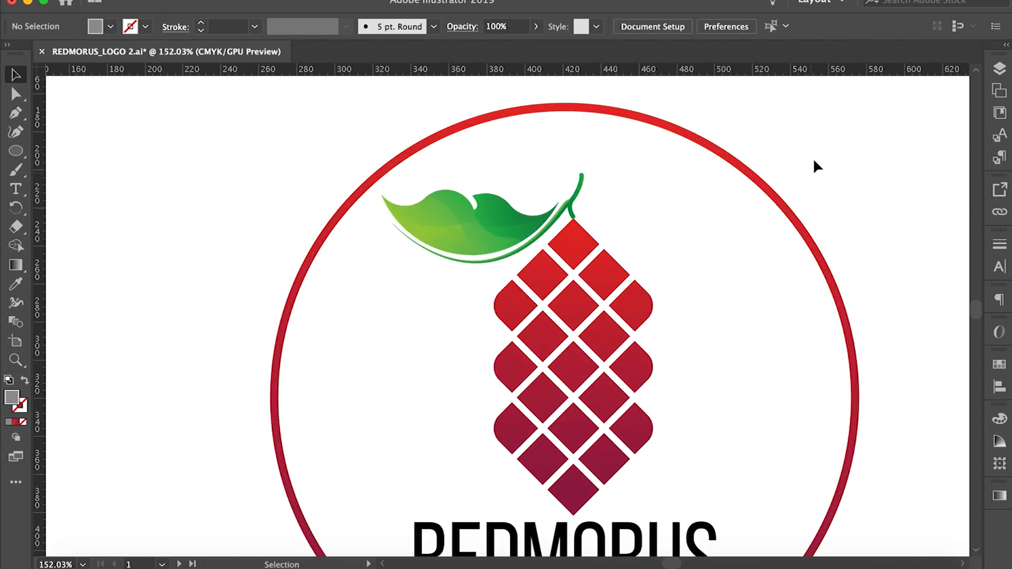